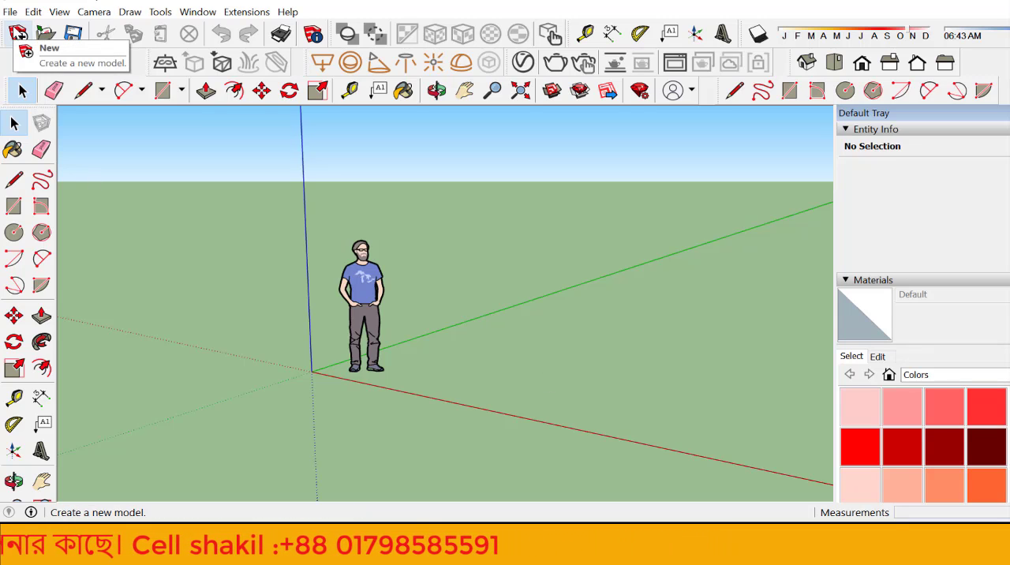
Step: Import the drawing jigatola HOME INTERIOR ALL complite.dwg into the model and dismiss the import results
click(10, 12)
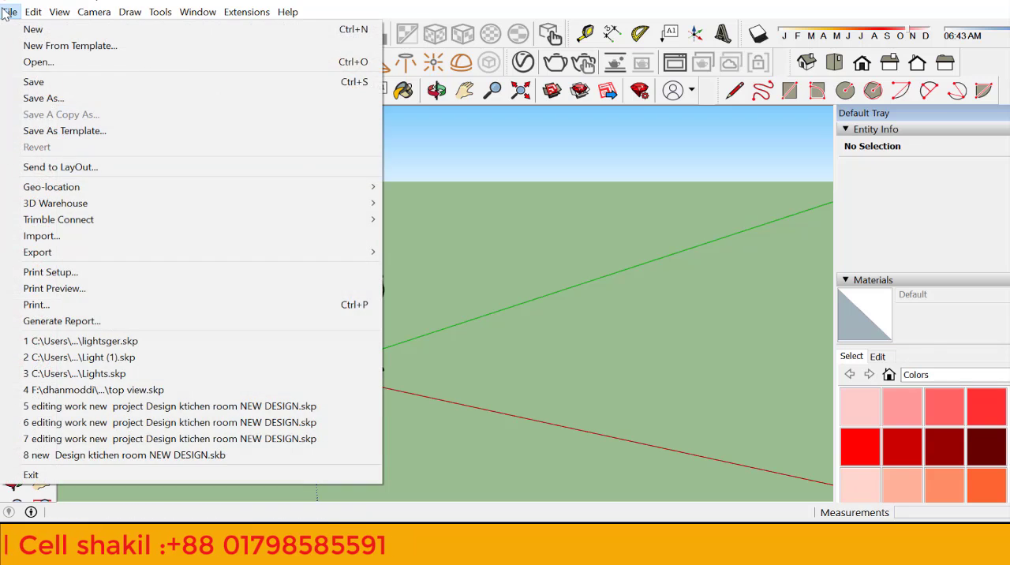
click(60, 234)
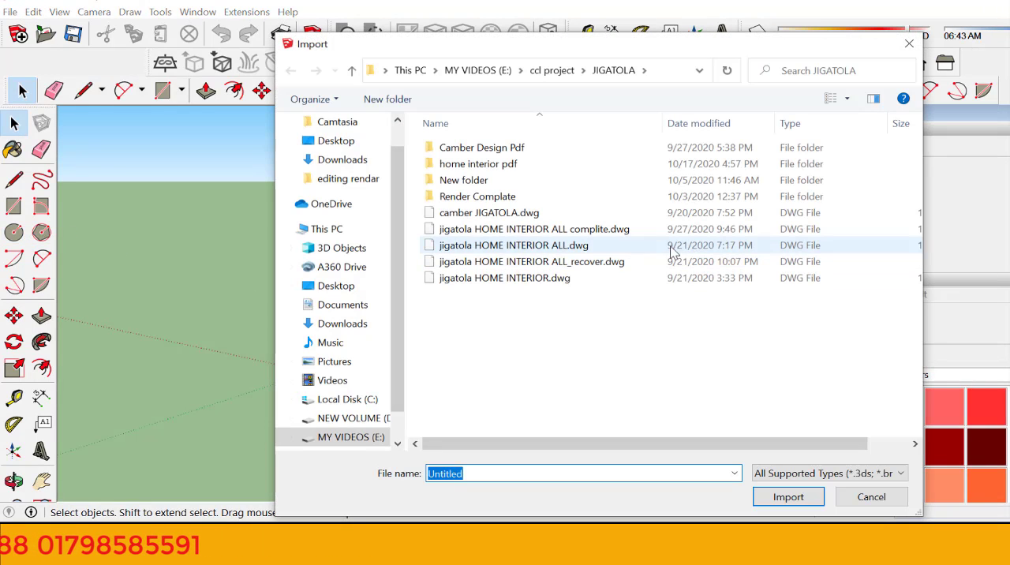
click(600, 230)
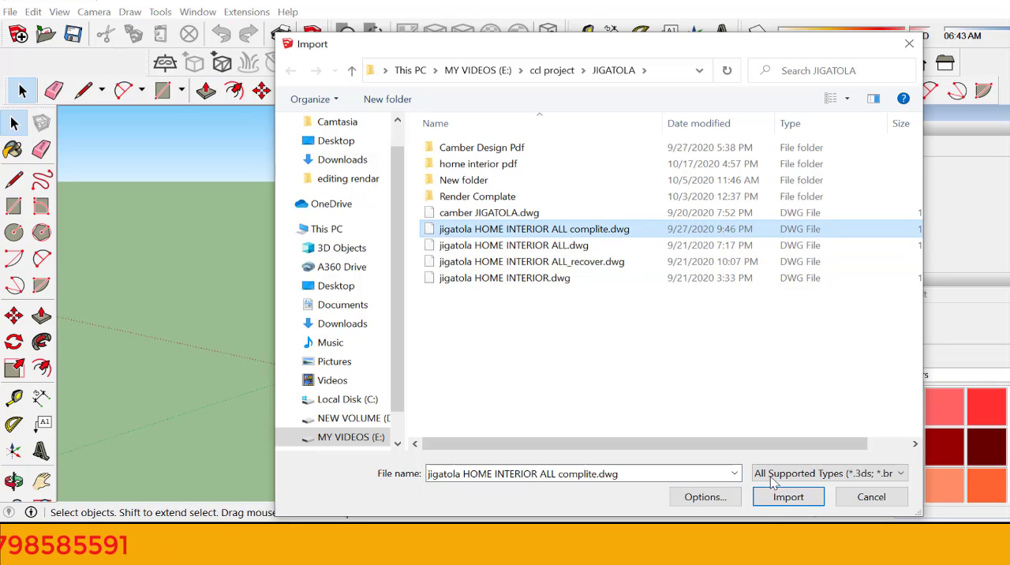
click(781, 498)
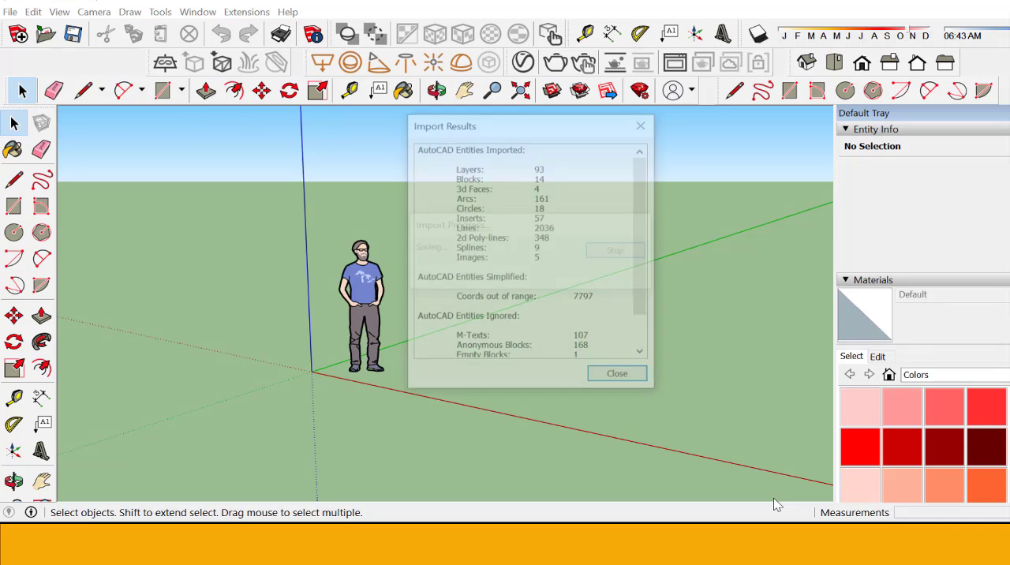
click(612, 381)
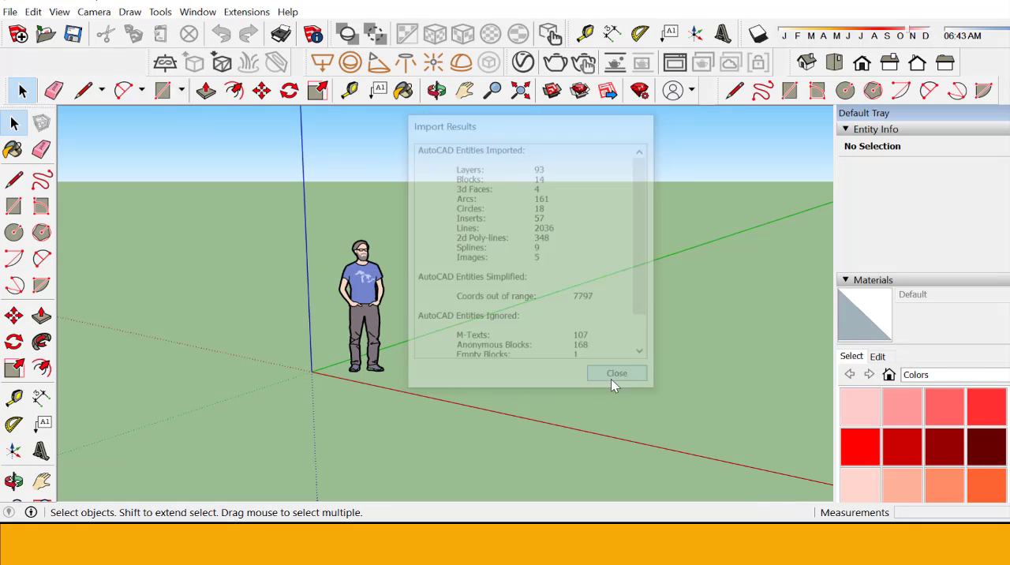
Step: Examine the imported floor plans from above, focusing on the plan nearest the origin
scroll(425, 367, down, 3)
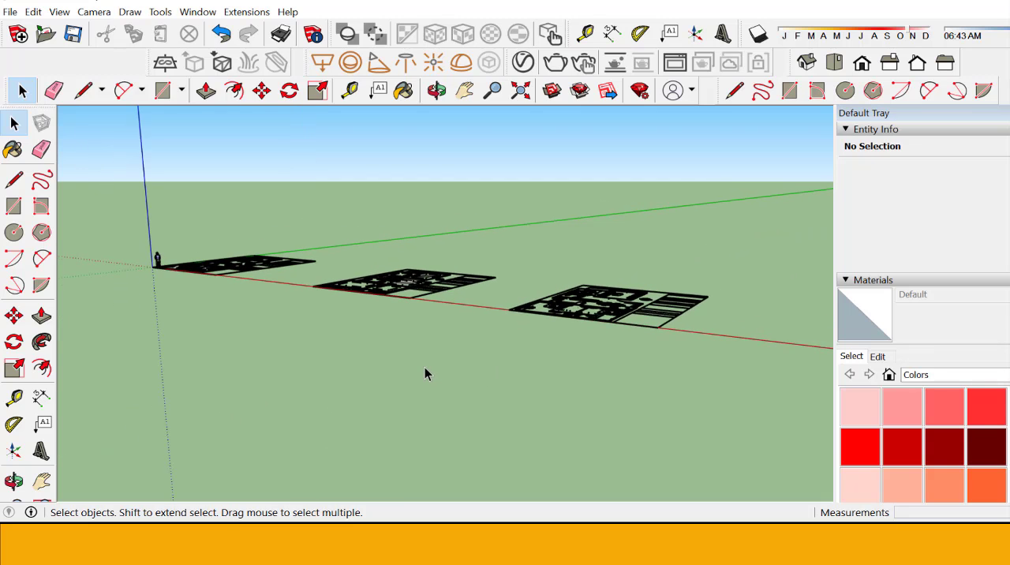
scroll(647, 414, down, 3)
scroll(304, 301, up, 4)
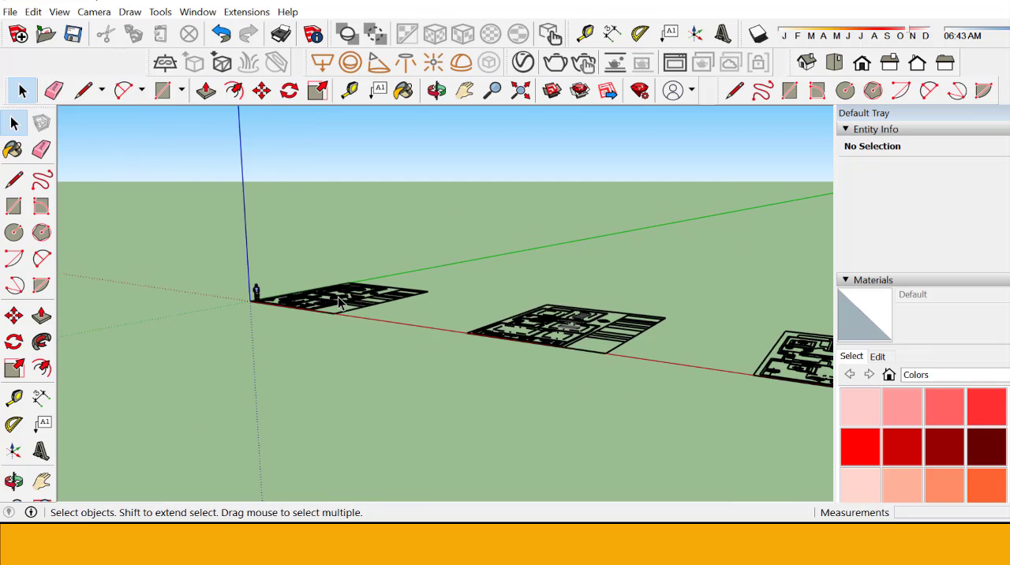
click(437, 90)
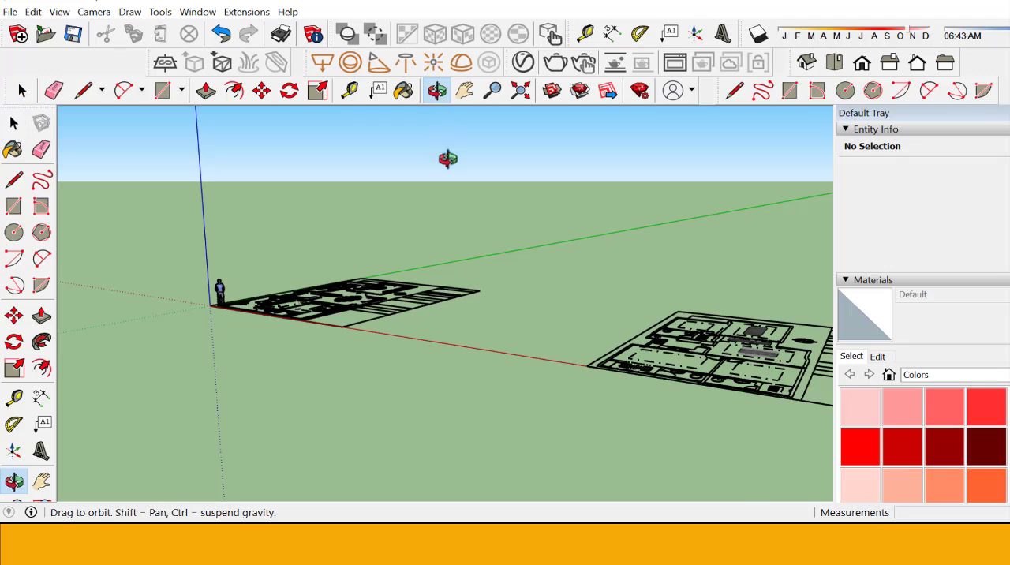
drag(447, 158, 495, 314)
scroll(363, 244, down, 5)
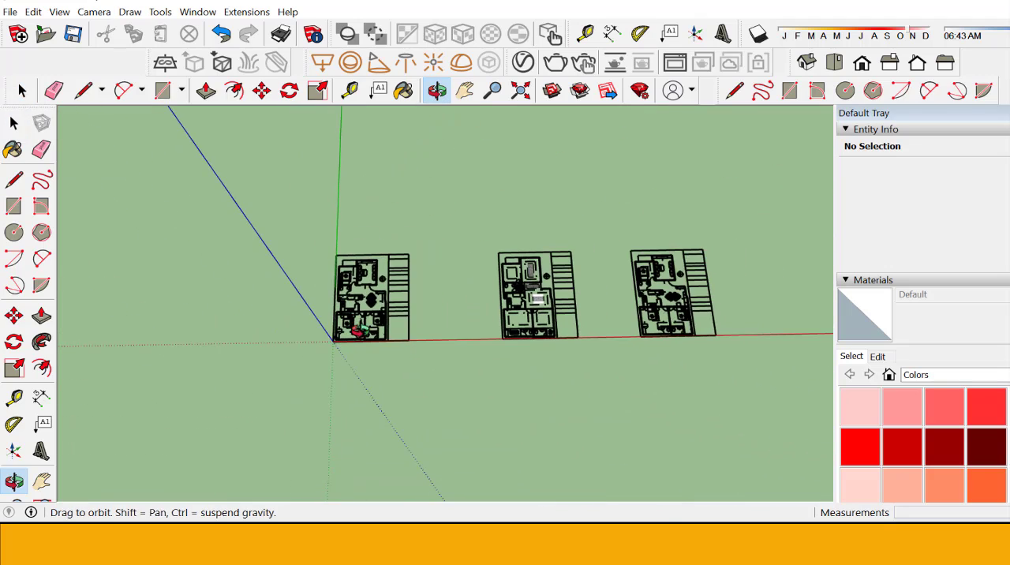
scroll(361, 341, up, 3)
scroll(363, 338, up, 4)
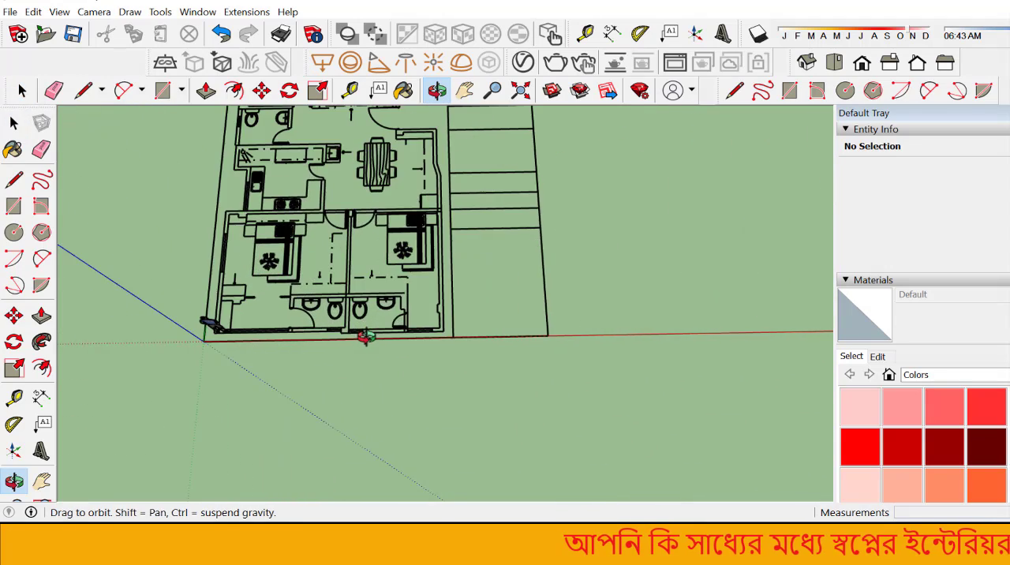
drag(361, 339, 320, 231)
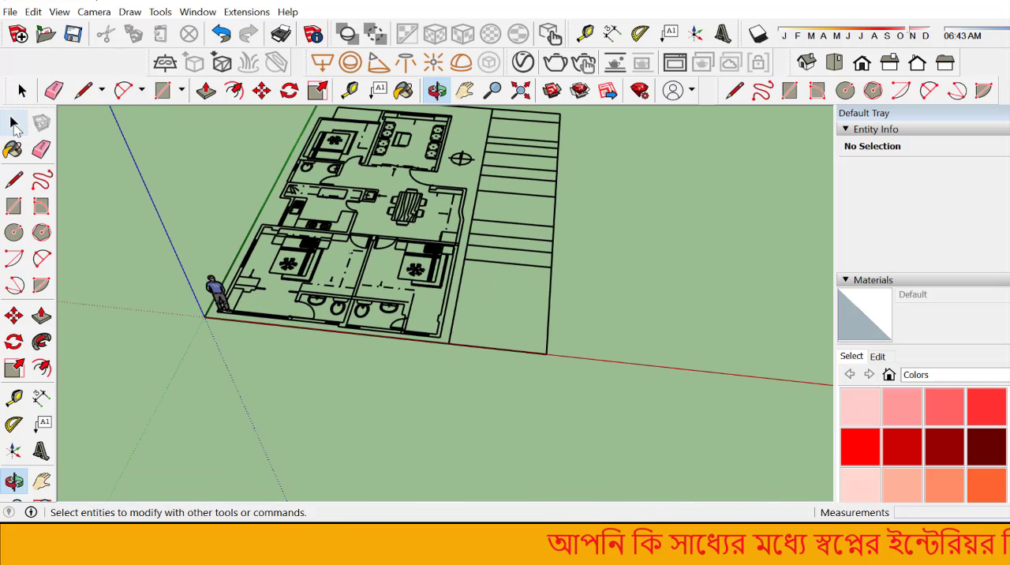
Step: Delete the standing human scale figure beside the origin
click(13, 122)
scroll(209, 288, up, 3)
click(225, 294)
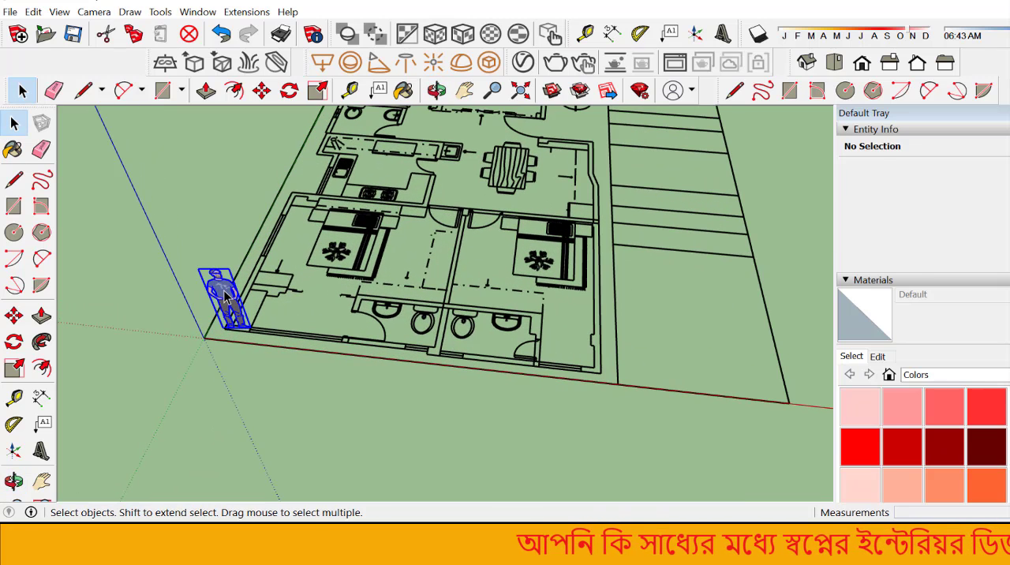
scroll(225, 293, down, 2)
scroll(221, 355, up, 4)
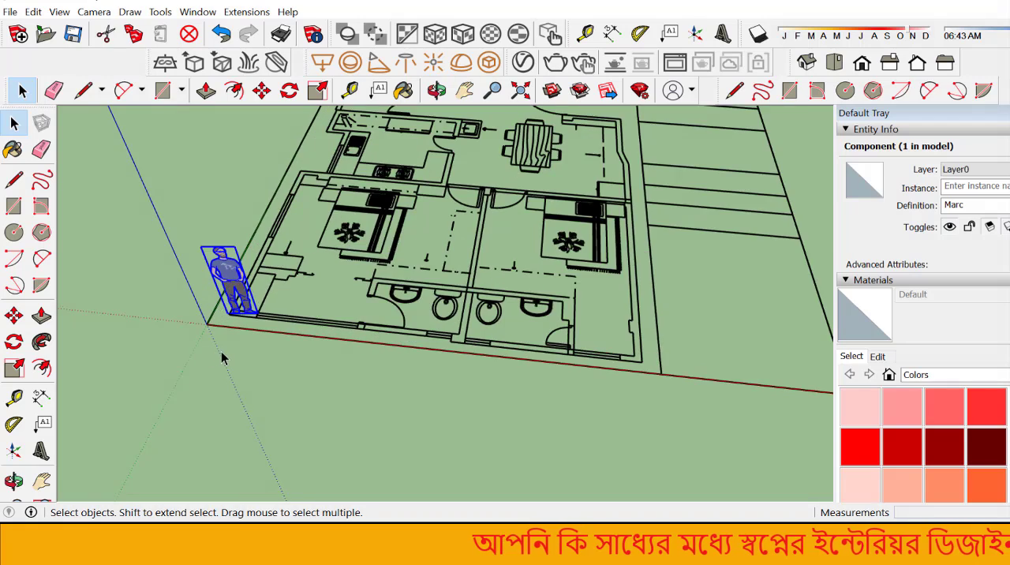
key(Delete)
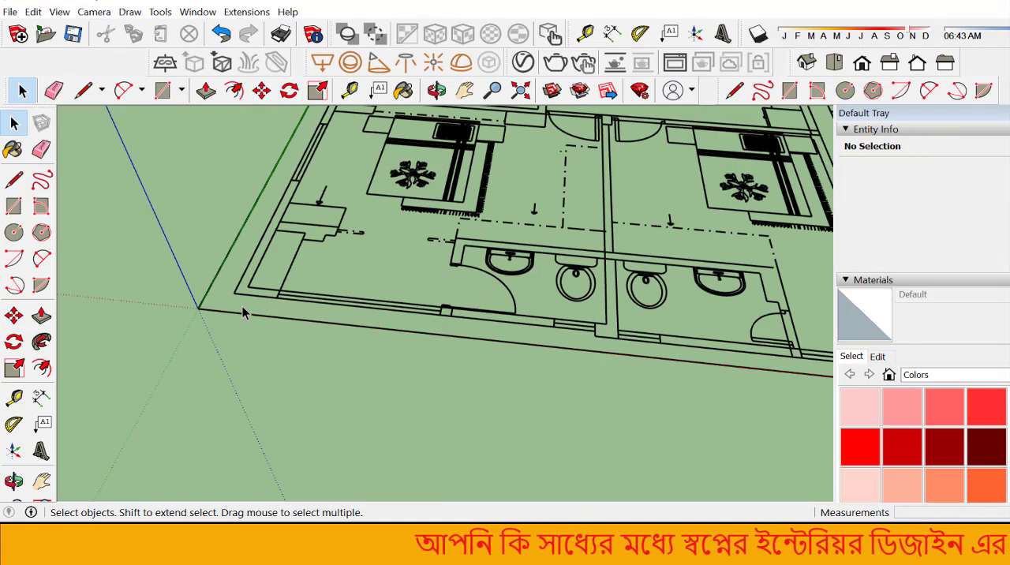
Step: Explode the imported floor plan component into separate entities and clear the selection
scroll(282, 361, down, 3)
scroll(283, 361, down, 3)
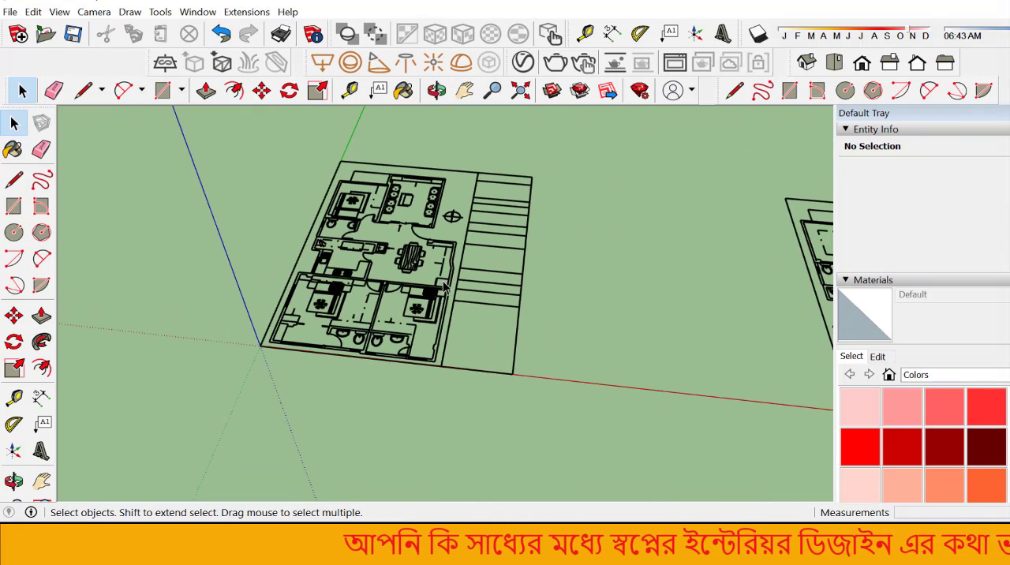
click(453, 288)
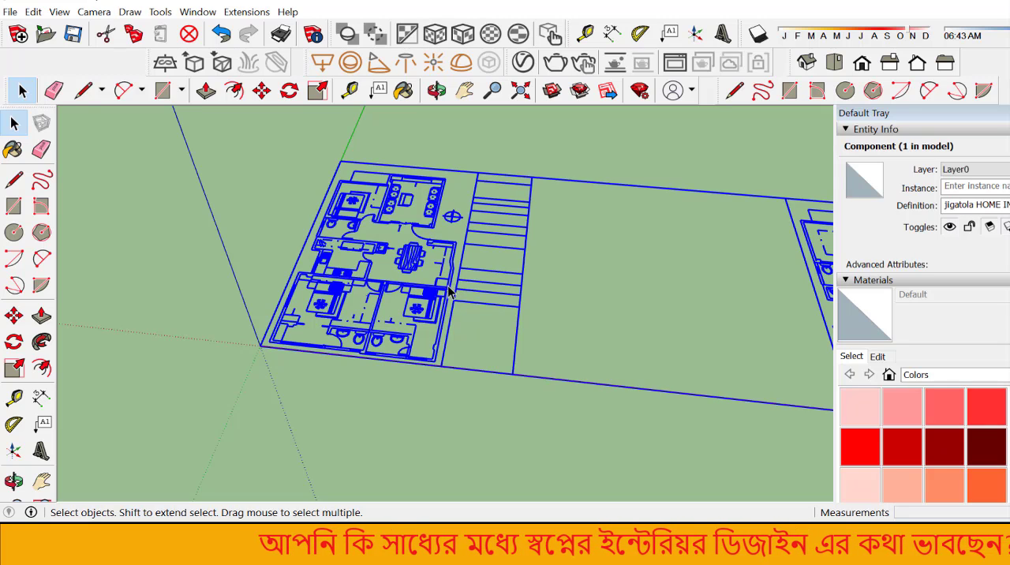
scroll(389, 347, down, 6)
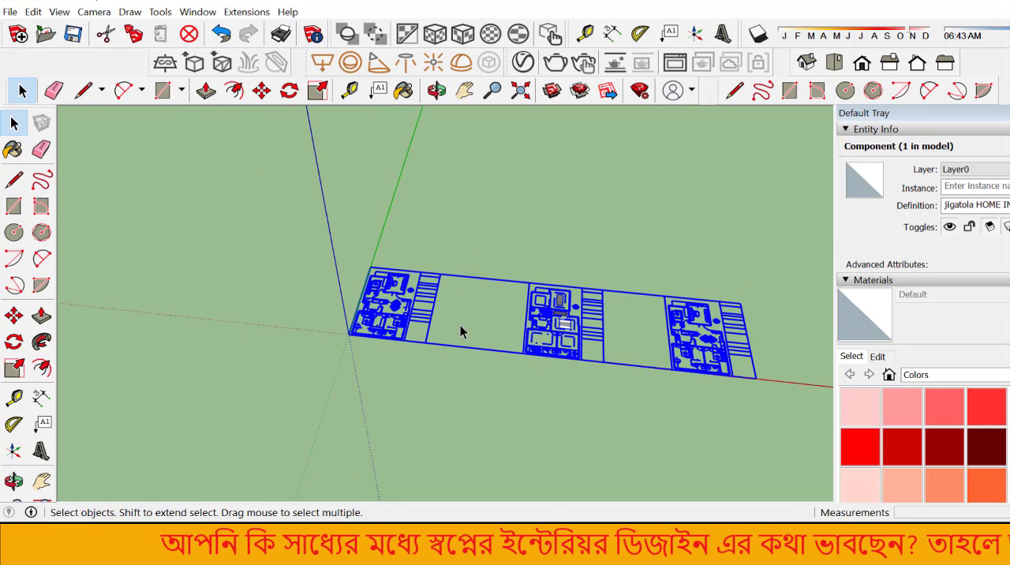
scroll(461, 332, up, 5)
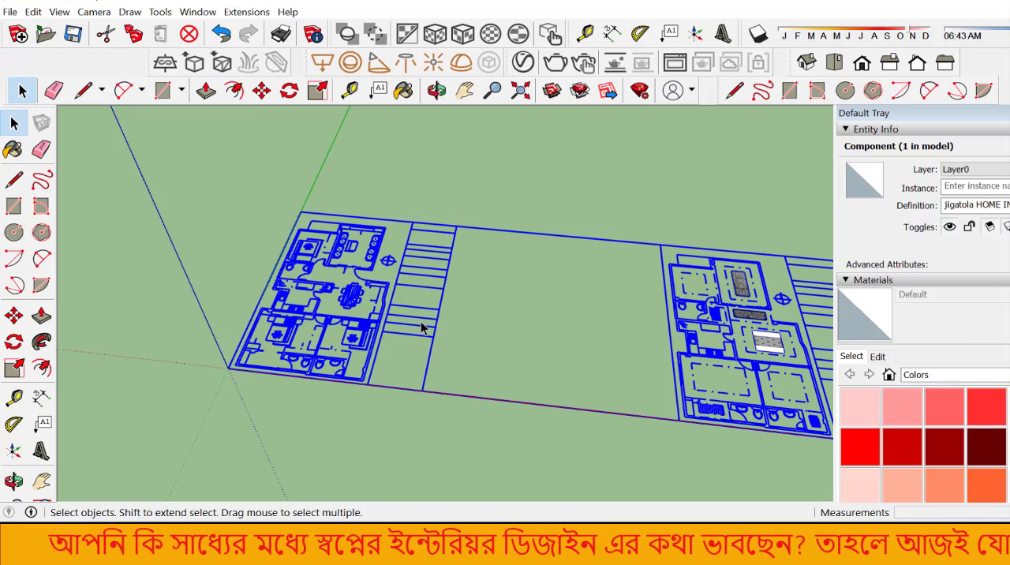
scroll(383, 357, up, 5)
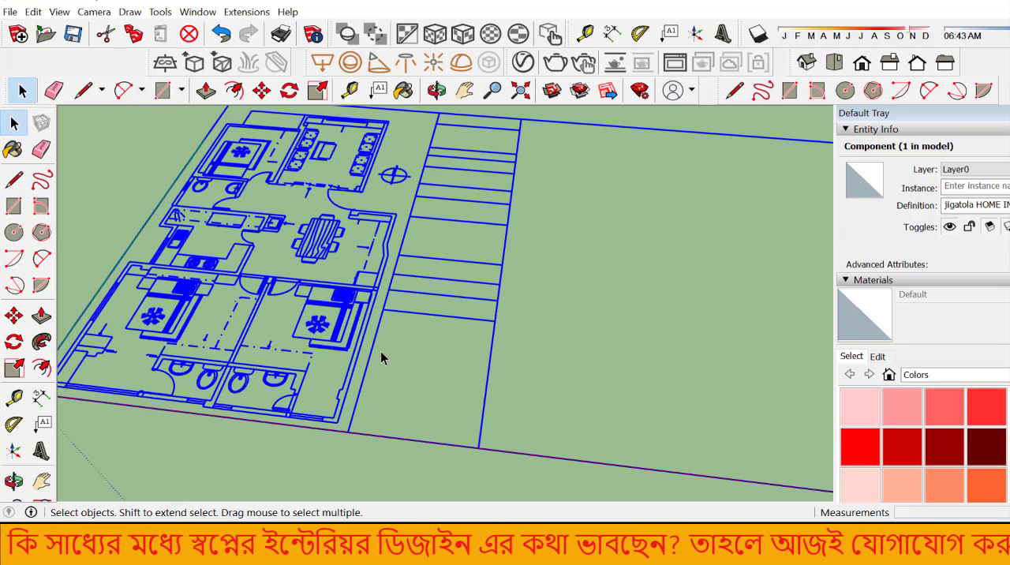
right_click(372, 358)
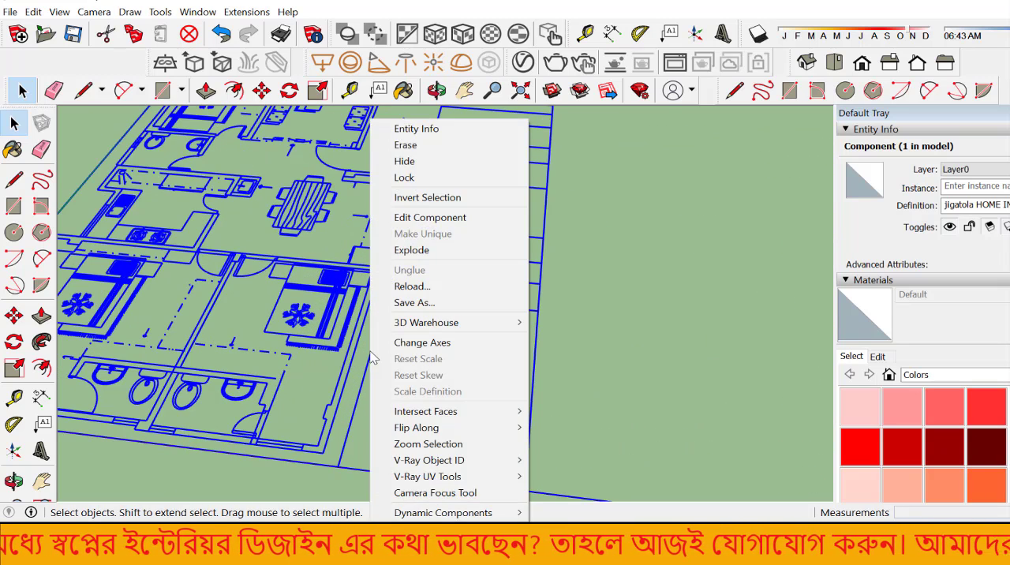
click(405, 250)
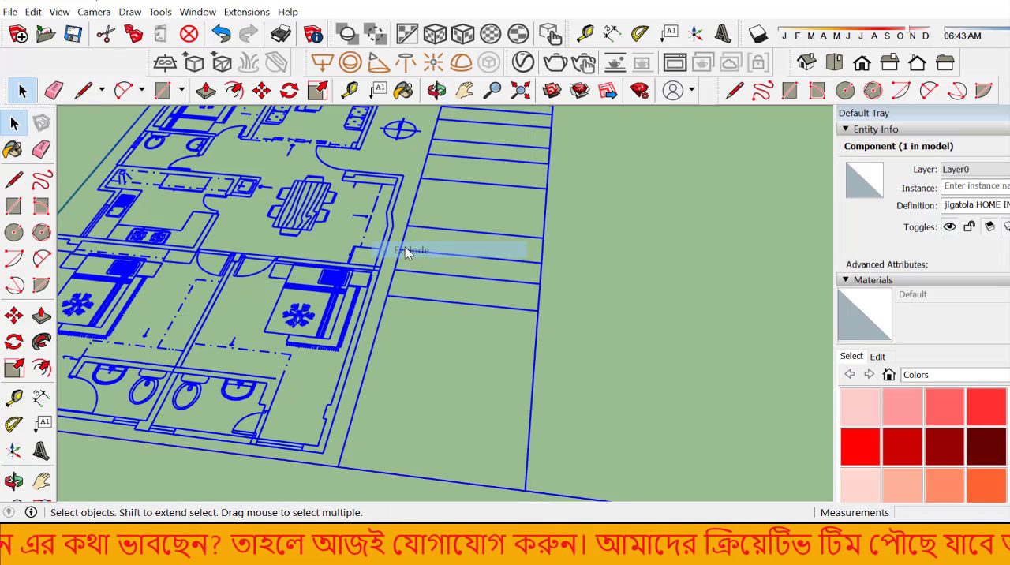
scroll(443, 339, down, 5)
scroll(441, 338, down, 6)
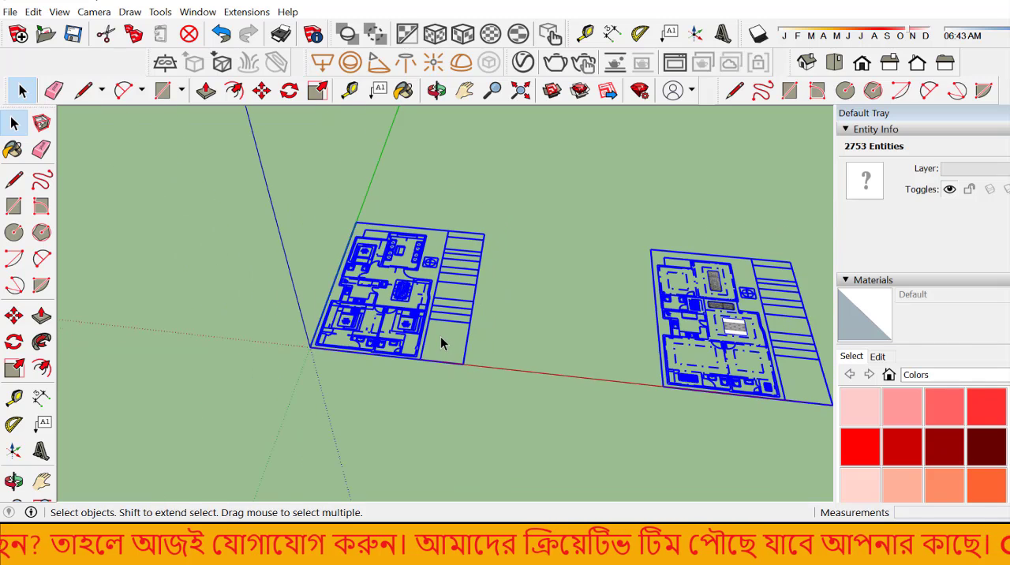
scroll(658, 327, down, 1)
scroll(571, 342, down, 2)
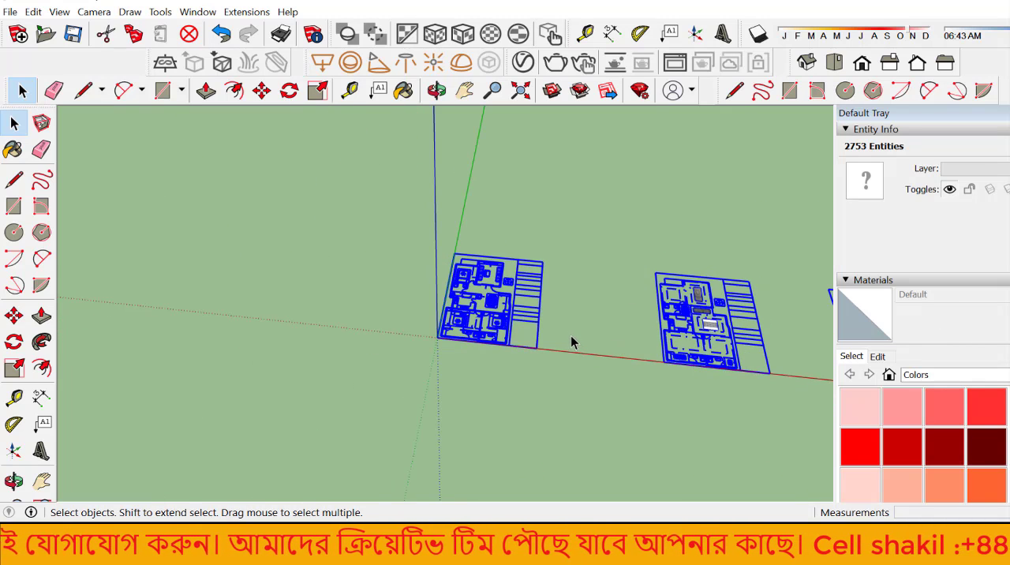
click(570, 340)
scroll(559, 355, up, 5)
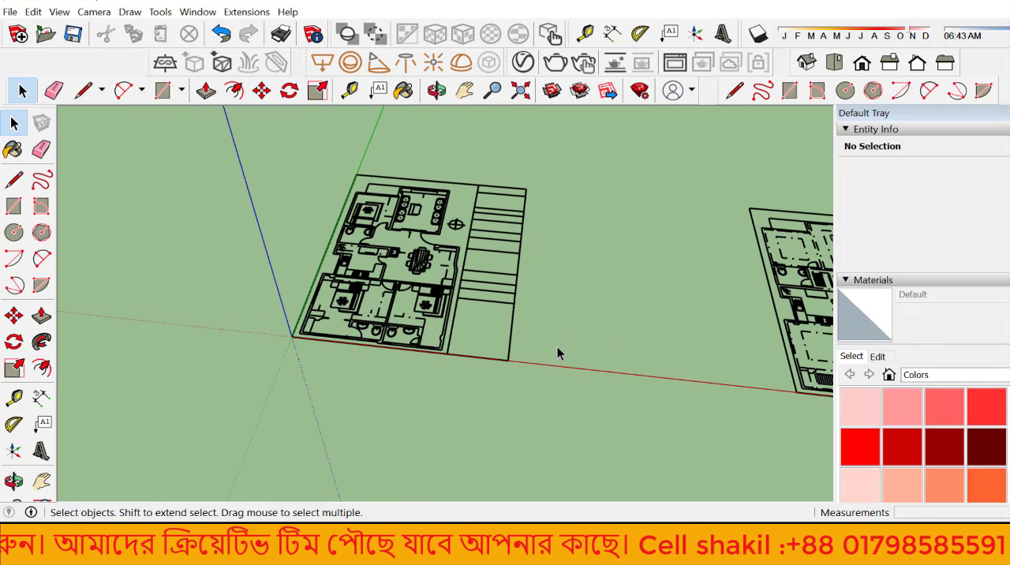
scroll(559, 349, down, 4)
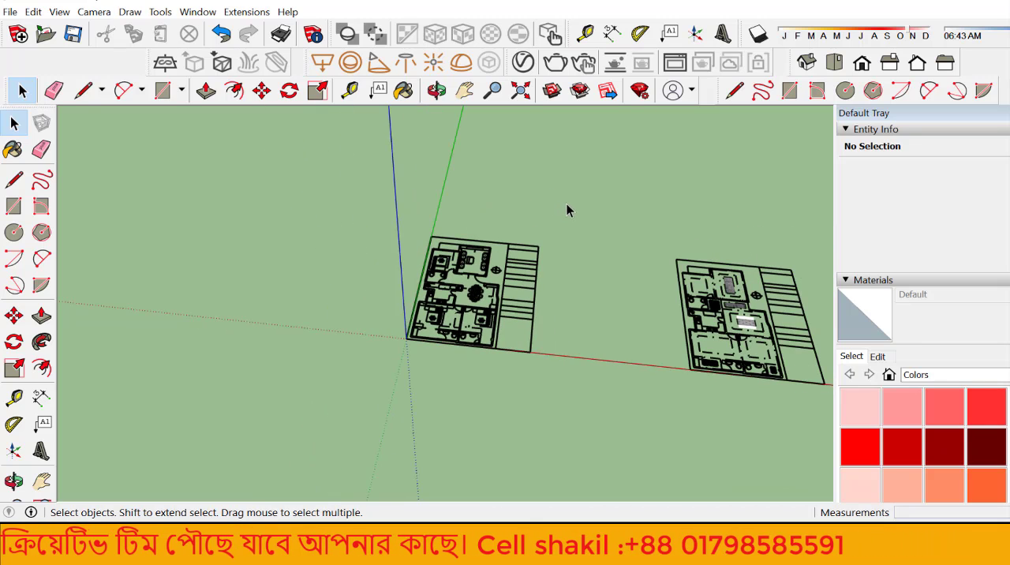
drag(577, 204, 396, 374)
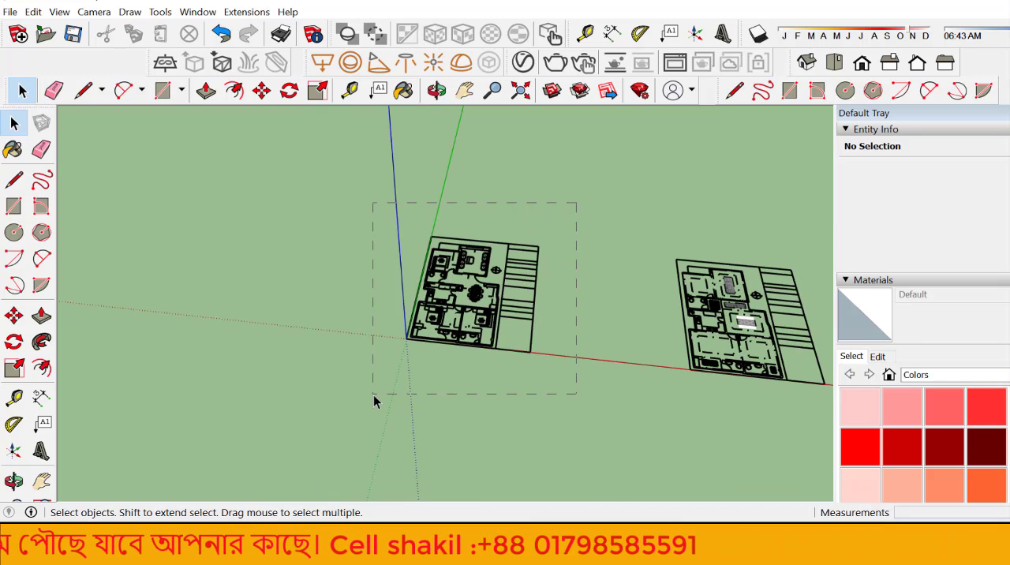
drag(313, 415, 255, 406)
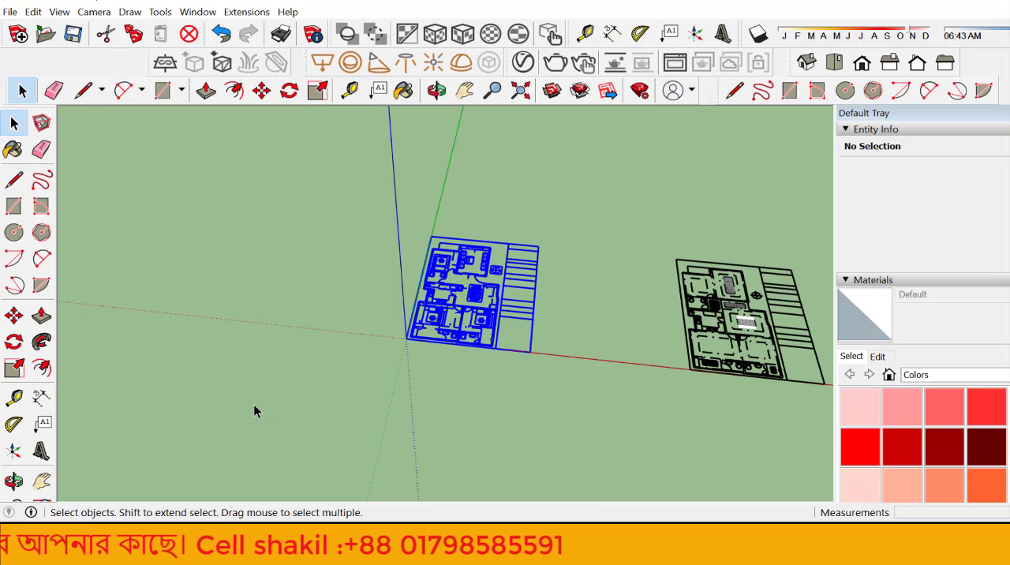
drag(623, 188, 796, 484)
click(577, 262)
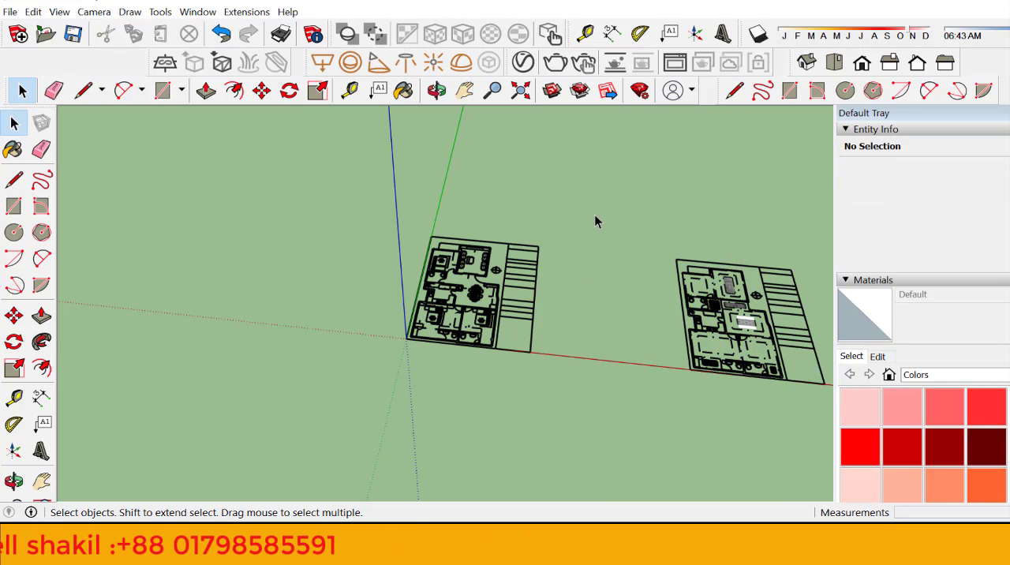
Step: Make a group from all the geometry of the floor plan at the origin, and deselect it
drag(595, 214, 265, 397)
scroll(395, 375, up, 5)
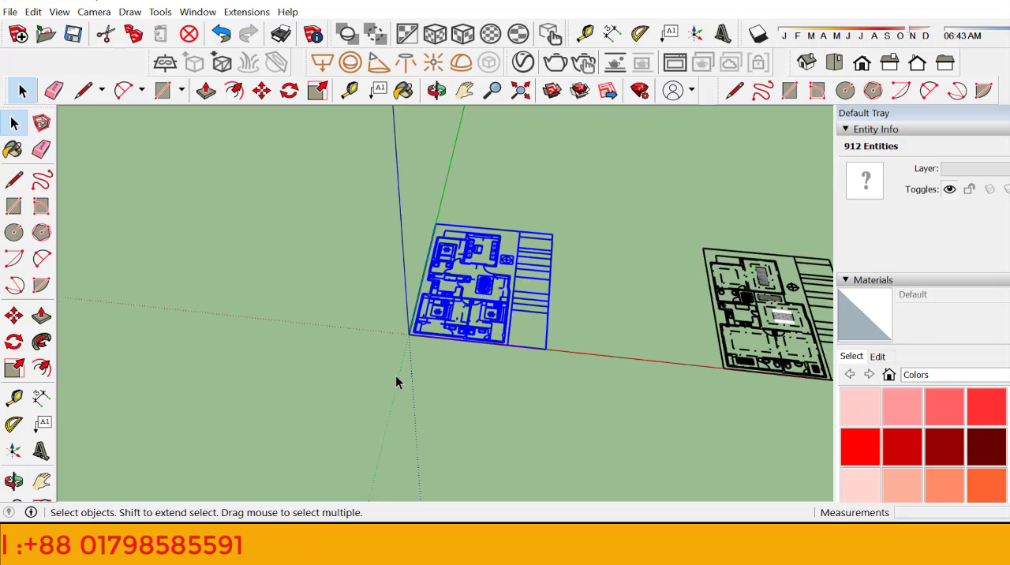
scroll(485, 321, up, 8)
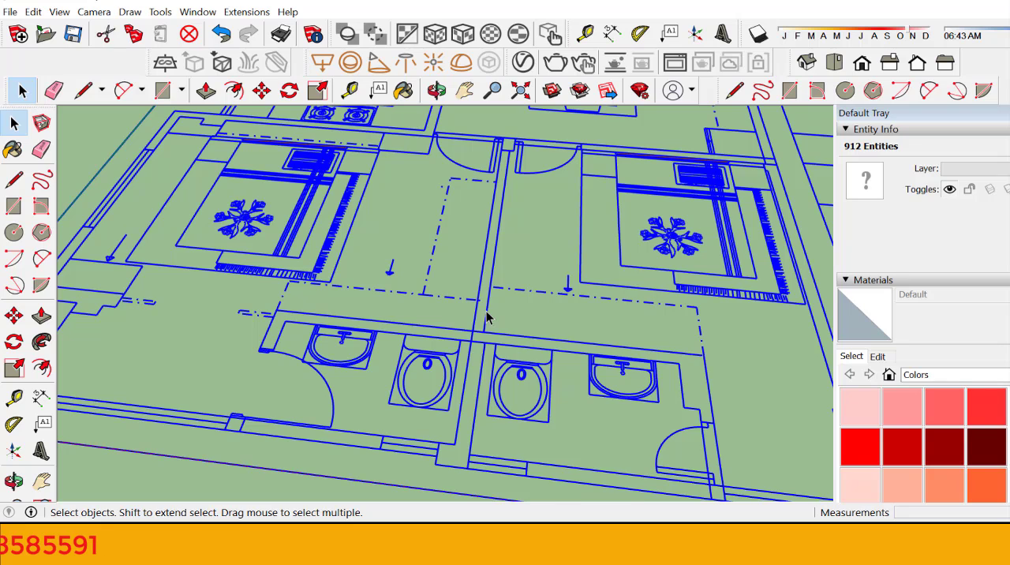
right_click(487, 317)
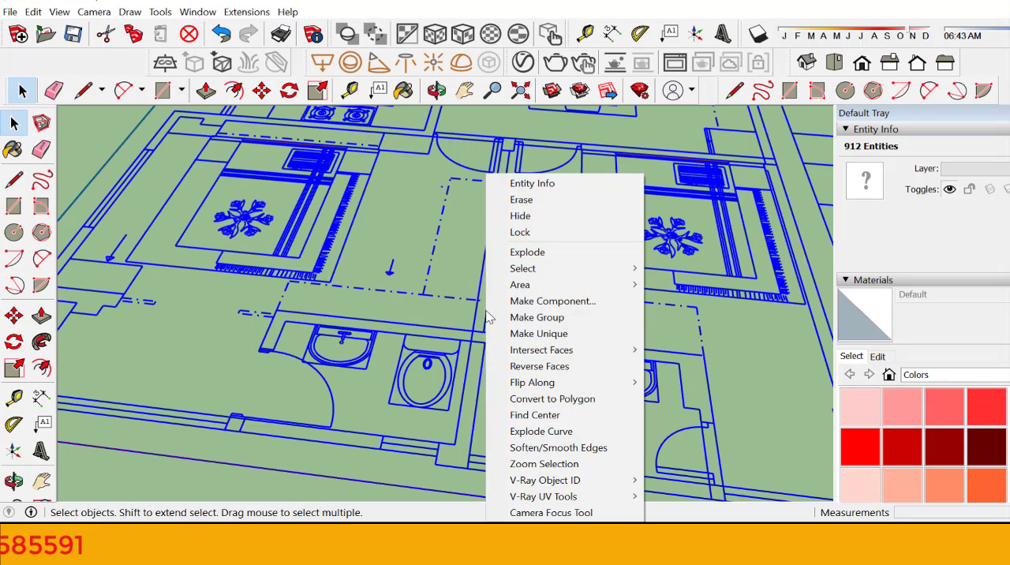
click(529, 319)
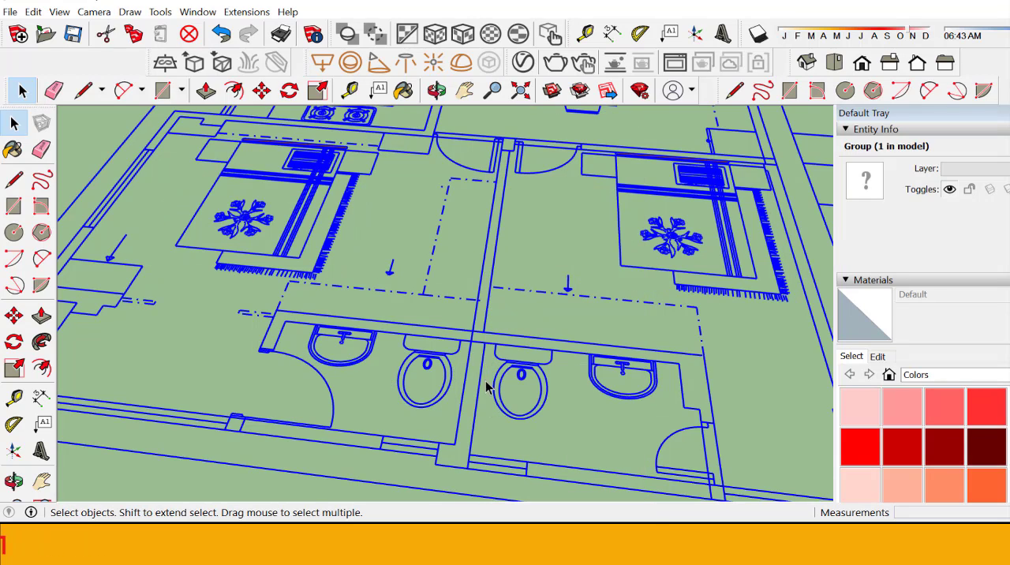
scroll(469, 425, down, 3)
scroll(466, 424, down, 5)
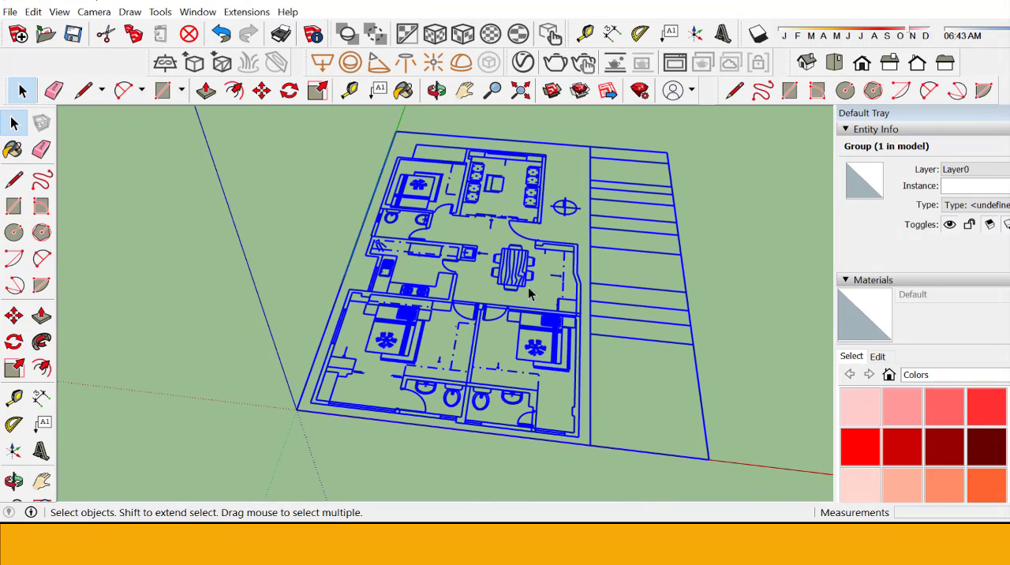
click(493, 343)
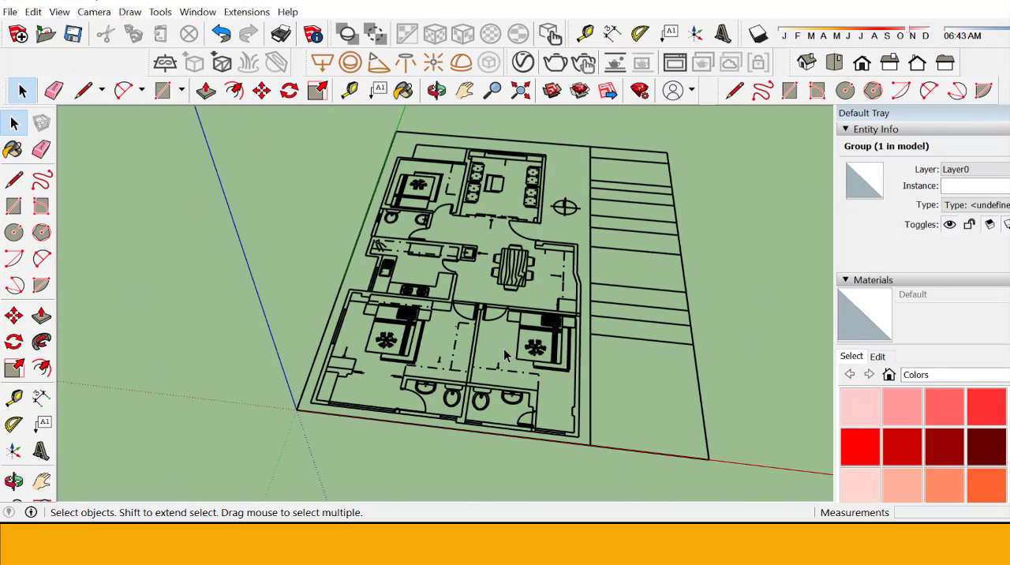
scroll(497, 346, down, 3)
scroll(562, 319, up, 2)
scroll(563, 319, up, 2)
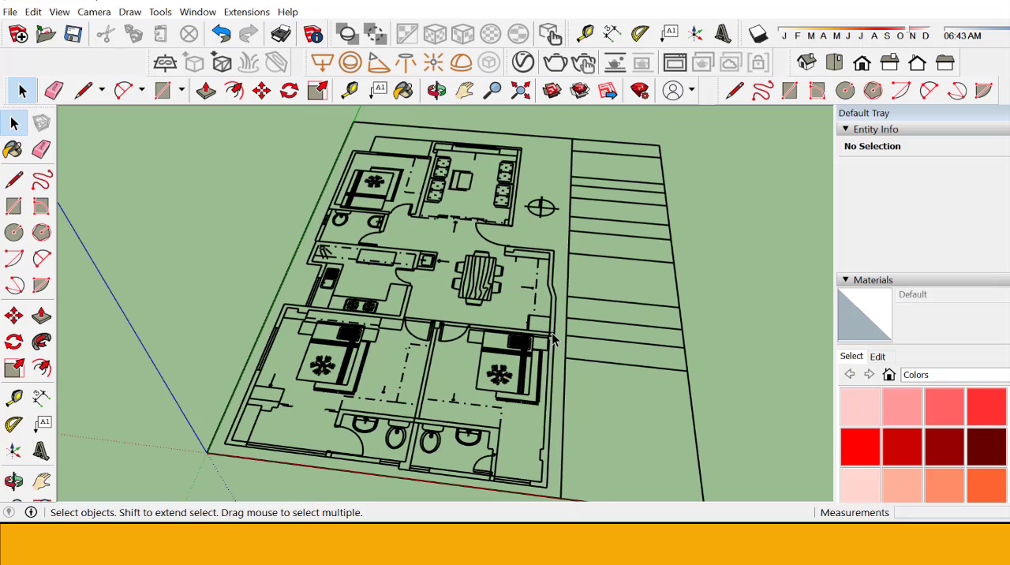
Step: Lock the floor plan group at the origin against editing and clear the selection
right_click(553, 340)
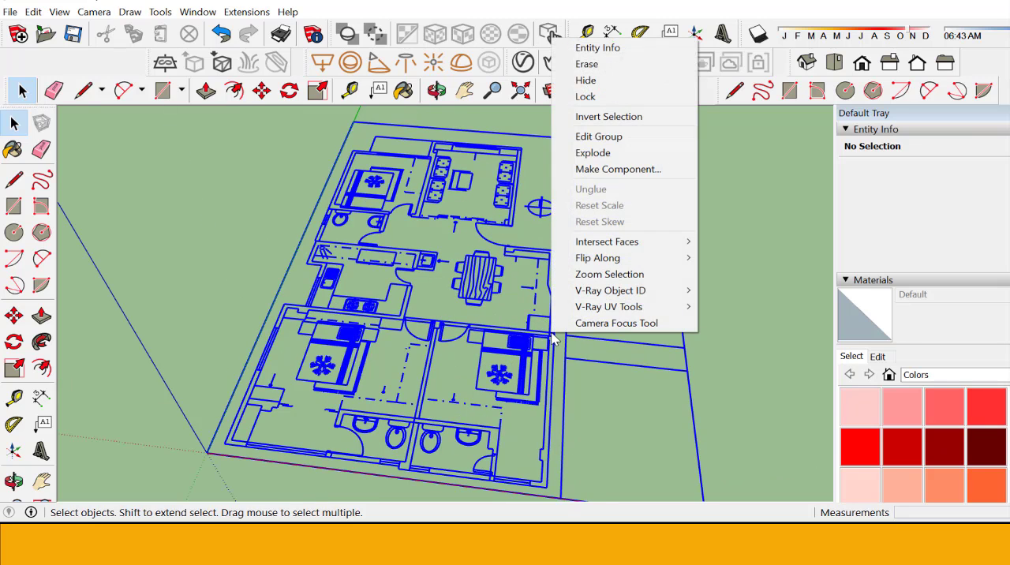
click(615, 97)
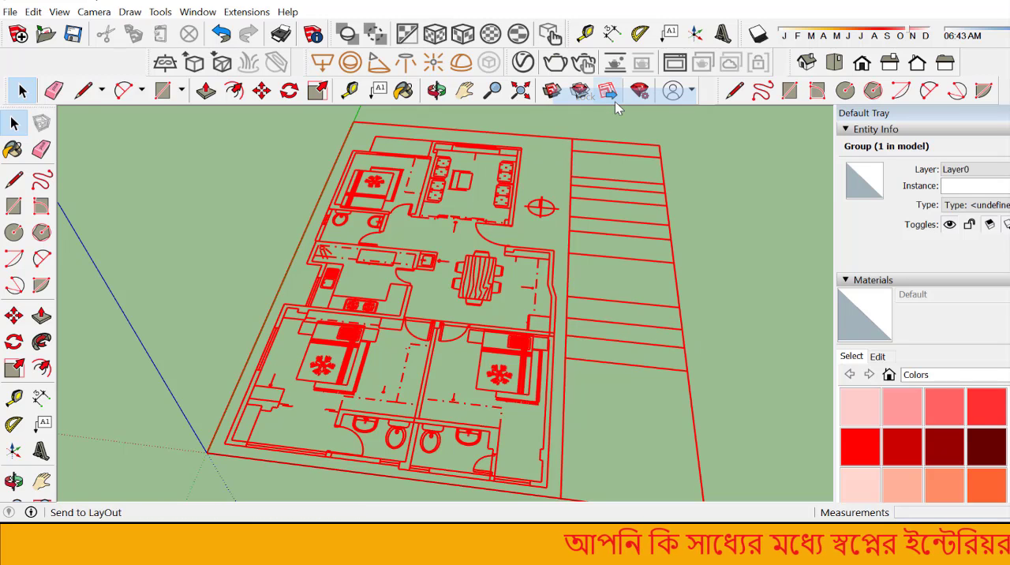
click(697, 221)
Step: Examine the locked floor plan, closing in on the wall end beside the door arc near the dining table
scroll(395, 352, down, 6)
scroll(450, 351, up, 5)
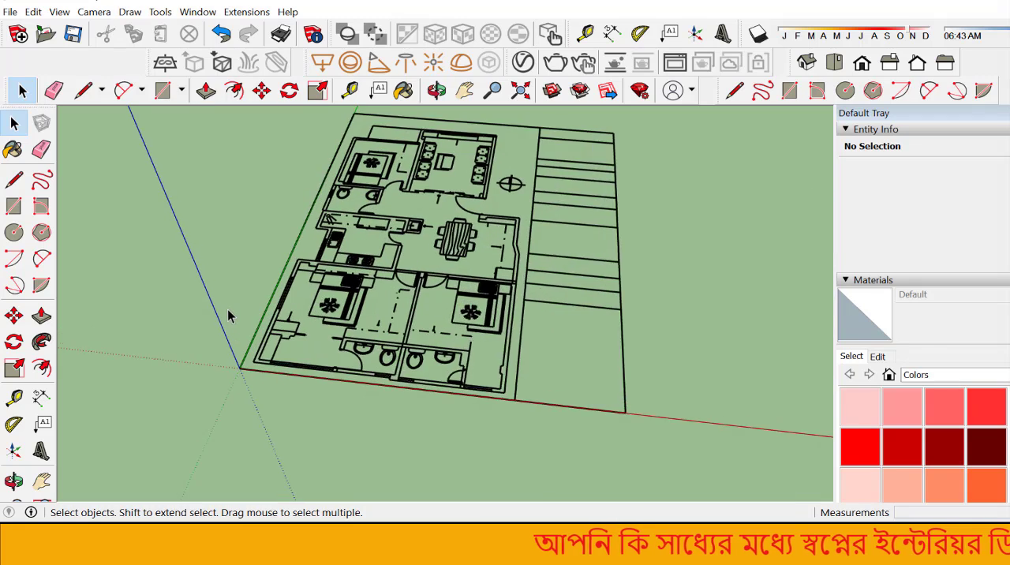
scroll(228, 315, up, 3)
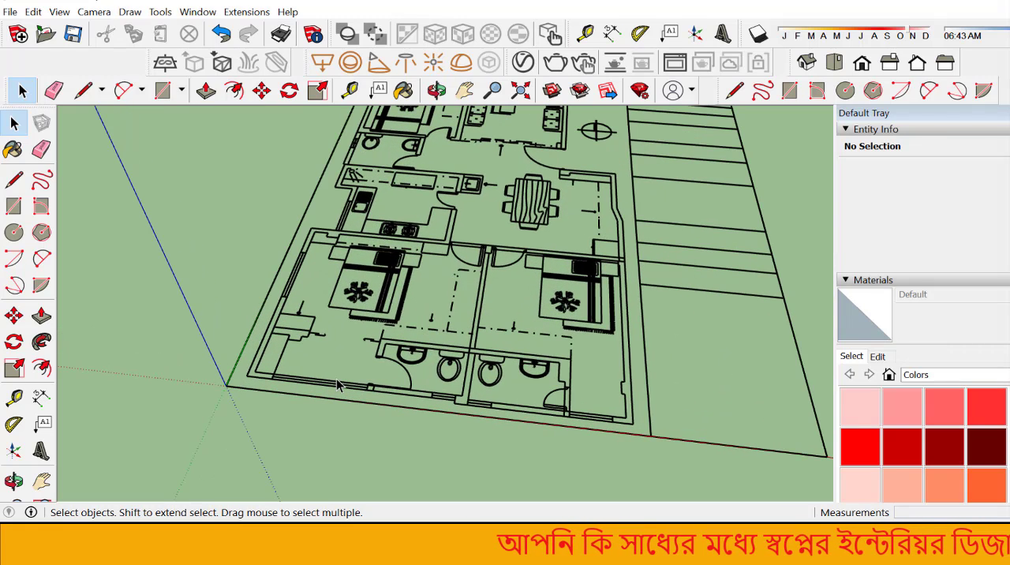
scroll(356, 453, down, 6)
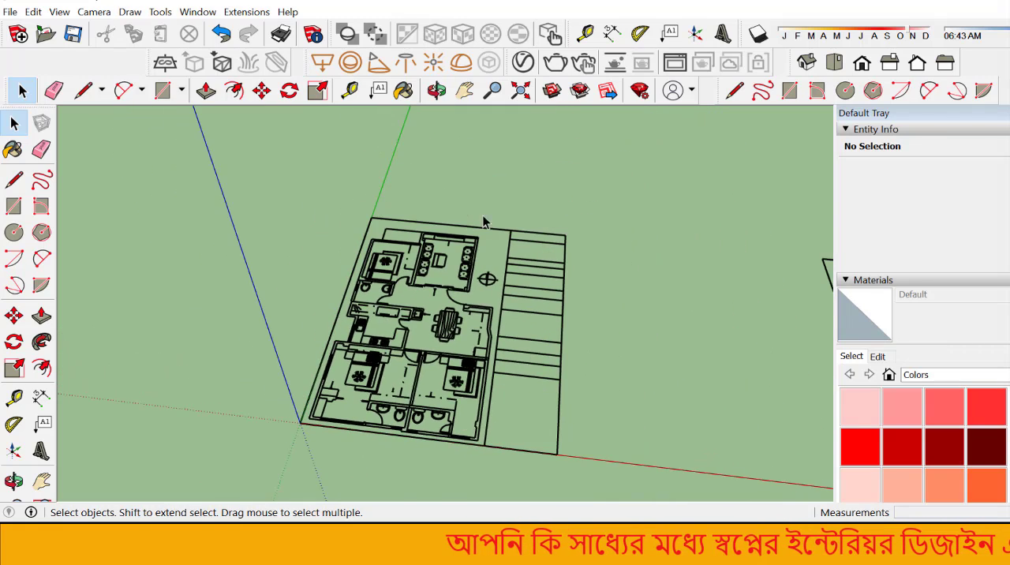
scroll(465, 274, up, 4)
scroll(450, 363, up, 5)
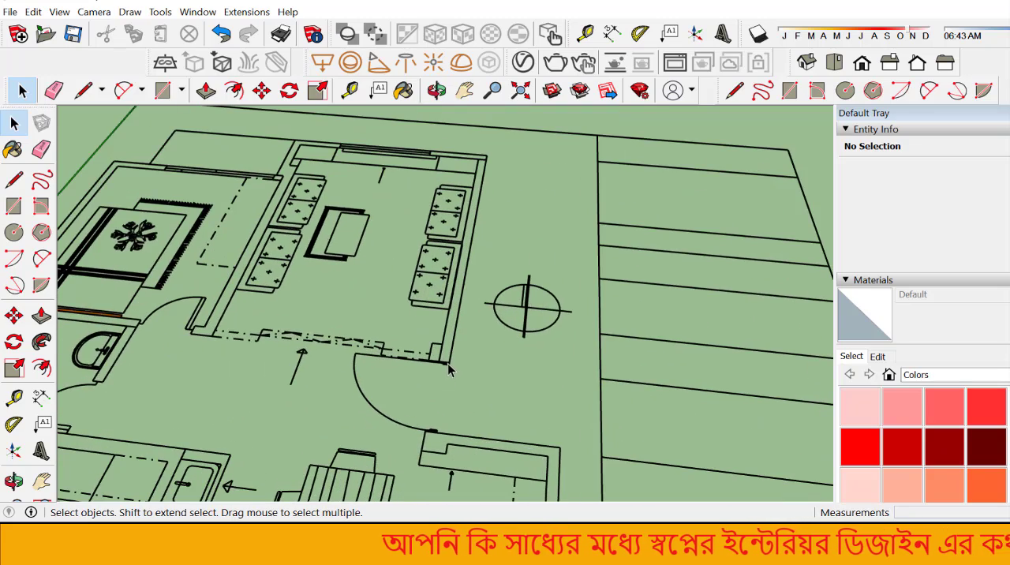
scroll(448, 380, up, 5)
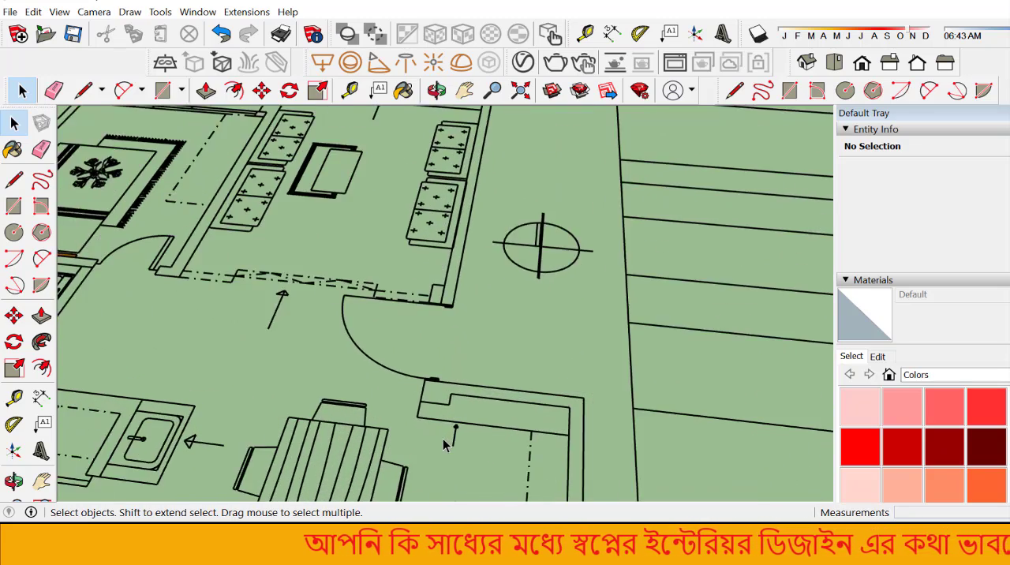
scroll(443, 445, up, 5)
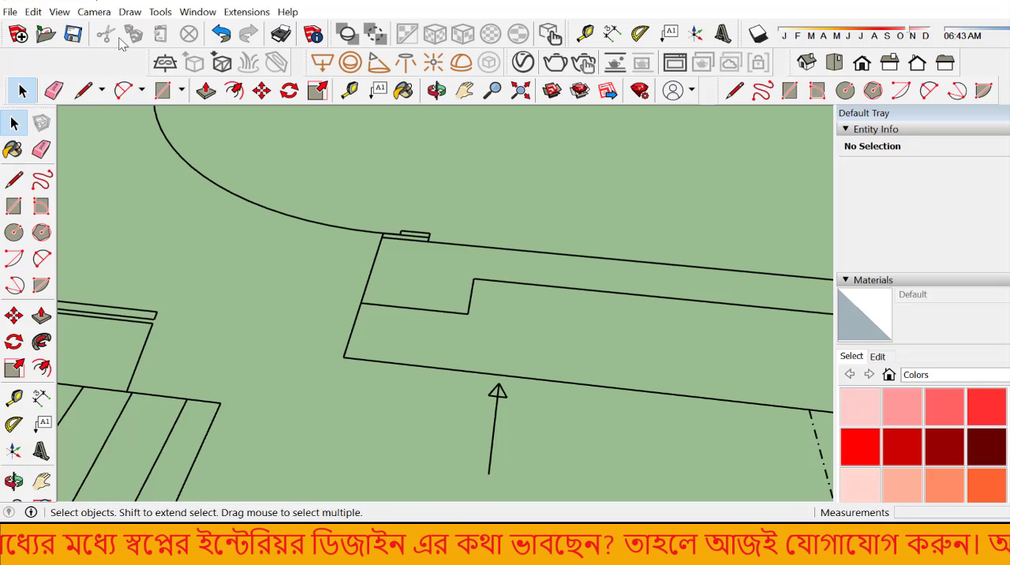
Step: Open the list of available toolbars and switch Large Tool Set off and back on
click(59, 12)
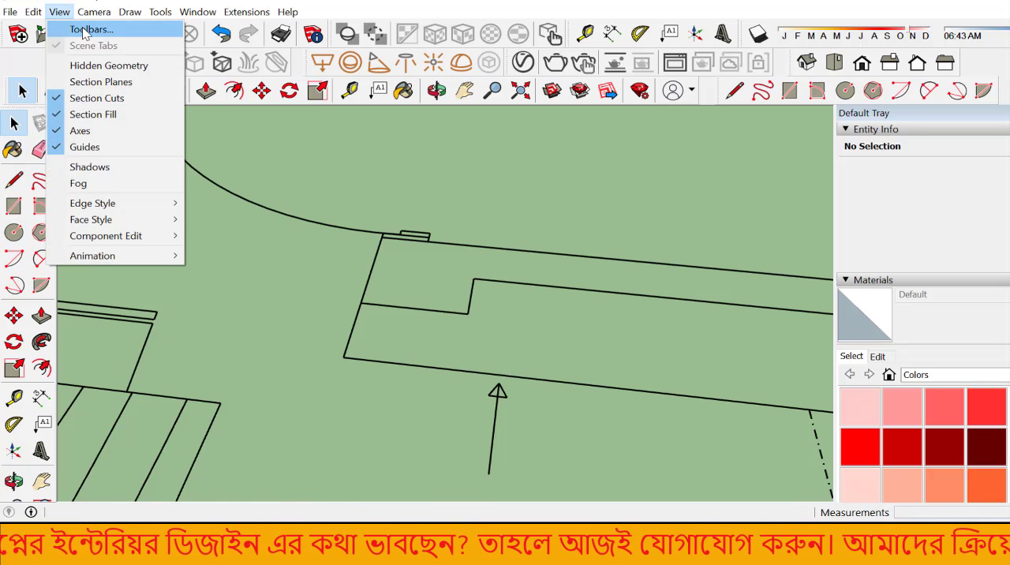
click(83, 30)
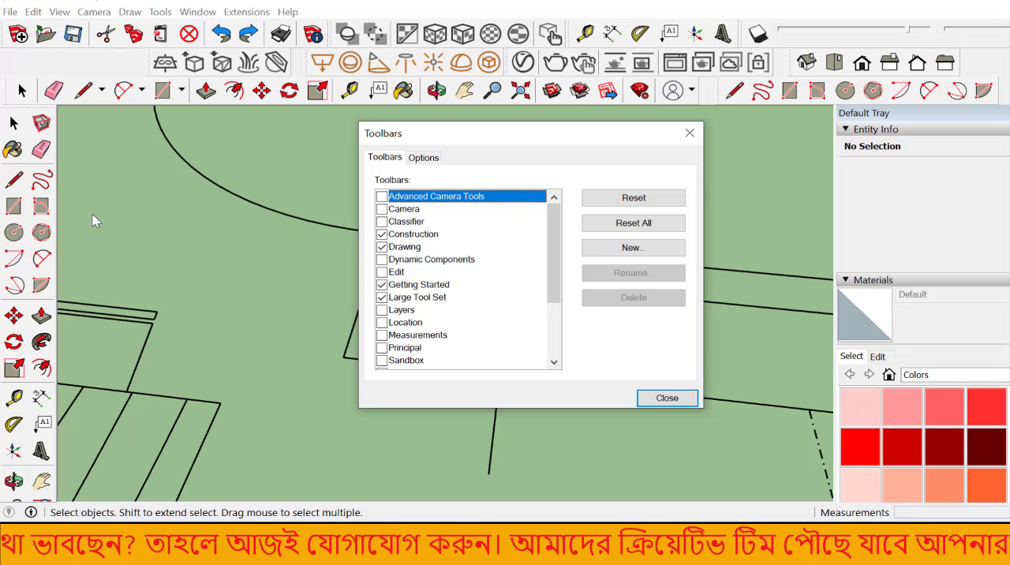
click(382, 298)
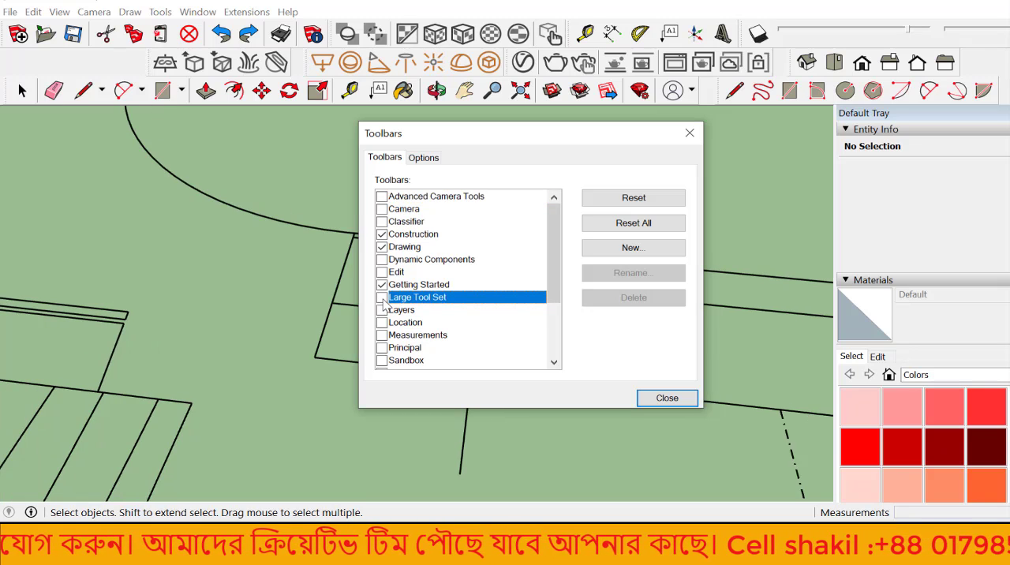
click(382, 297)
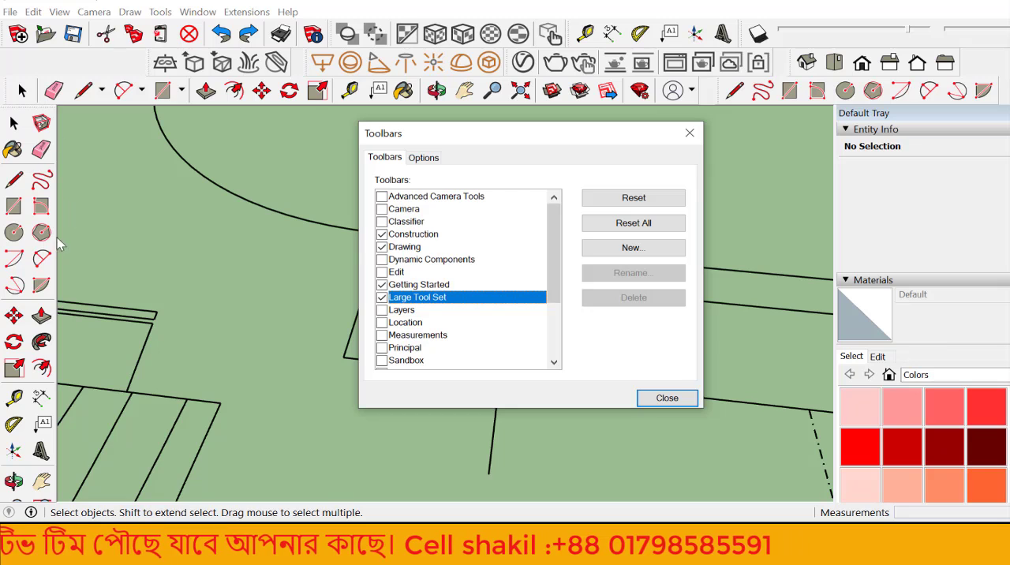
scroll(397, 318, down, 4)
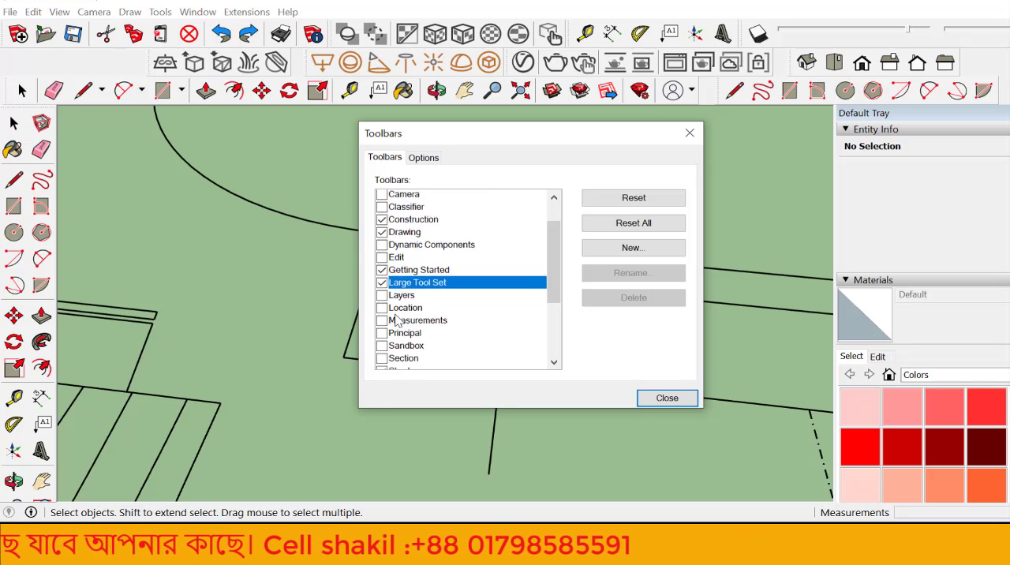
scroll(399, 321, up, 1)
scroll(399, 320, up, 3)
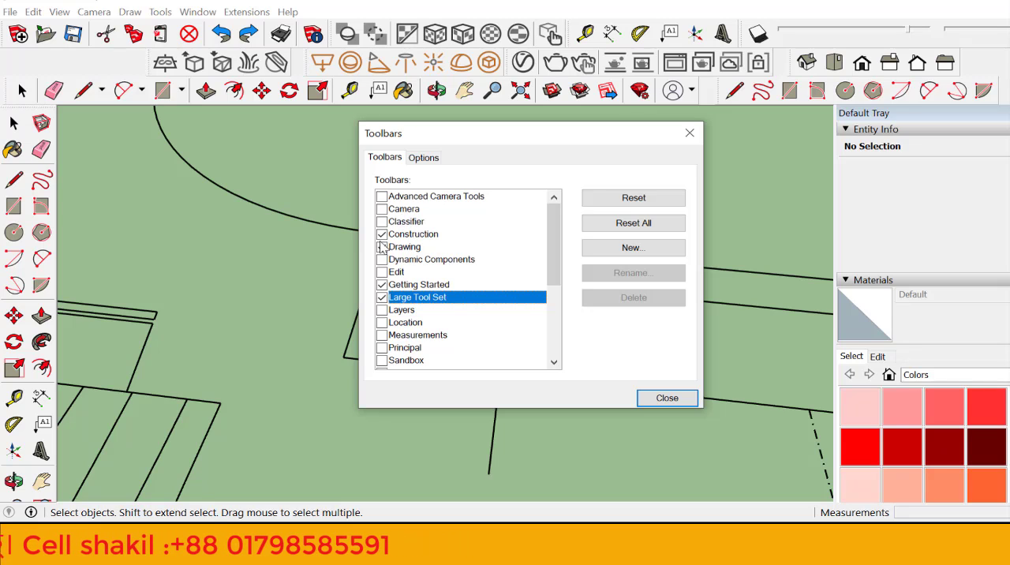
Step: Switch the Construction and Drawing toolbars off and back on to identify the tools they hold
click(382, 234)
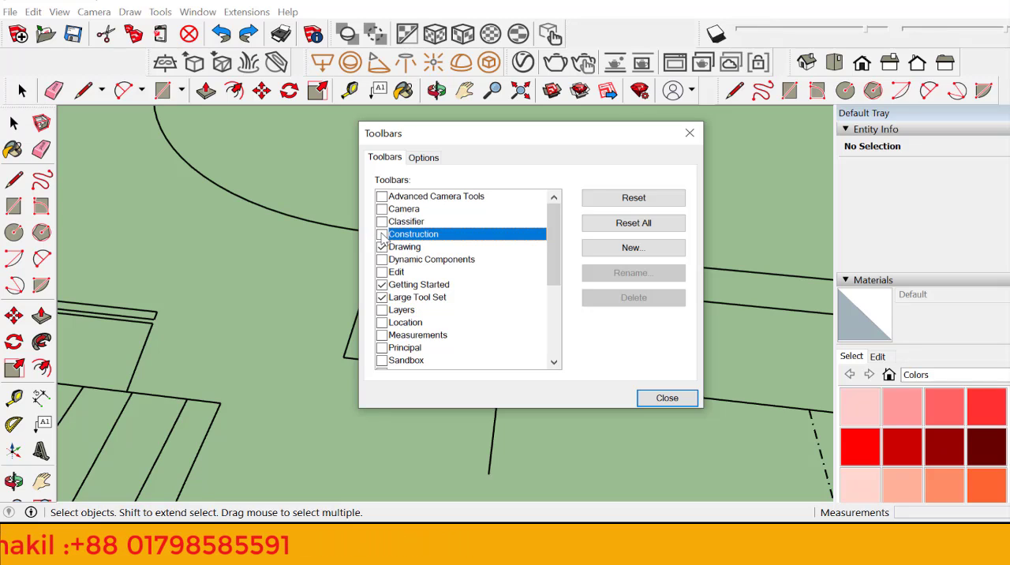
click(382, 234)
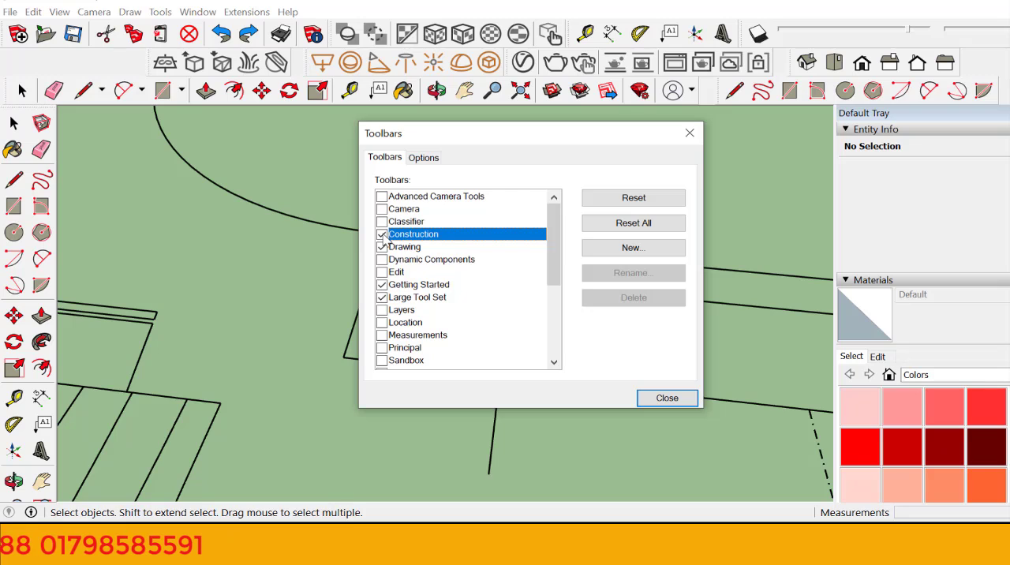
click(382, 234)
click(382, 234)
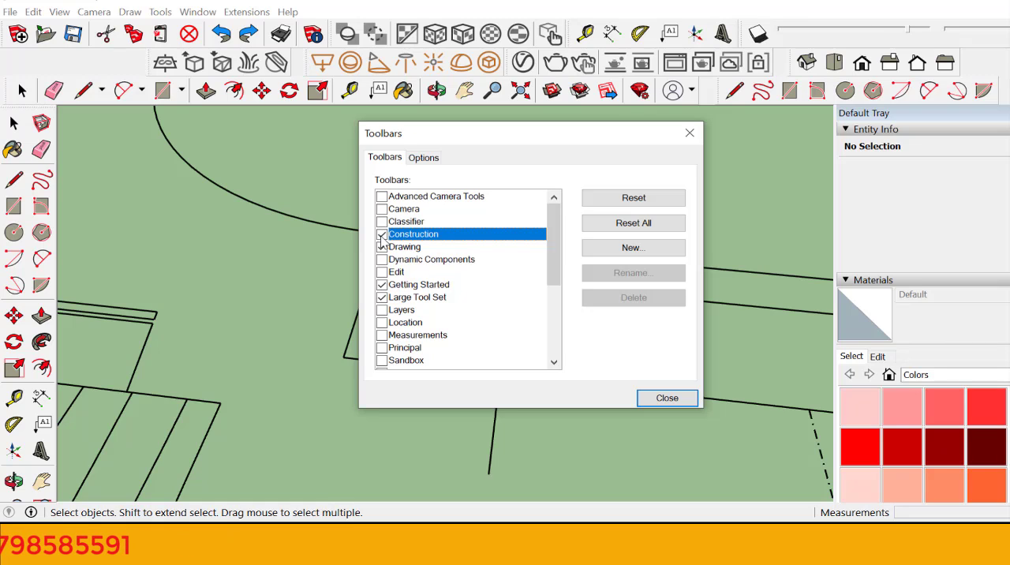
click(384, 248)
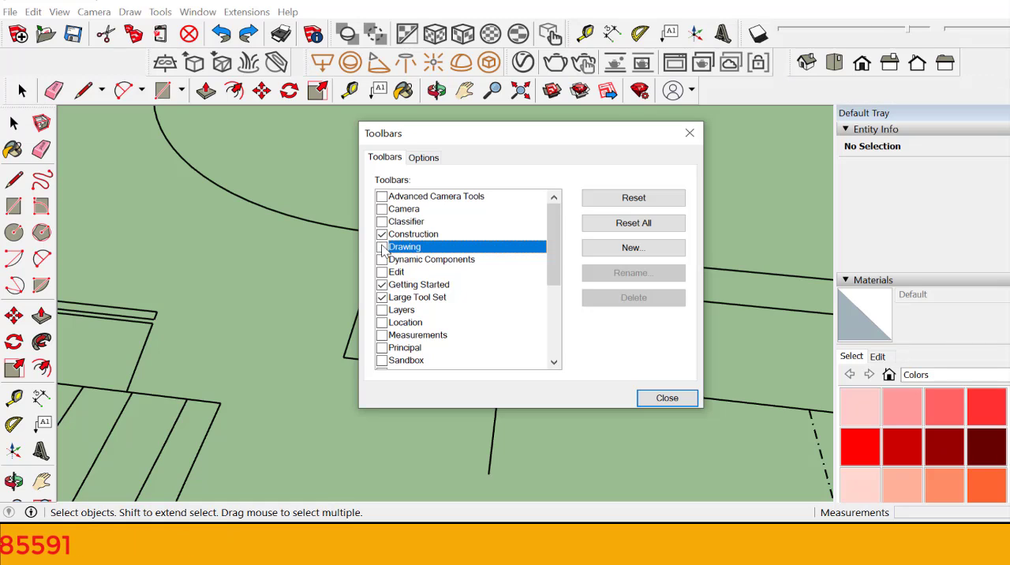
click(382, 247)
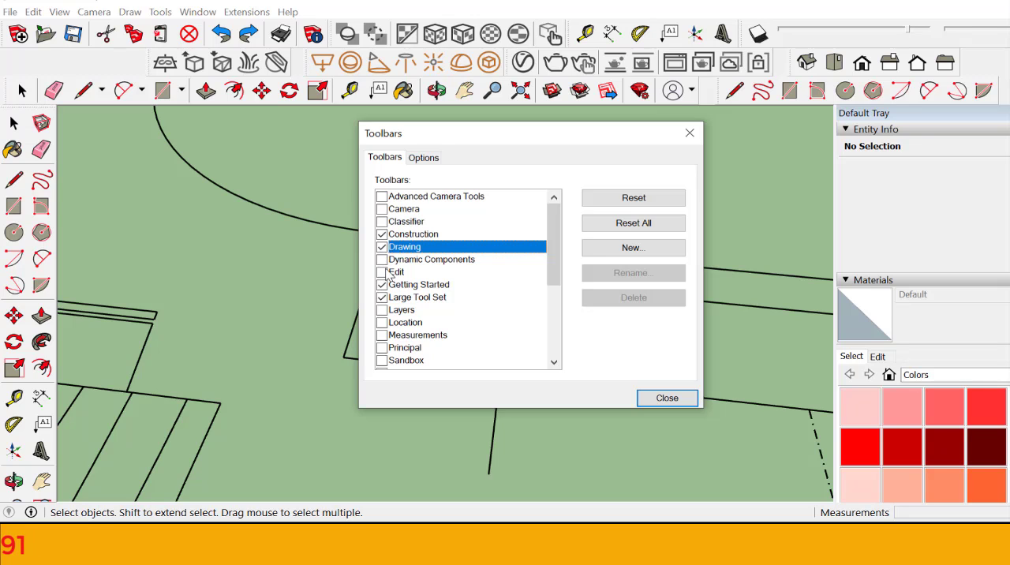
Step: Toggle the Edit and Layers toolbars, leaving both disabled, review the remaining toolbars and close the list
click(385, 273)
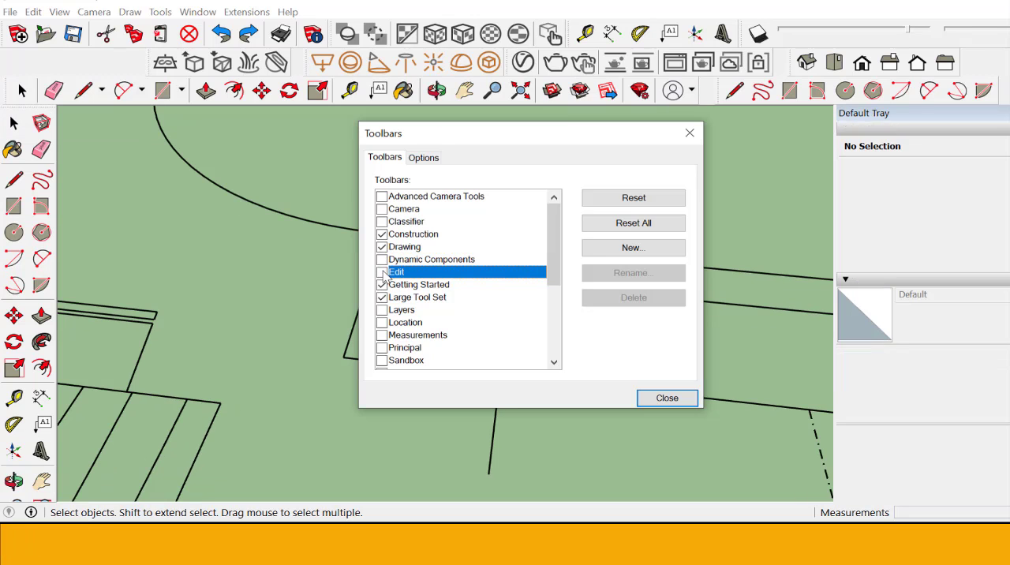
click(383, 272)
click(382, 273)
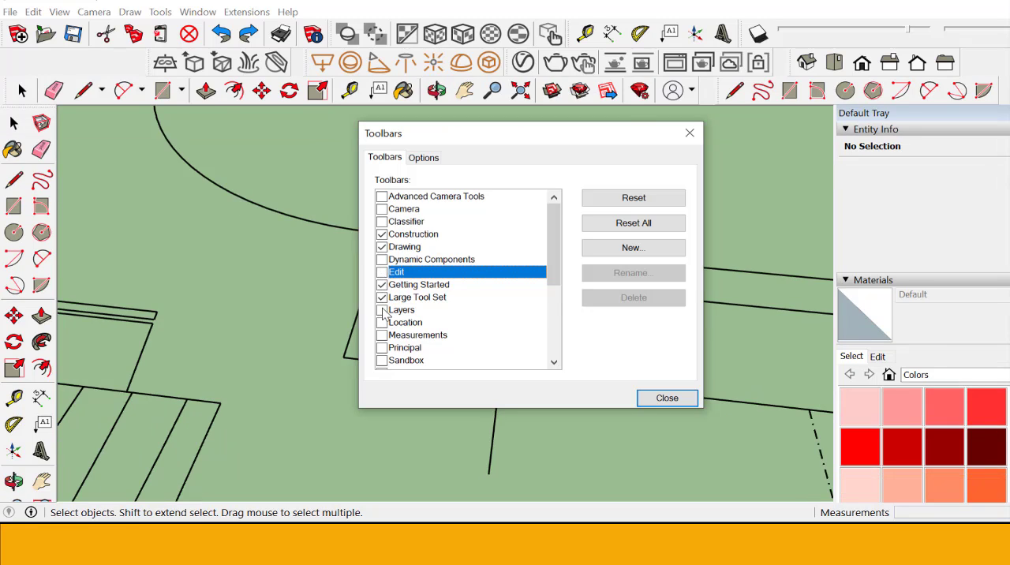
click(383, 310)
click(383, 310)
scroll(462, 320, down, 4)
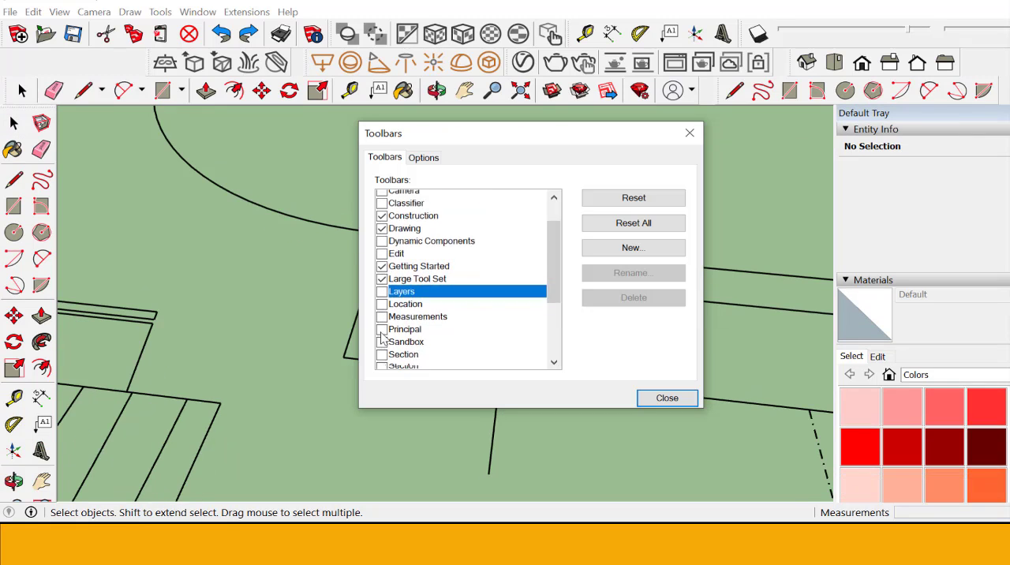
click(687, 135)
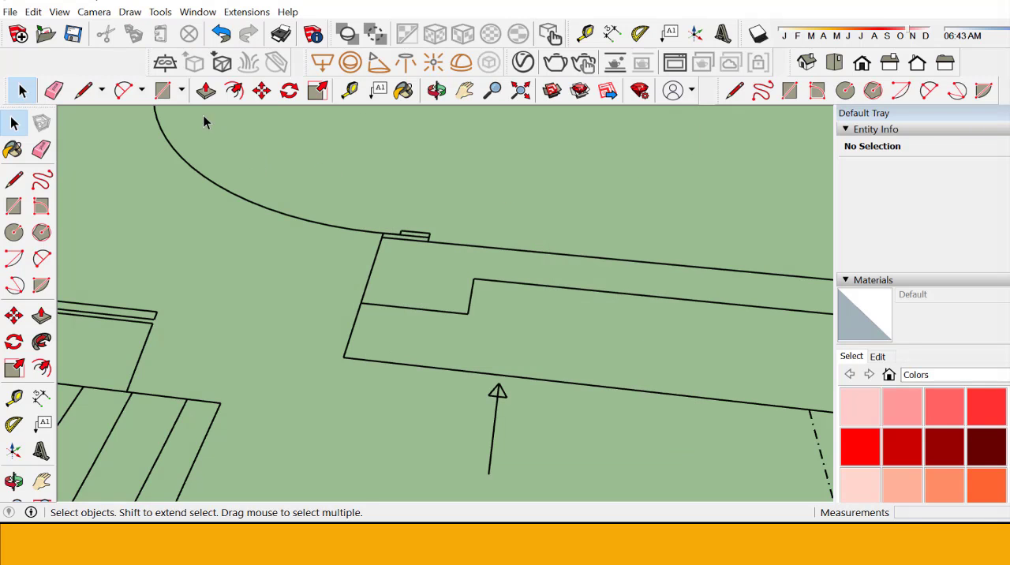
click(59, 12)
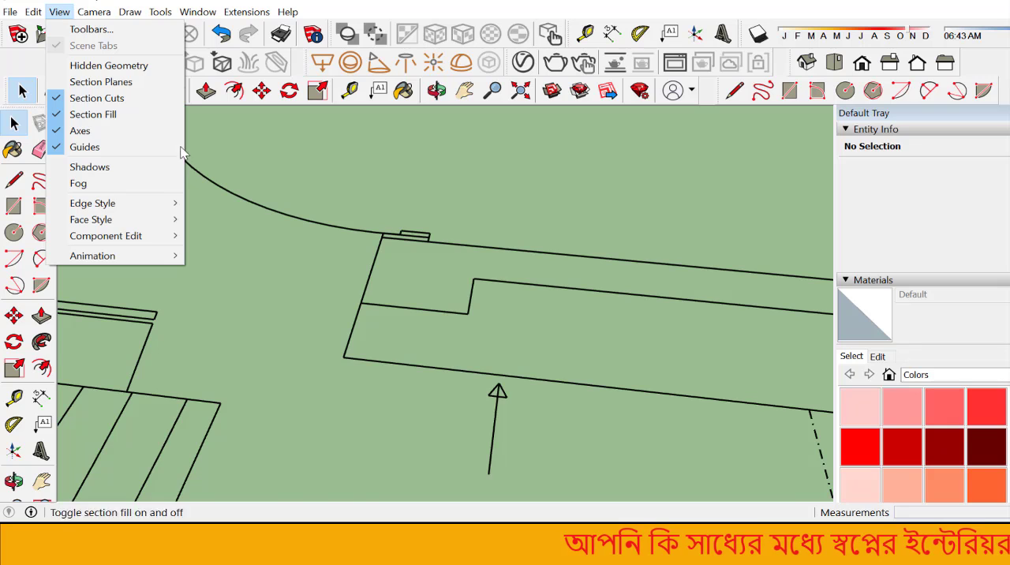
click(461, 256)
Step: Draw a 10 1/2" by 10" rectangle over the wall end beside the door arc, snapping to opposite wall corners
scroll(354, 264, down, 2)
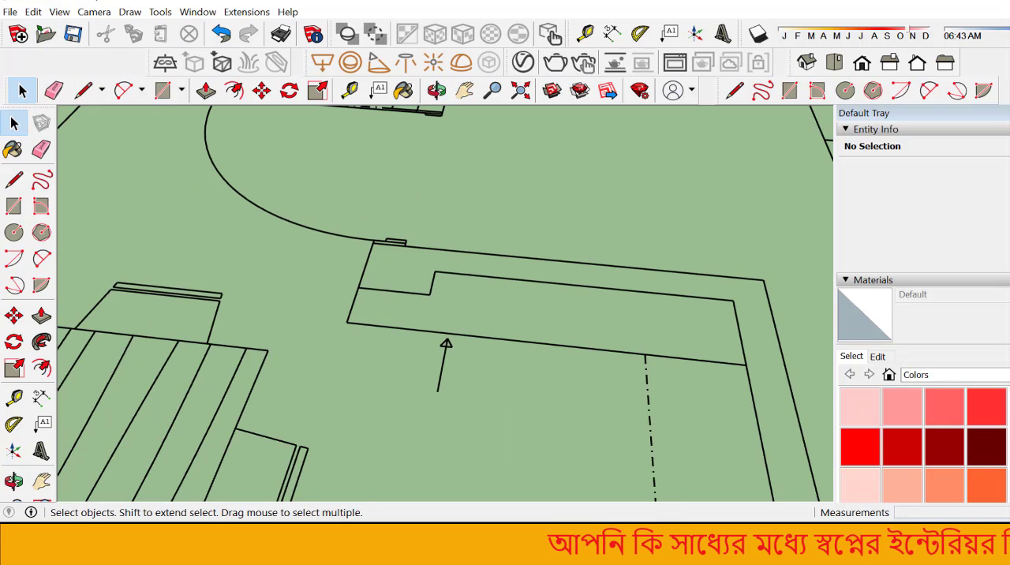
click(13, 206)
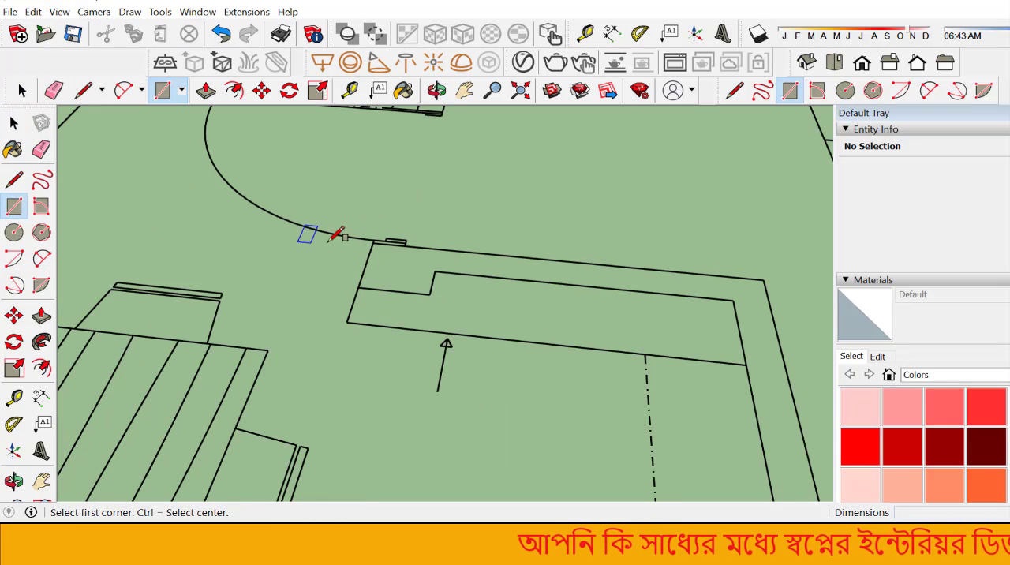
scroll(367, 234, up, 4)
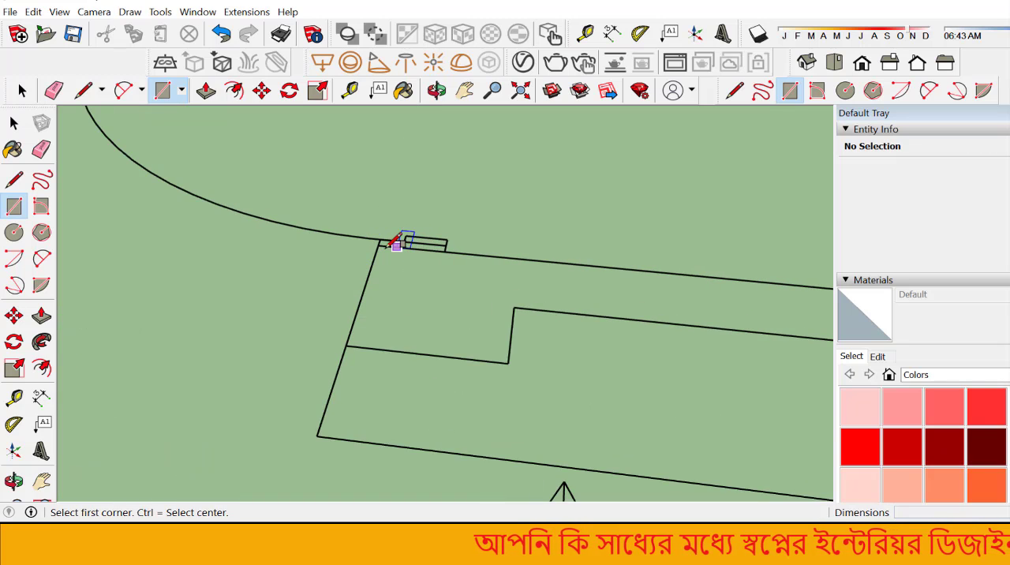
click(378, 245)
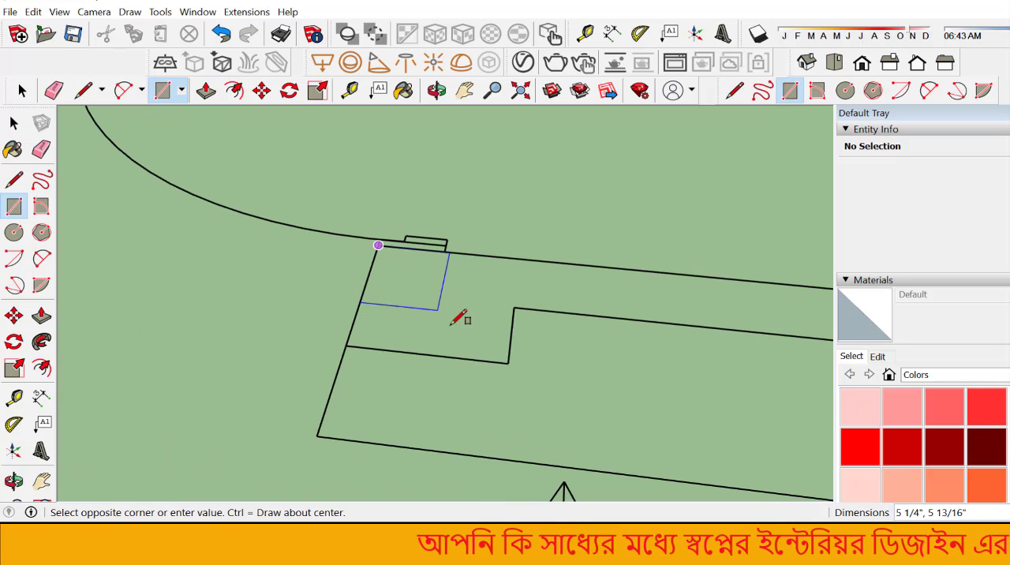
click(509, 363)
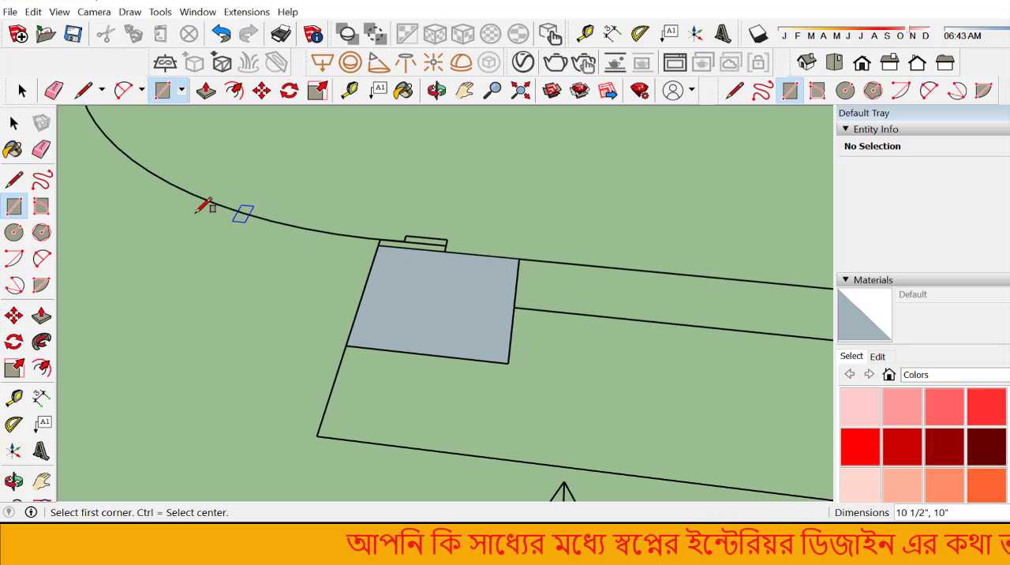
click(13, 122)
scroll(463, 404, down, 2)
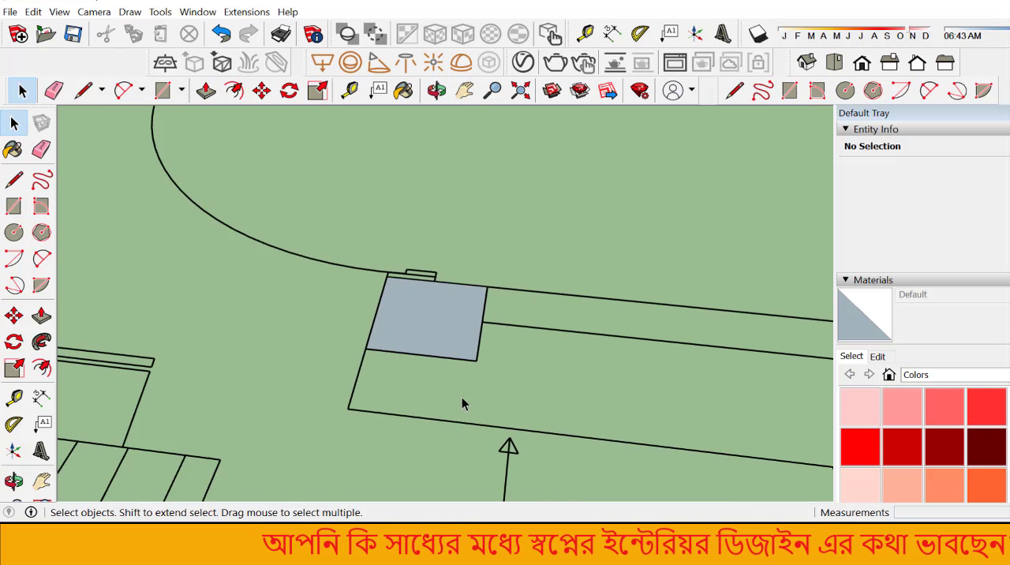
scroll(462, 405, down, 2)
scroll(460, 399, up, 3)
click(453, 362)
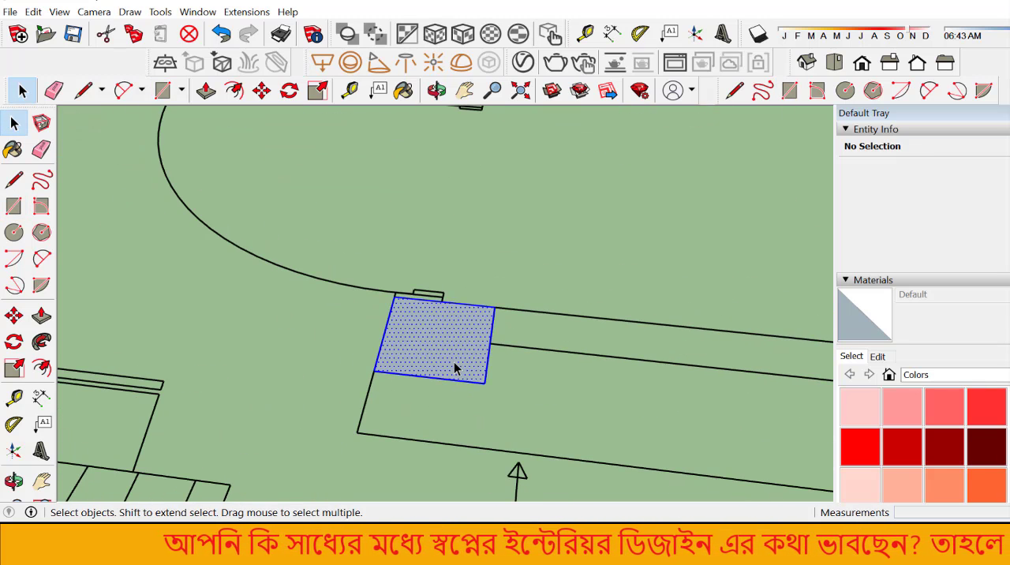
right_click(454, 361)
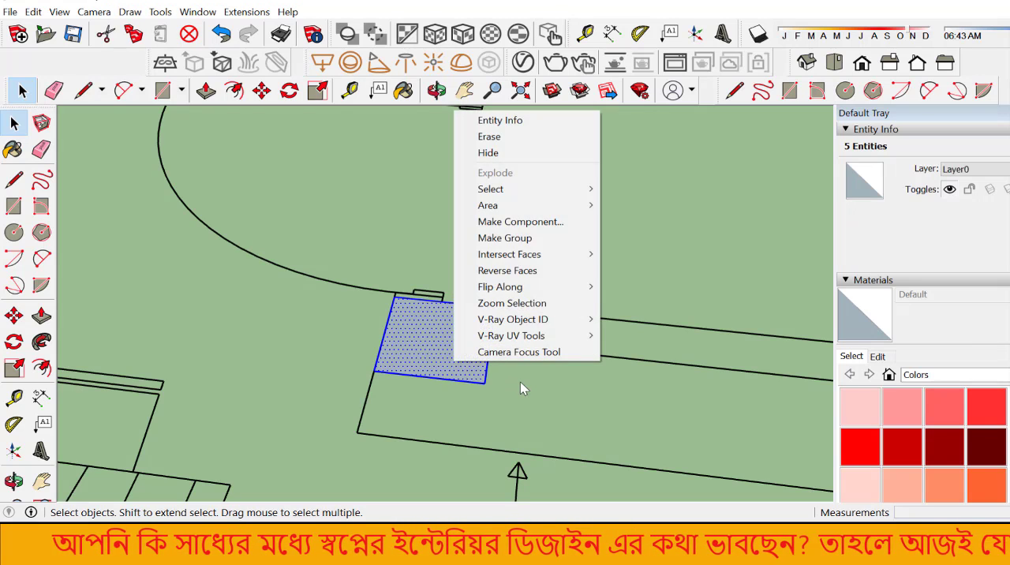
click(520, 382)
click(407, 344)
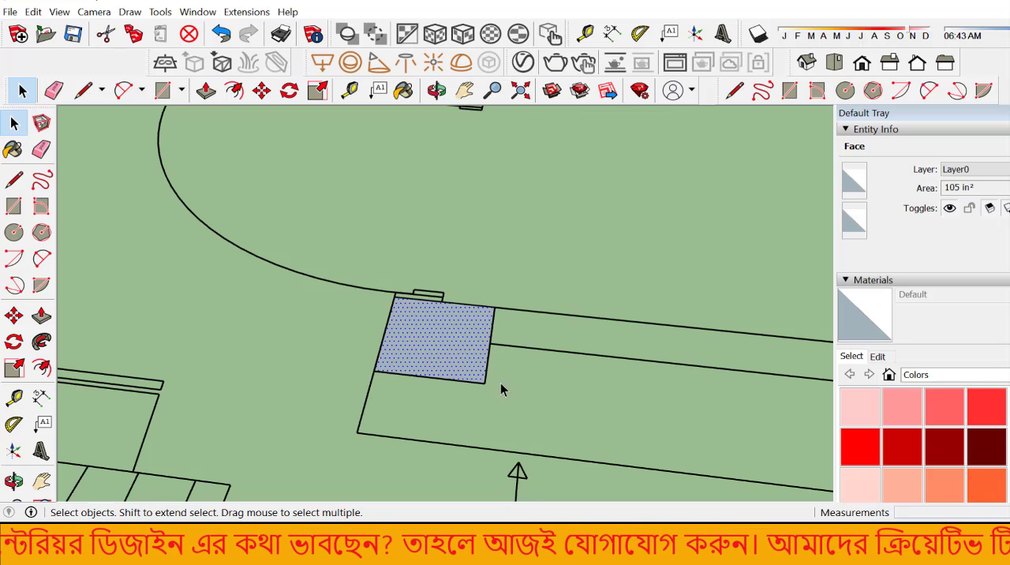
click(537, 408)
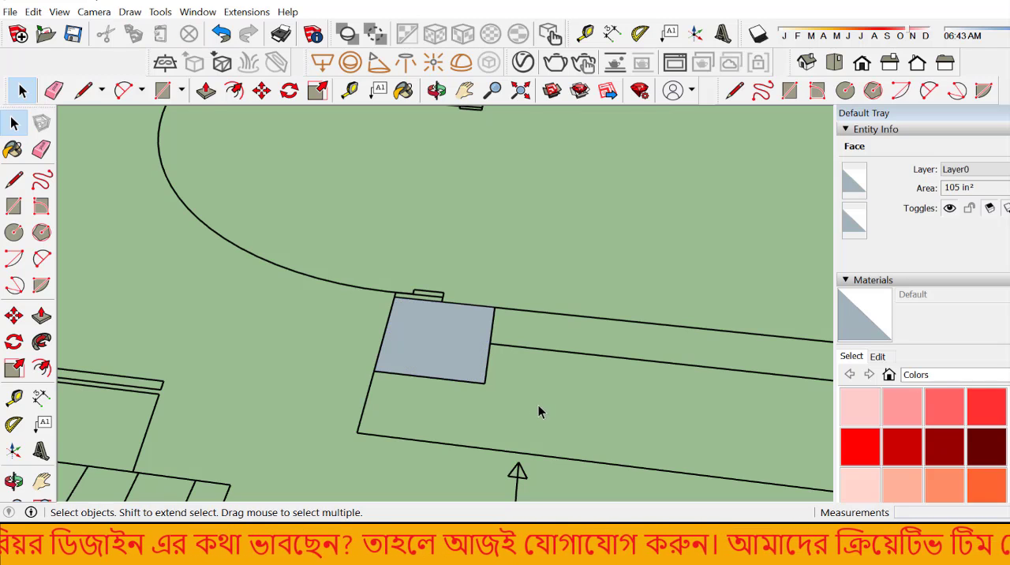
Step: Make a group from the wall-end rectangle's face and its four bounding edges, and check that it selects as one object
double_click(428, 347)
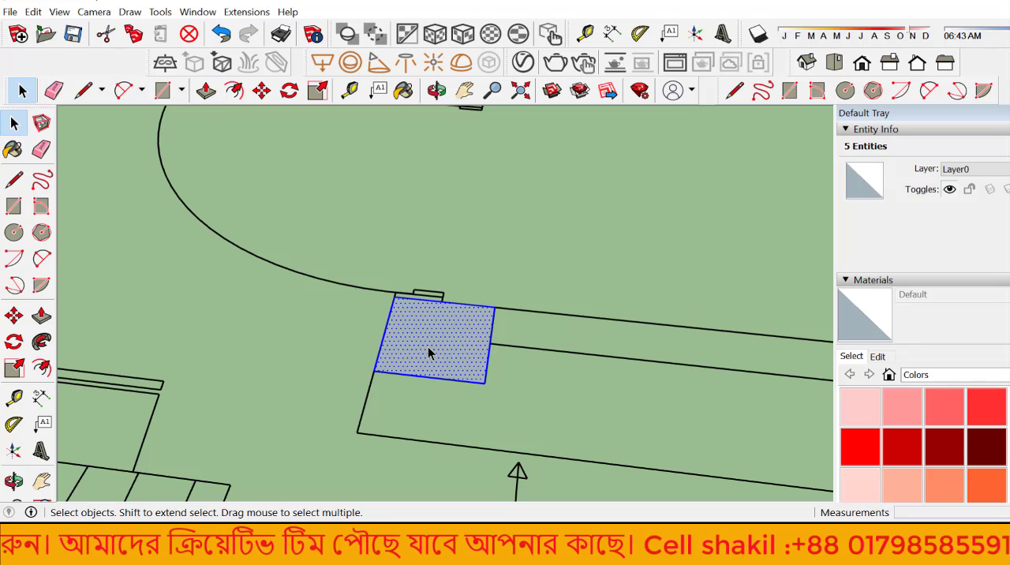
right_click(428, 346)
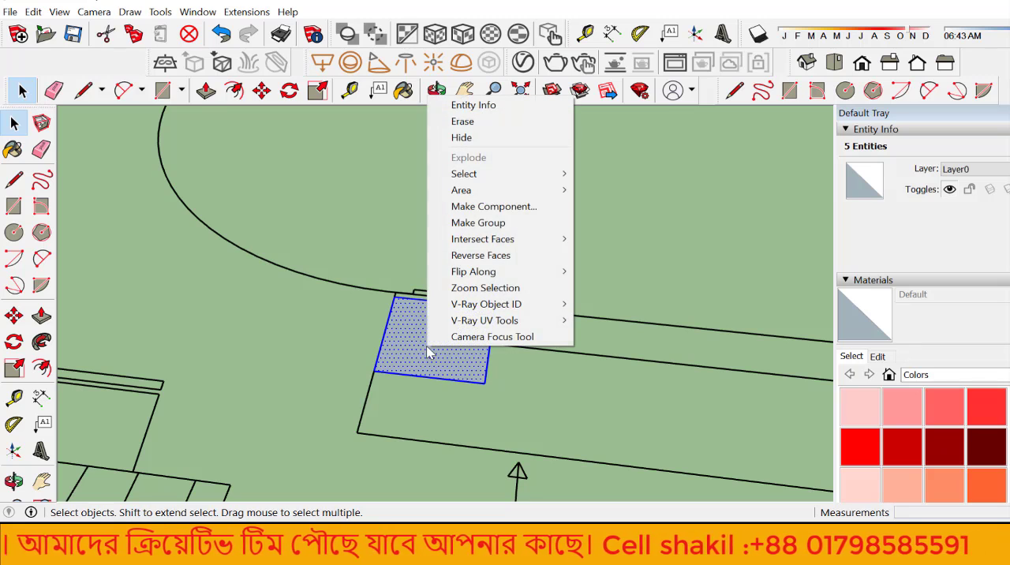
click(480, 221)
scroll(497, 331, down, 1)
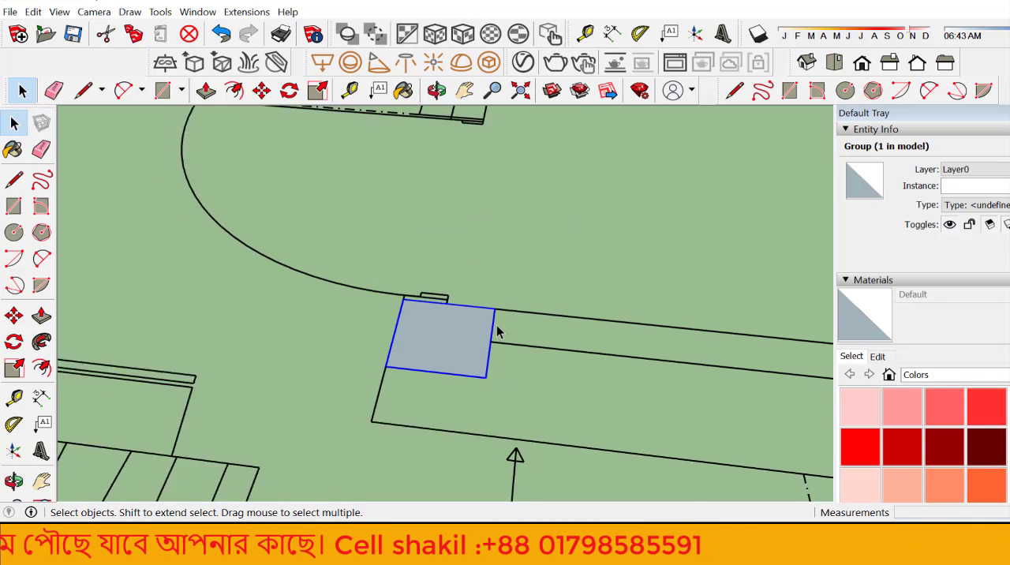
scroll(498, 331, down, 3)
click(528, 359)
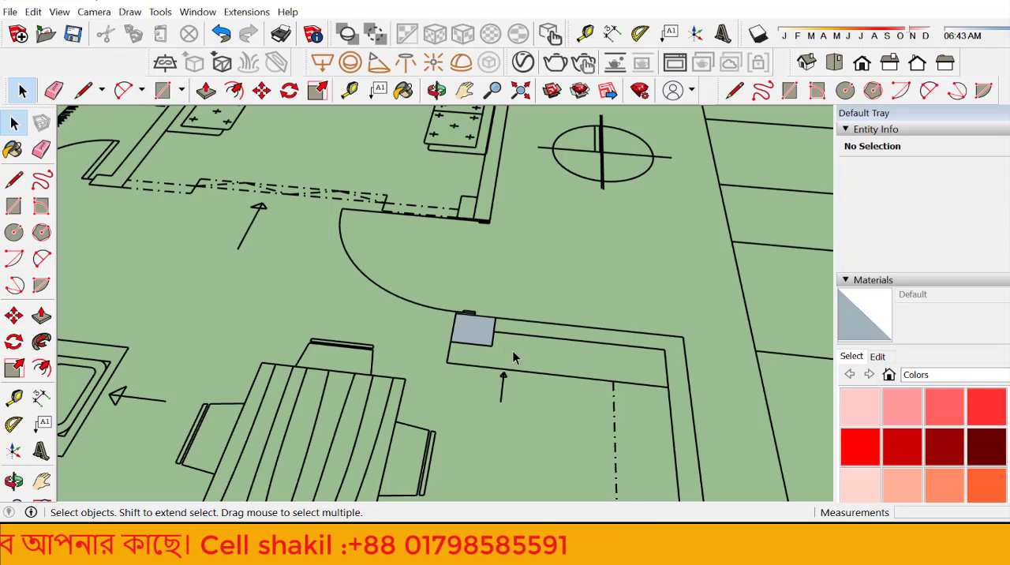
click(473, 344)
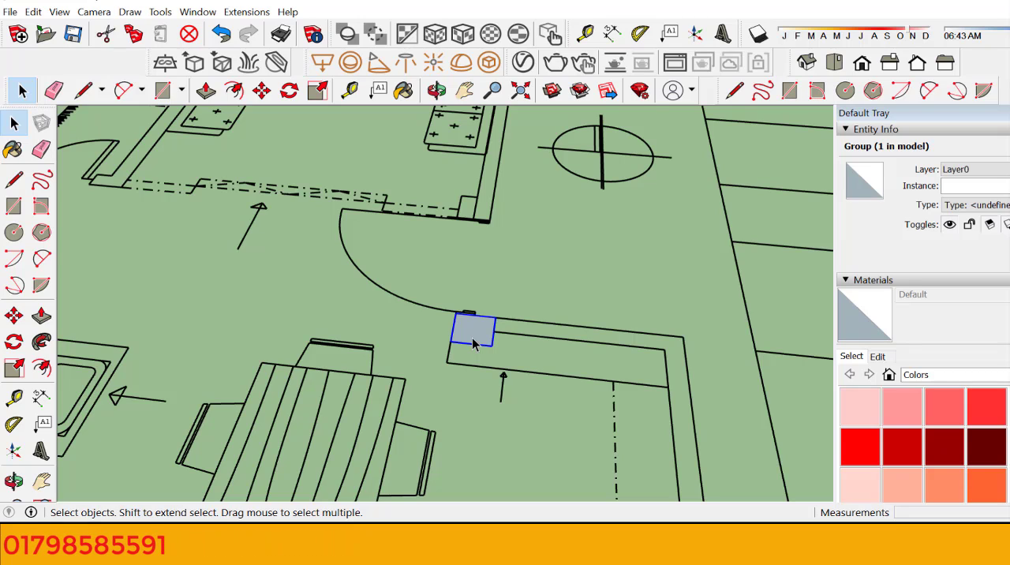
Step: Open the rectangle group, extrude its face upward 9'6" with Push/Pull and leave group editing
scroll(473, 344, up, 5)
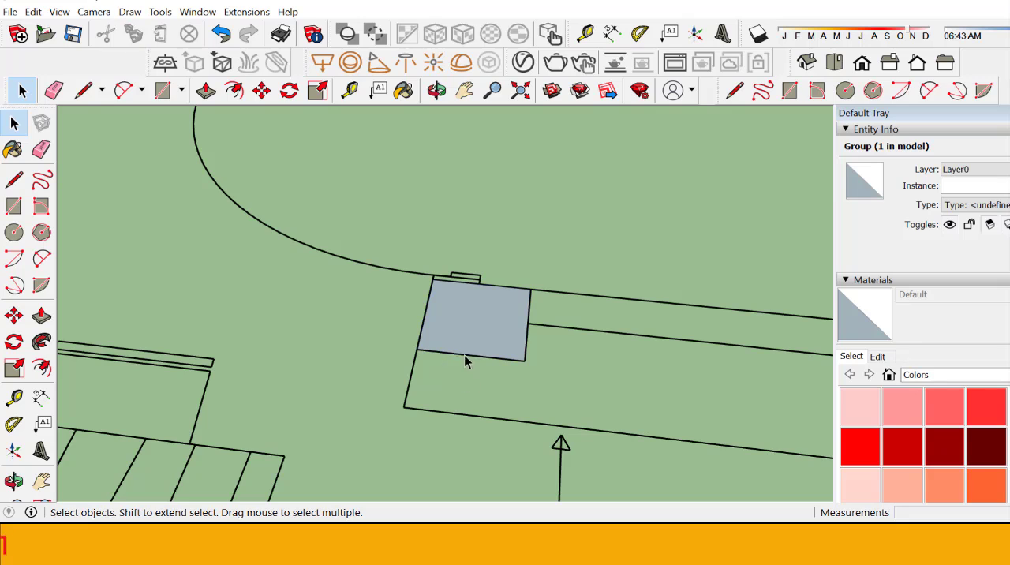
double_click(463, 344)
click(463, 344)
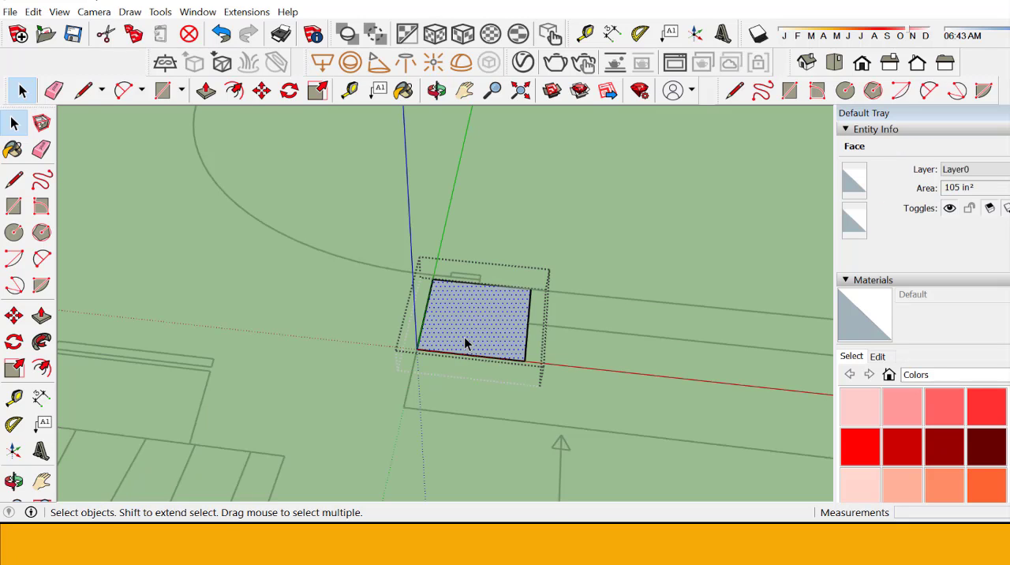
click(39, 317)
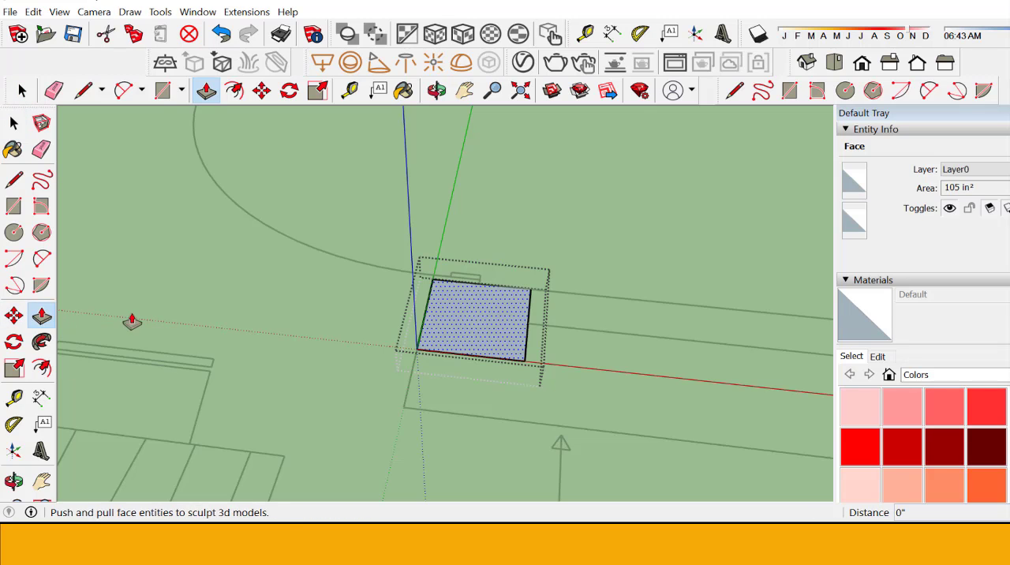
click(492, 340)
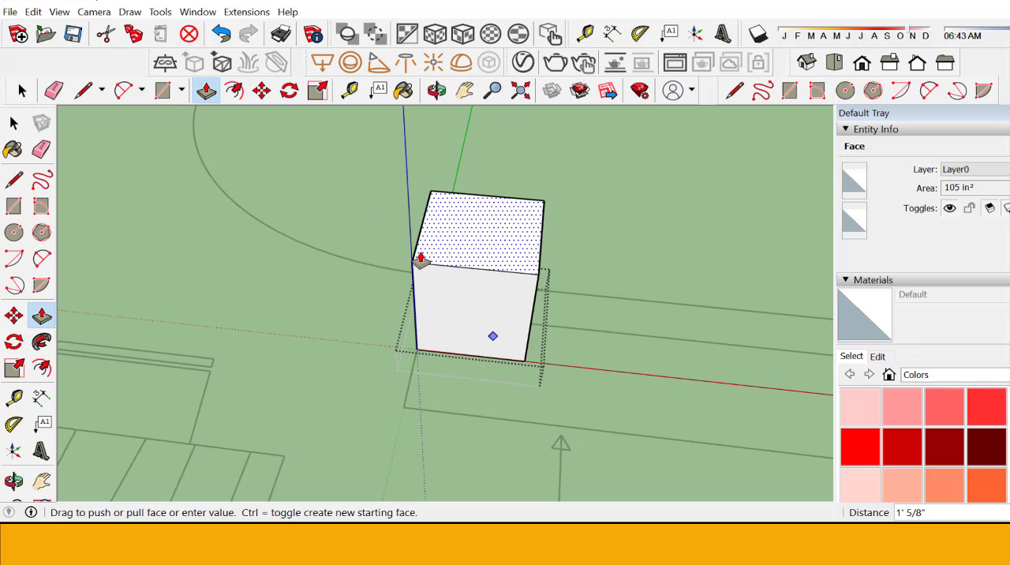
text(9'6\)
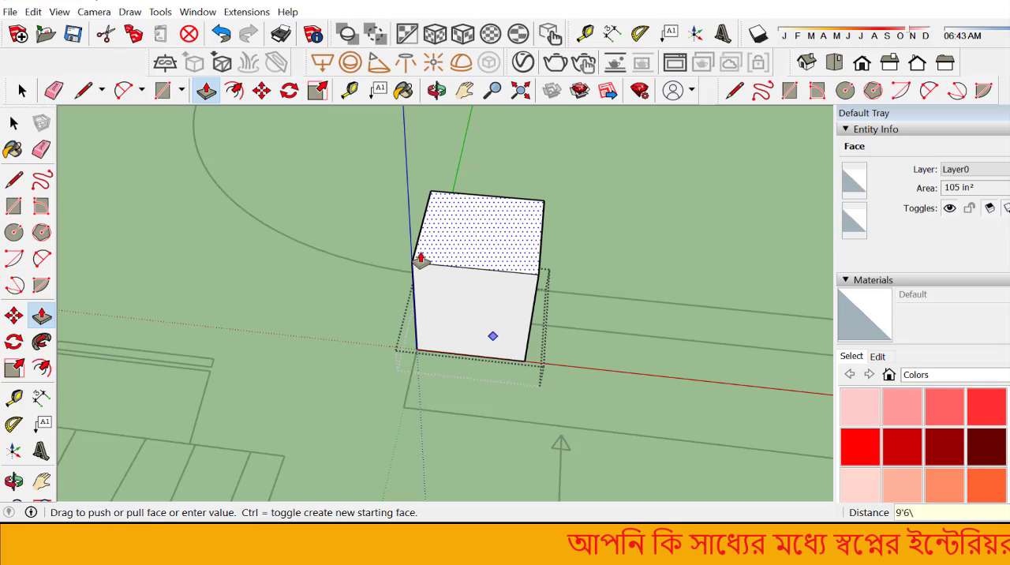
key(Return)
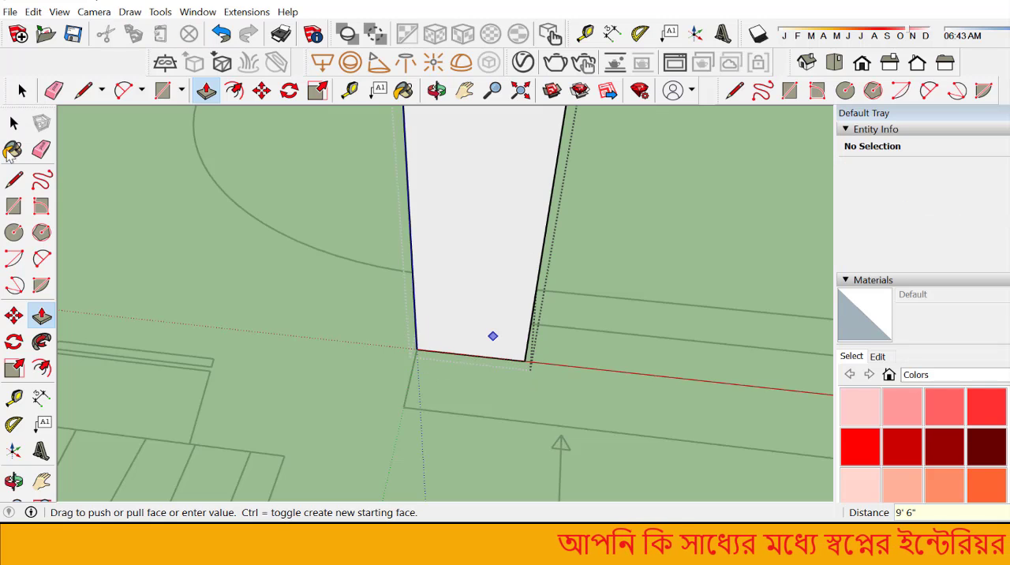
click(13, 123)
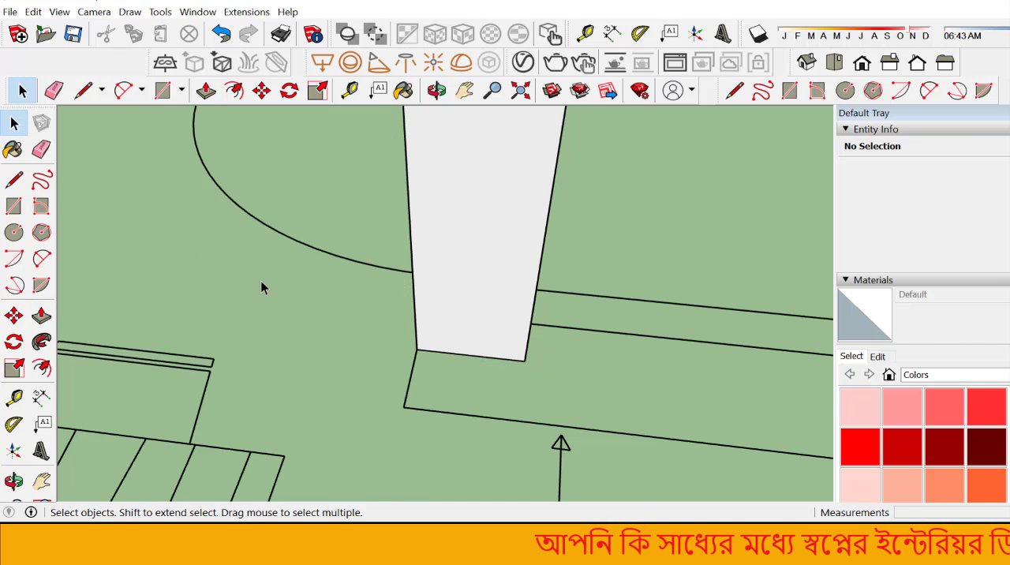
Step: Orbit around the extruded wall column to examine it from several sides against the floor plan
scroll(262, 288, down, 10)
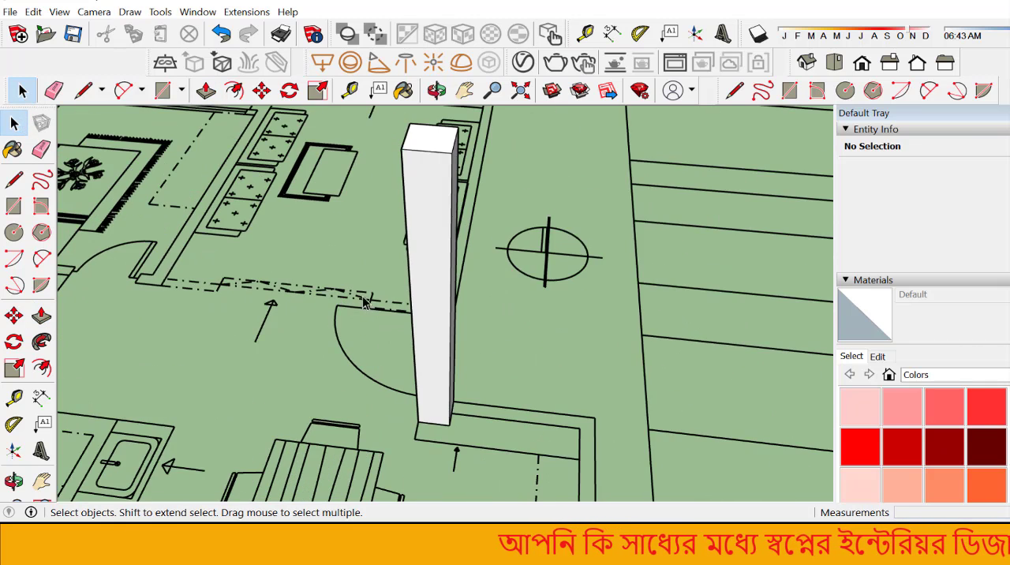
scroll(490, 376, up, 2)
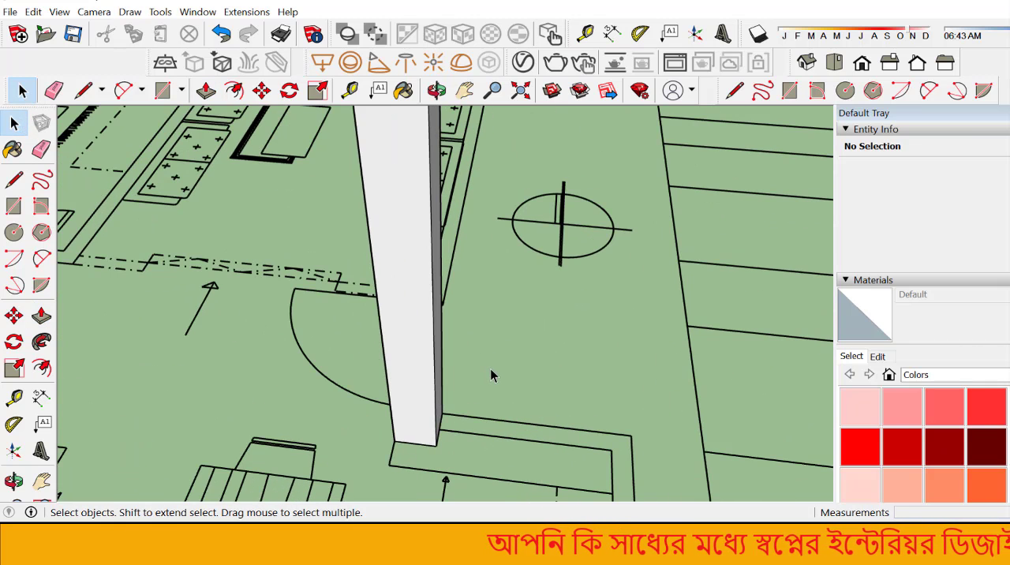
click(437, 90)
drag(500, 302, 512, 419)
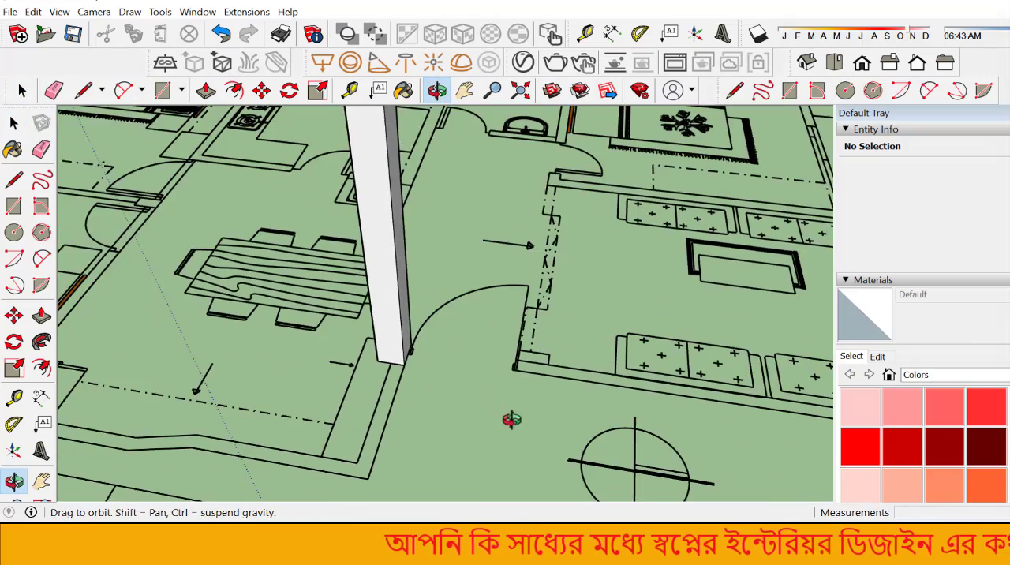
drag(354, 376, 727, 432)
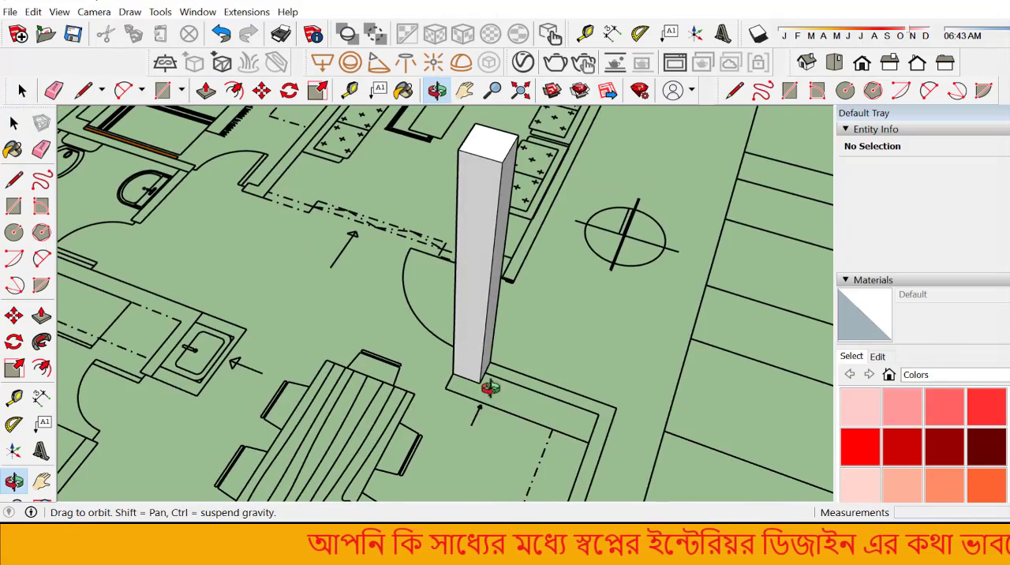
scroll(490, 388, up, 2)
drag(525, 381, 962, 413)
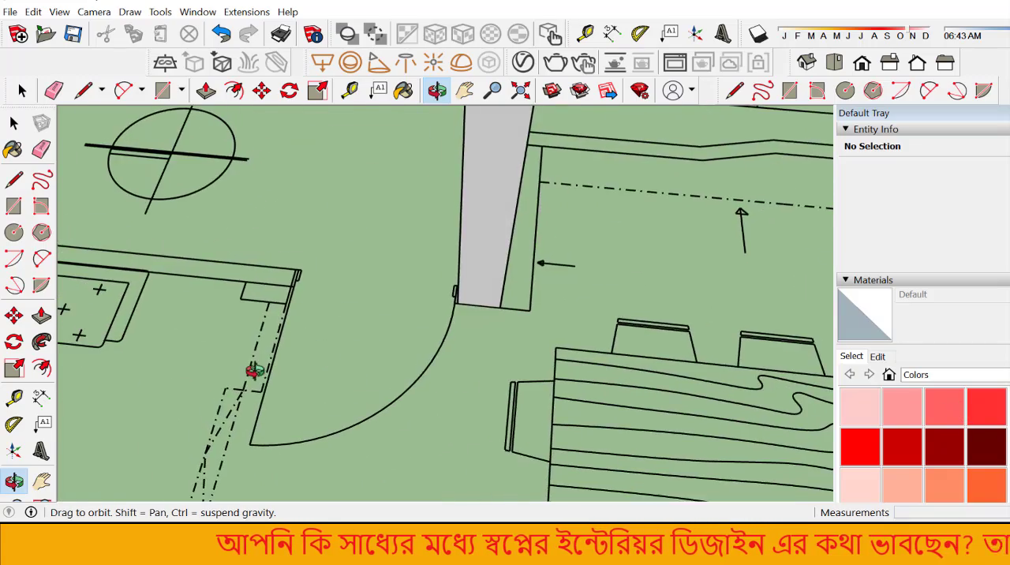
scroll(255, 371, down, 3)
drag(337, 402, 845, 367)
scroll(633, 391, down, 2)
scroll(442, 466, up, 3)
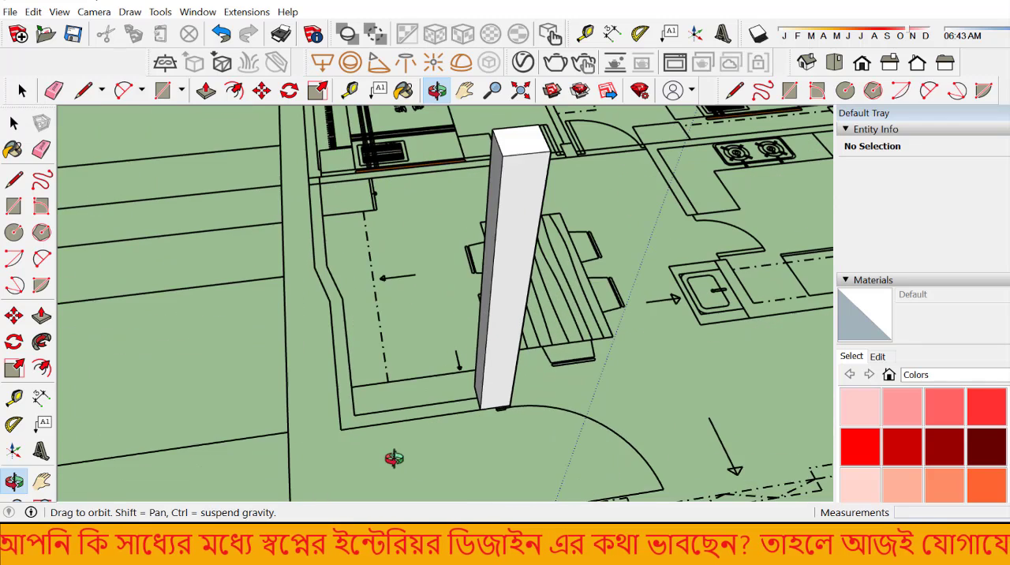
drag(572, 448, 706, 466)
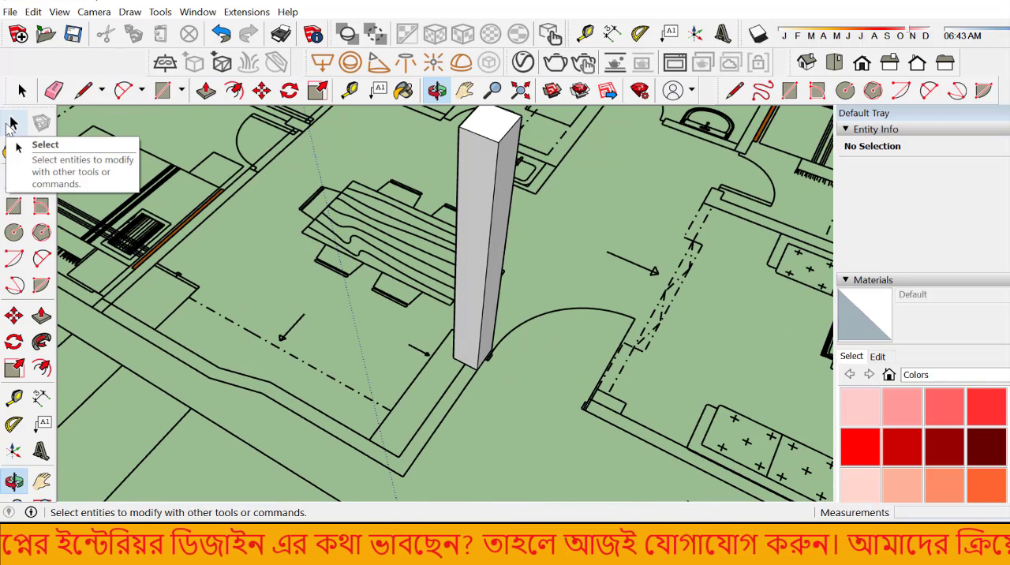
Step: Copy the column group with Move from its bottom outer corner about 4' along the wall, snapping to the outer wall corner
click(14, 122)
scroll(345, 274, down, 4)
scroll(344, 274, up, 5)
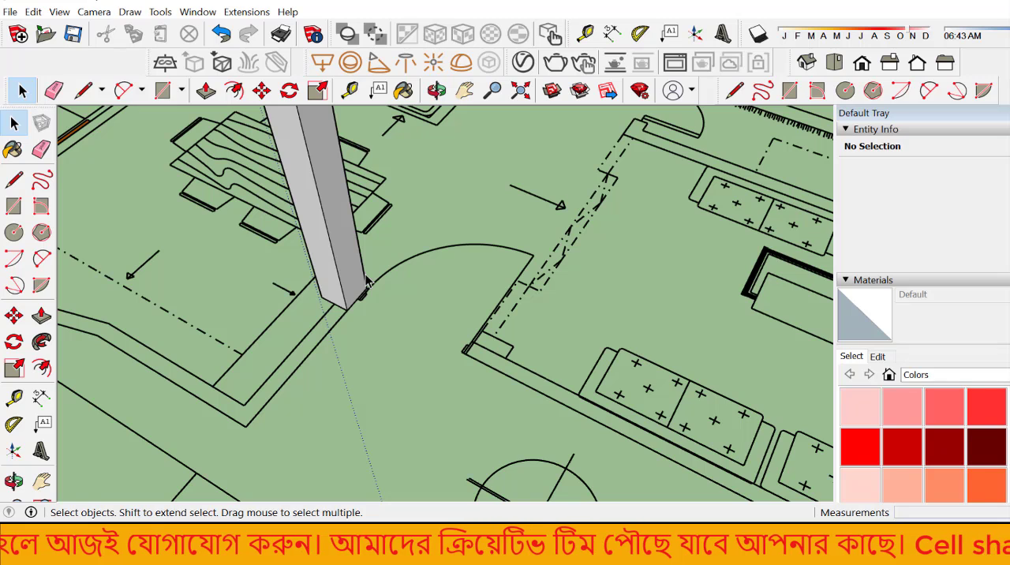
click(348, 275)
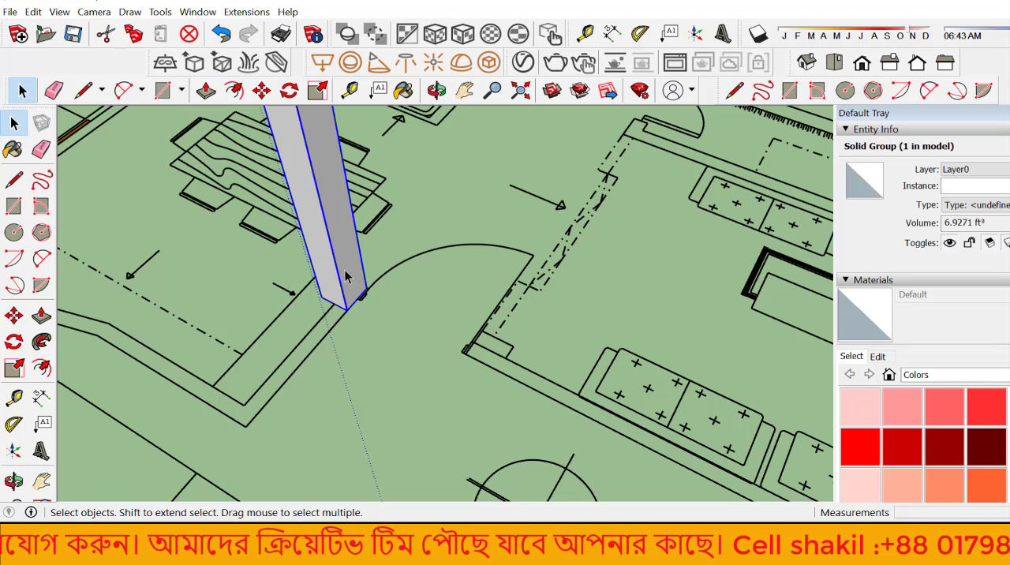
click(14, 317)
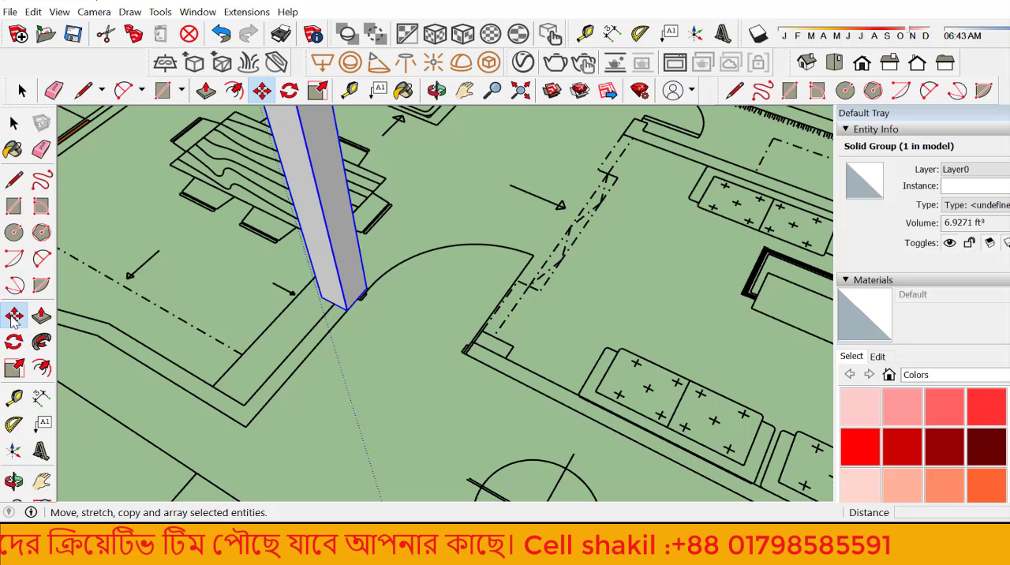
click(355, 308)
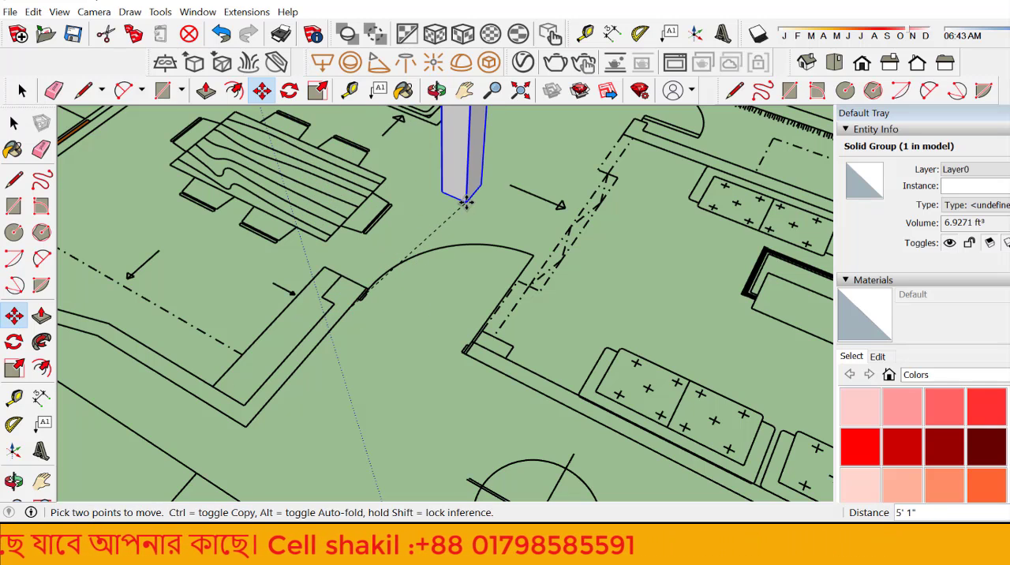
key(ctrl)
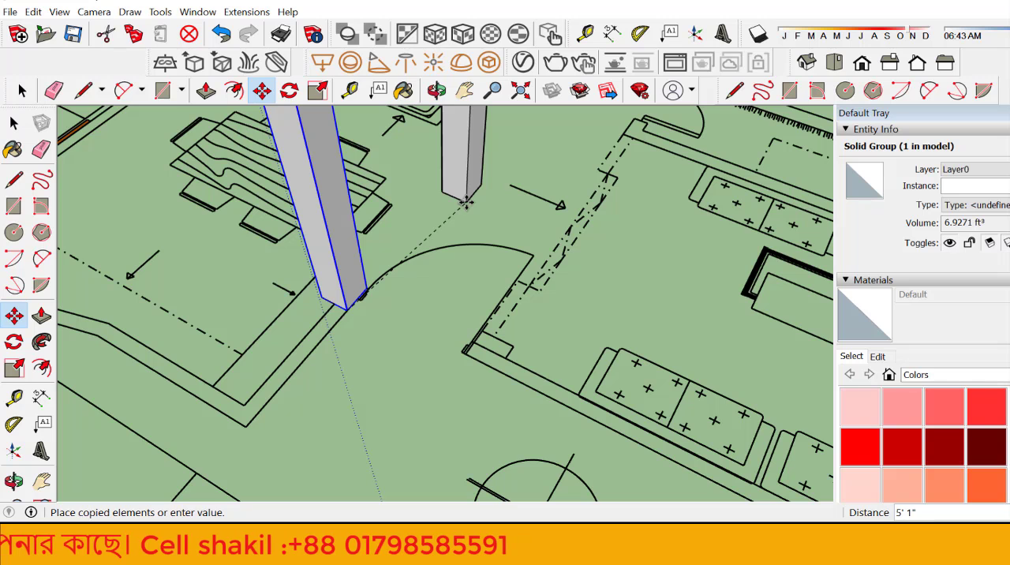
scroll(472, 197, down, 3)
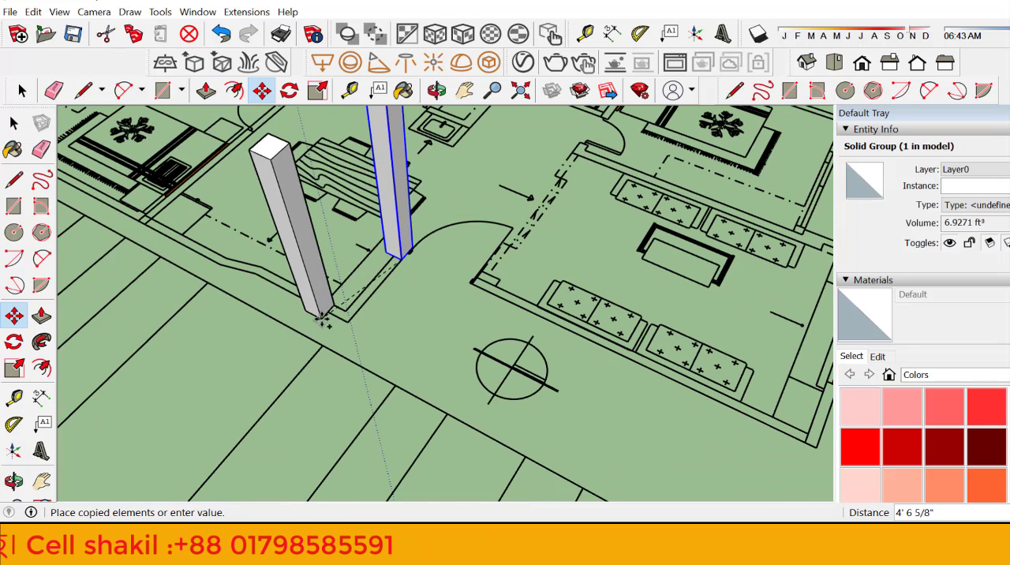
scroll(351, 328, up, 3)
scroll(354, 329, up, 2)
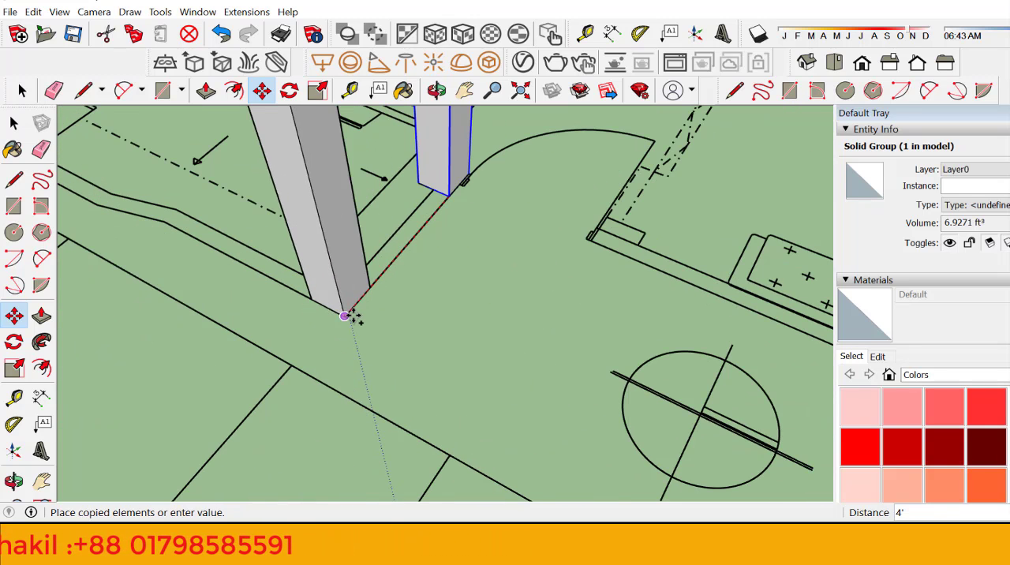
click(346, 315)
Step: Scale the copied corner column group along the green axis to thin it to the thickness of the wall in the plan
scroll(419, 353, down, 3)
scroll(368, 318, up, 4)
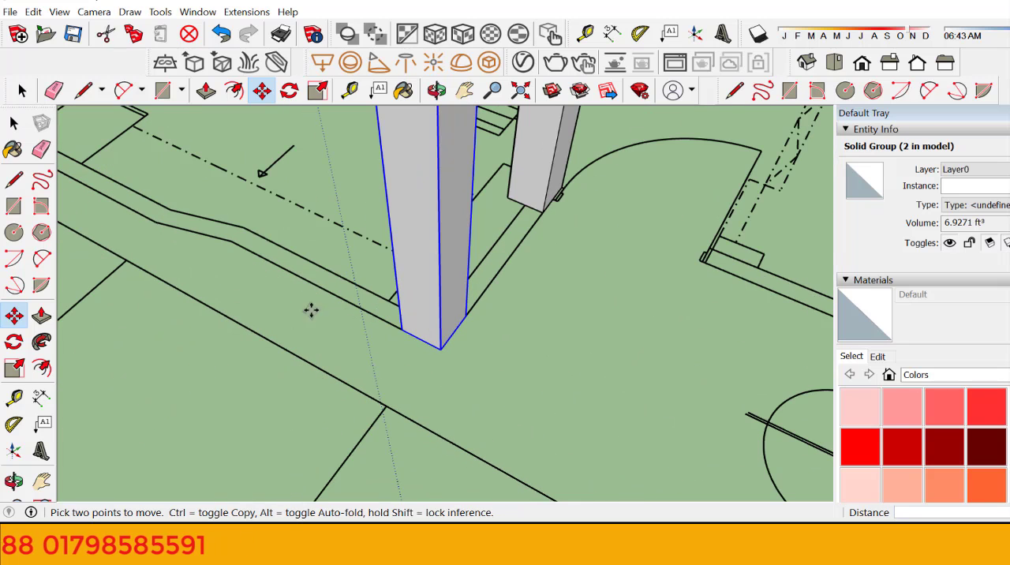
click(40, 345)
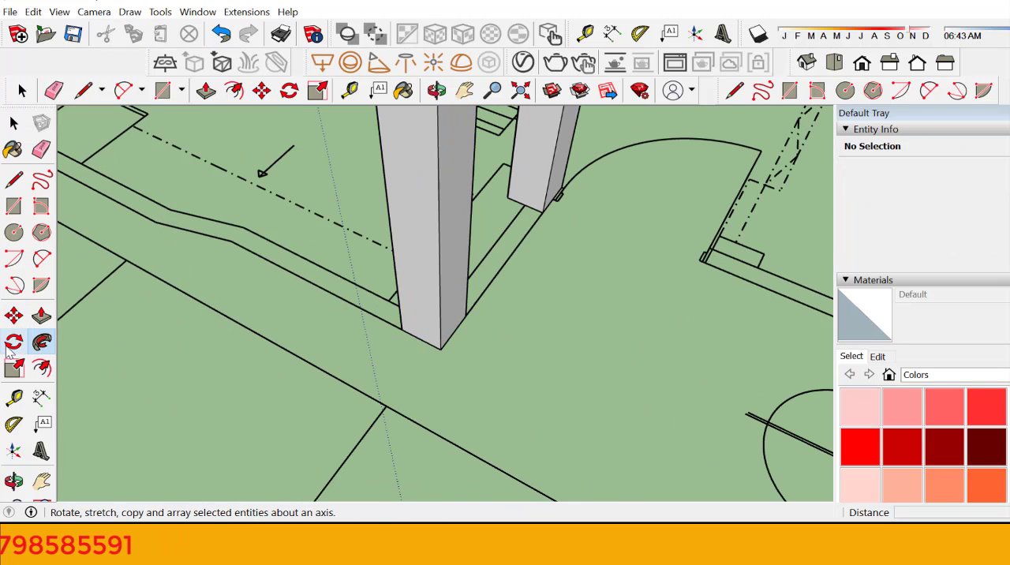
click(15, 367)
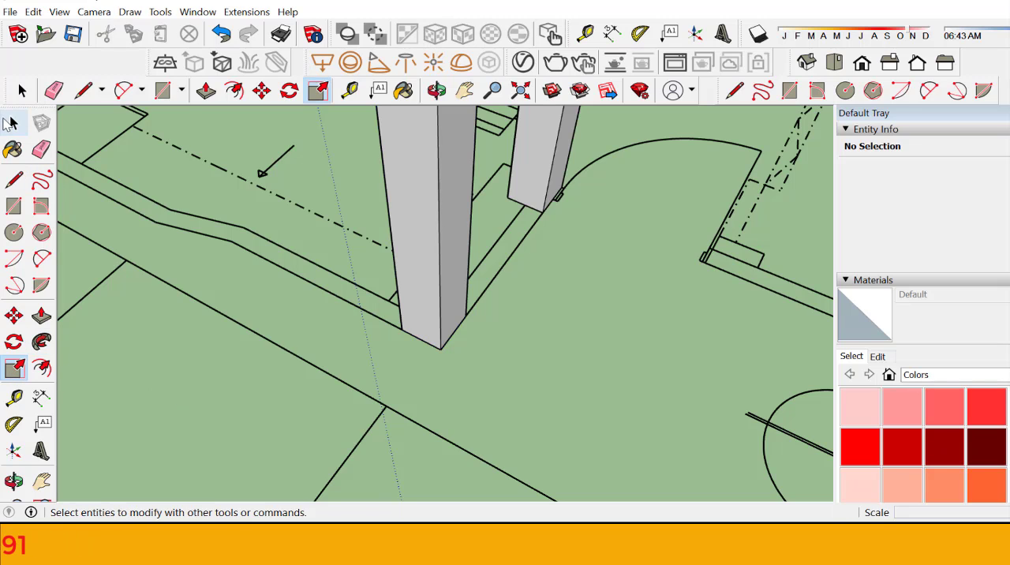
click(13, 124)
click(391, 154)
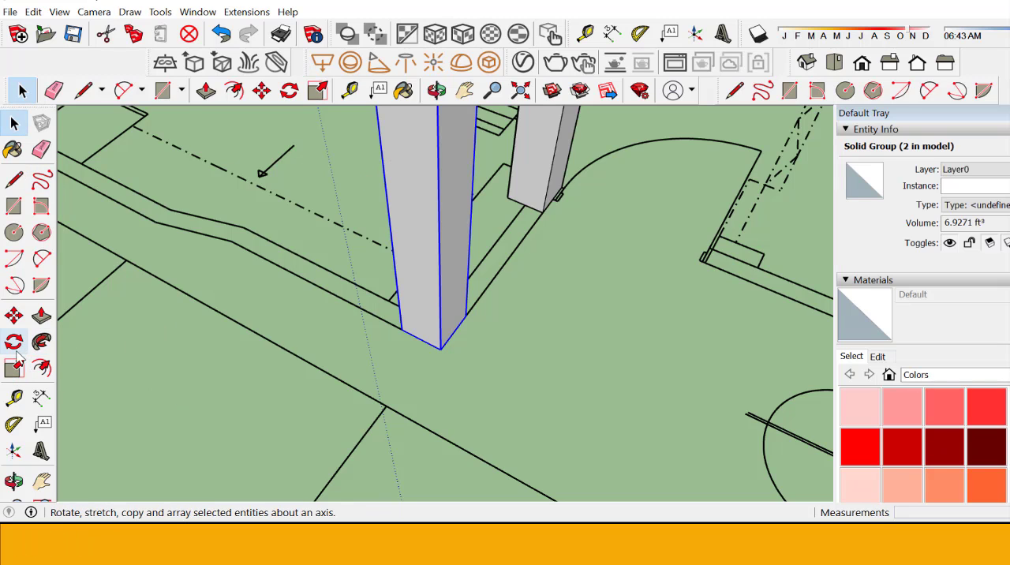
click(14, 369)
scroll(372, 390, down, 3)
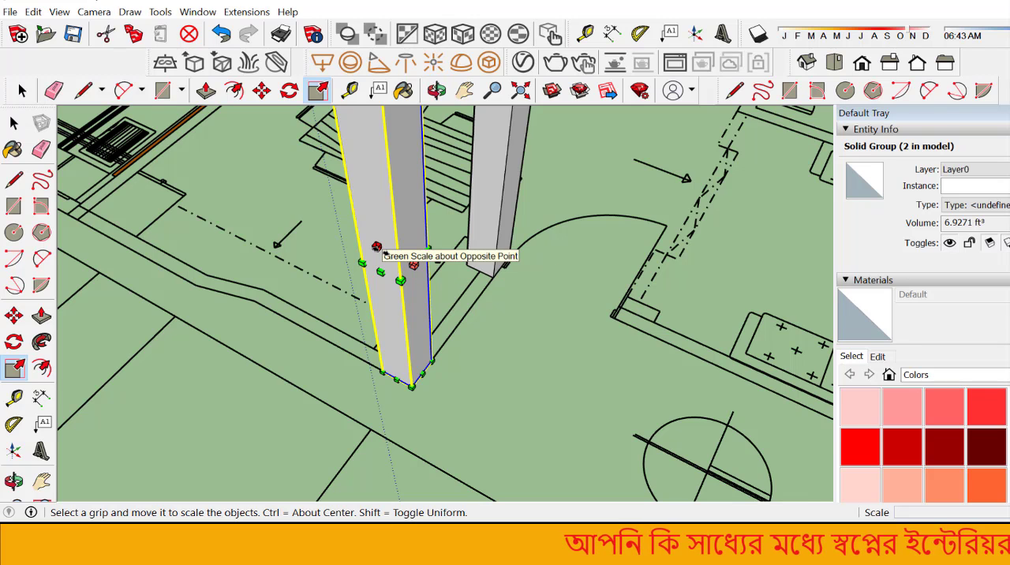
click(379, 249)
scroll(493, 269, up, 1)
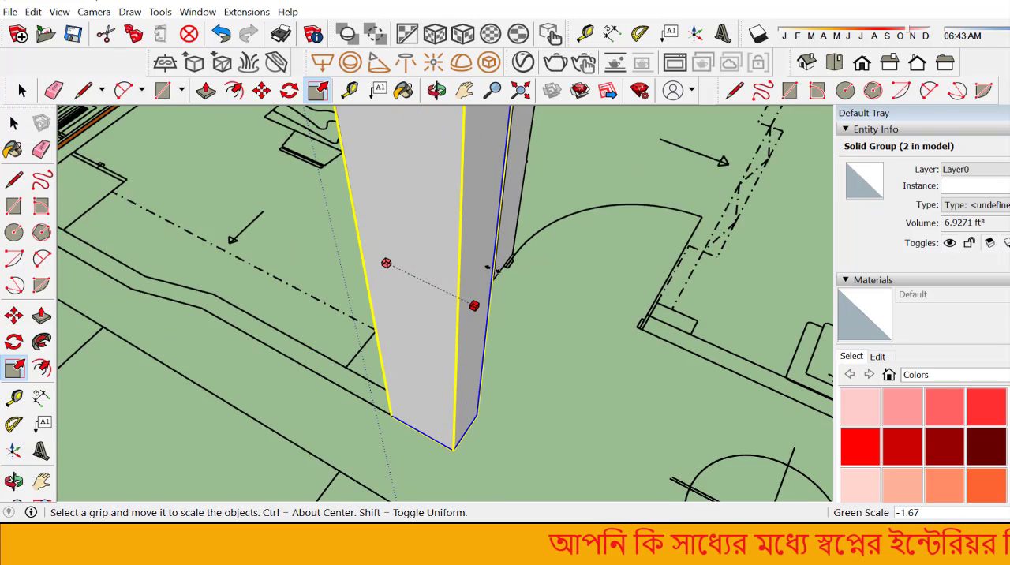
scroll(491, 269, up, 6)
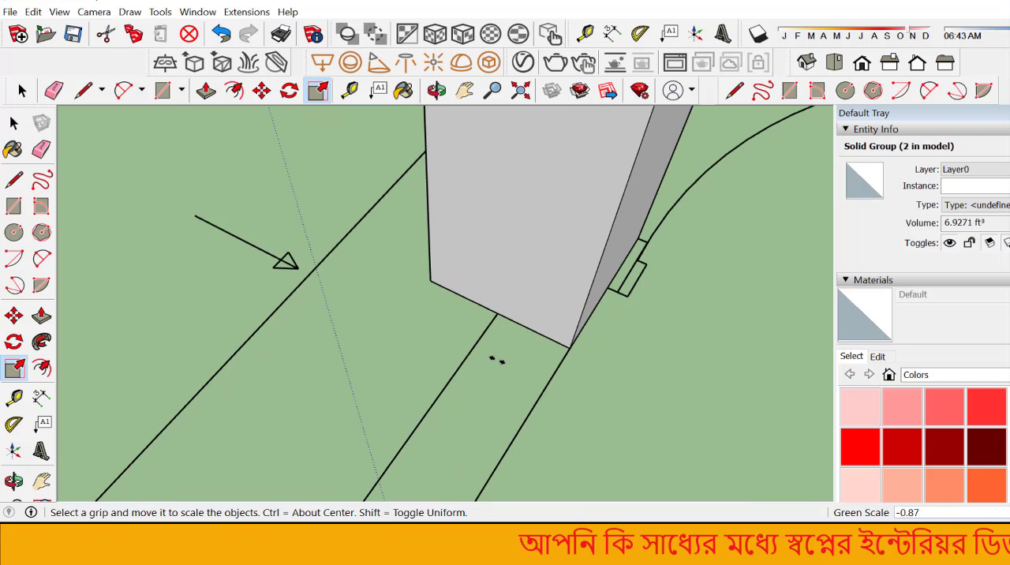
click(463, 354)
scroll(474, 318, down, 3)
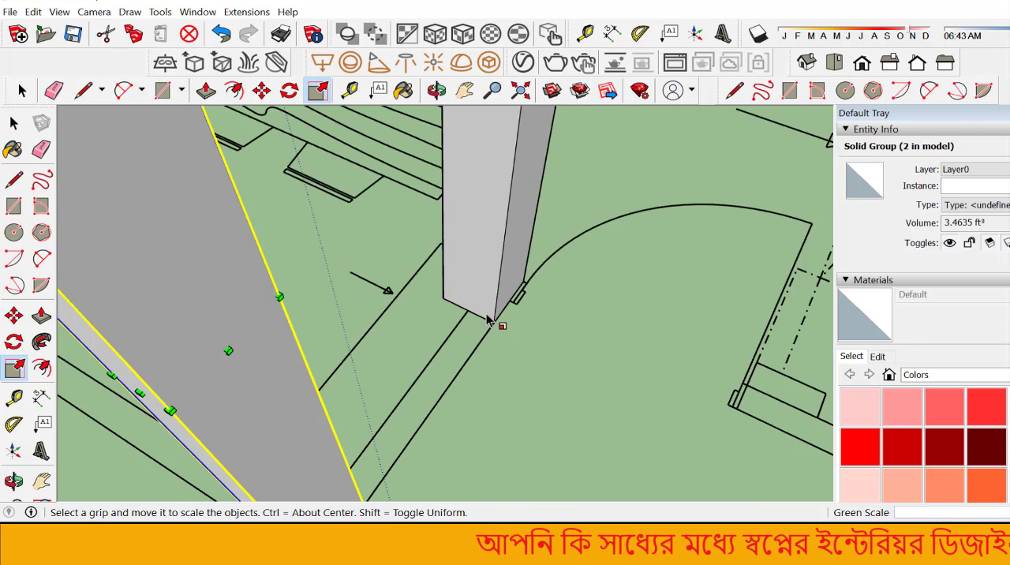
scroll(488, 319, down, 2)
Step: Scale the thinned corner column by about 4.57 along the red axis so it spans the wall up to the original column
click(437, 90)
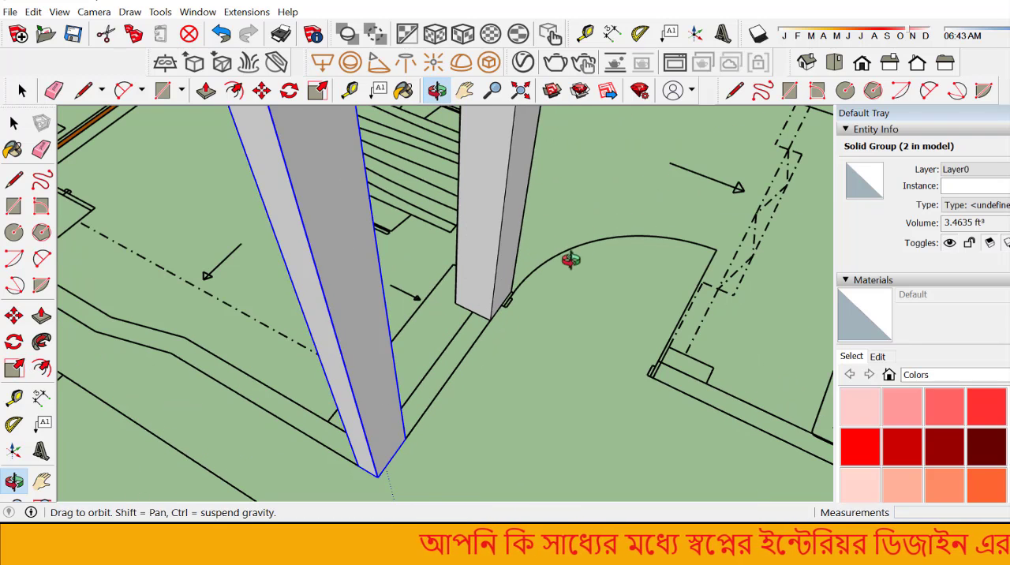
drag(568, 261, 357, 204)
scroll(339, 212, up, 2)
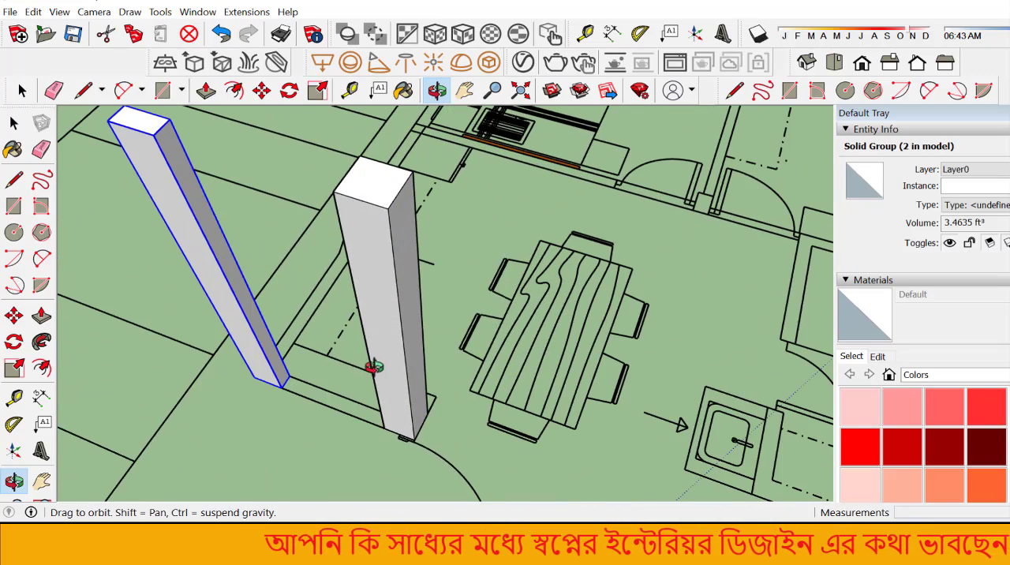
click(14, 368)
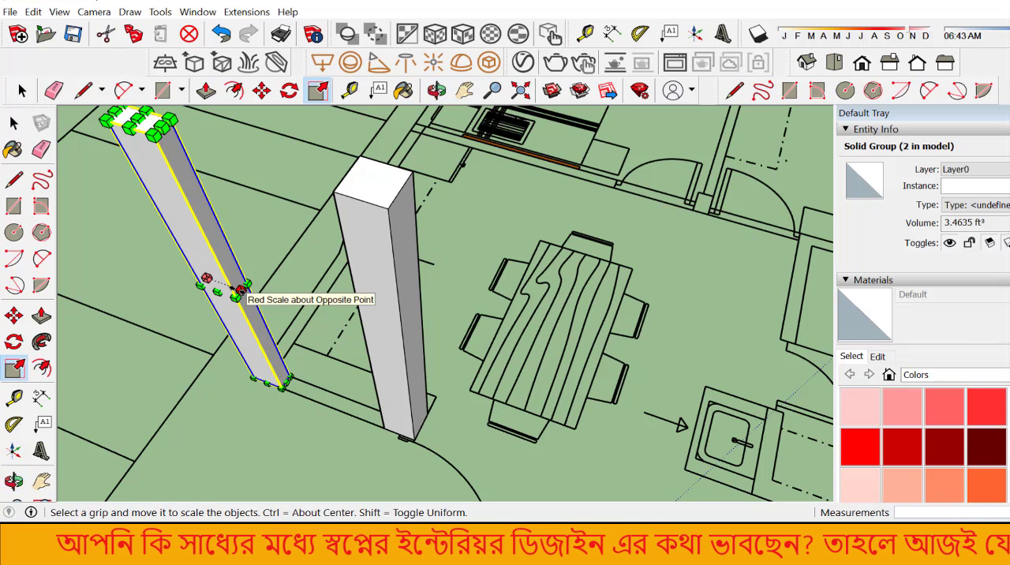
drag(236, 295, 334, 193)
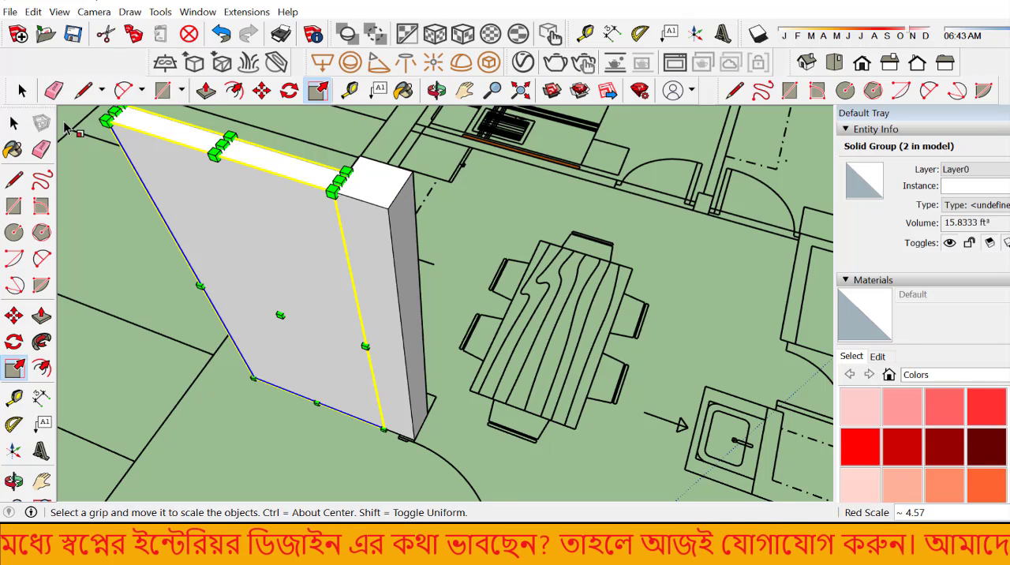
click(22, 90)
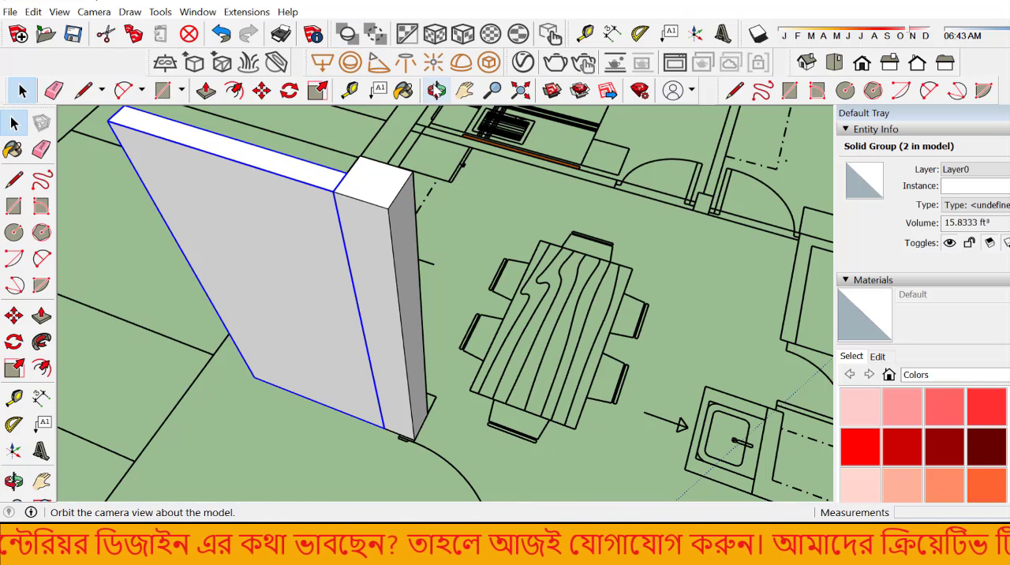
Step: Copy the new wall panel group from its bottom outer corner along the adjoining side wall line toward the wall's bend
click(437, 90)
drag(499, 180, 569, 355)
scroll(573, 351, up, 2)
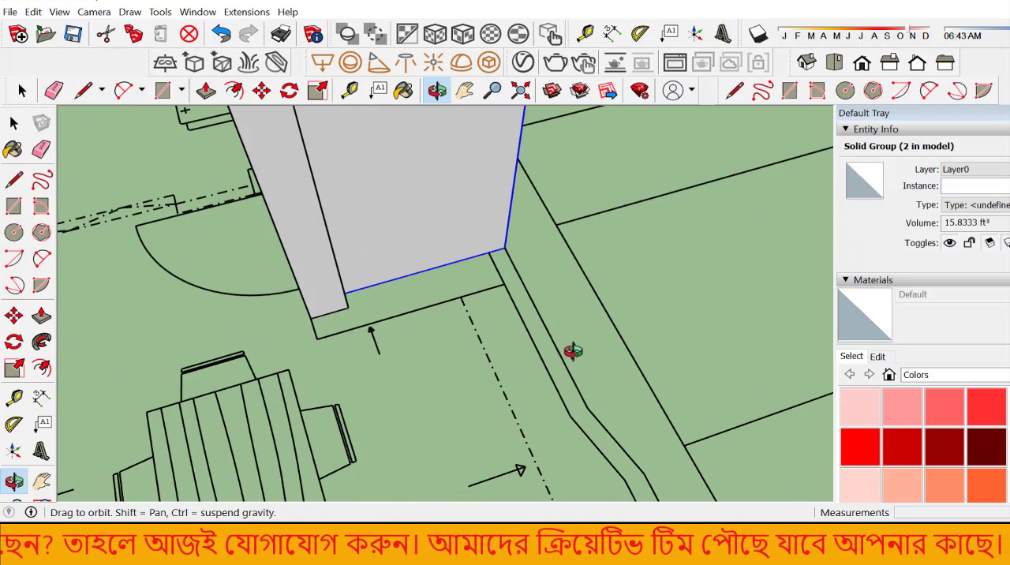
click(15, 316)
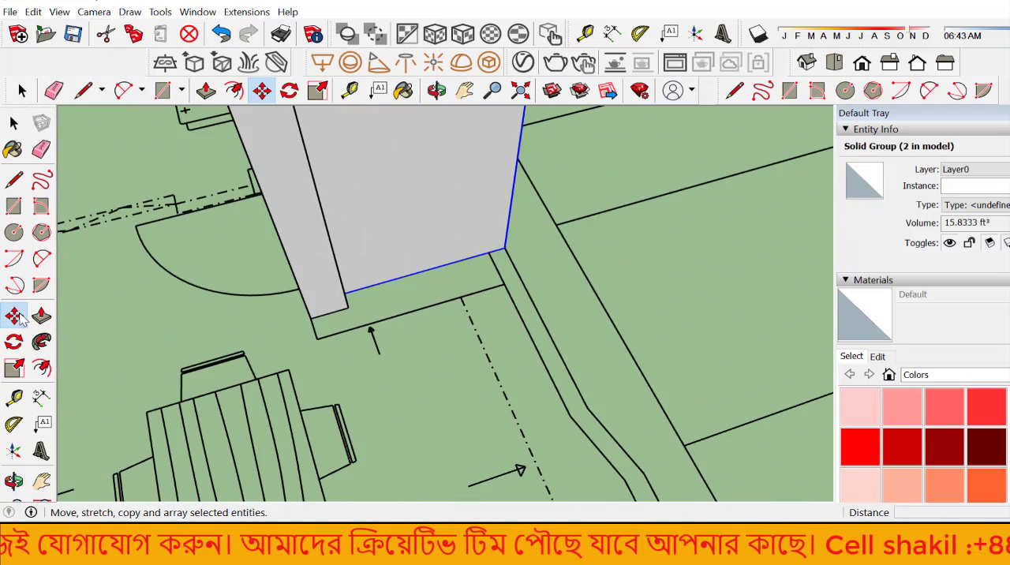
click(501, 249)
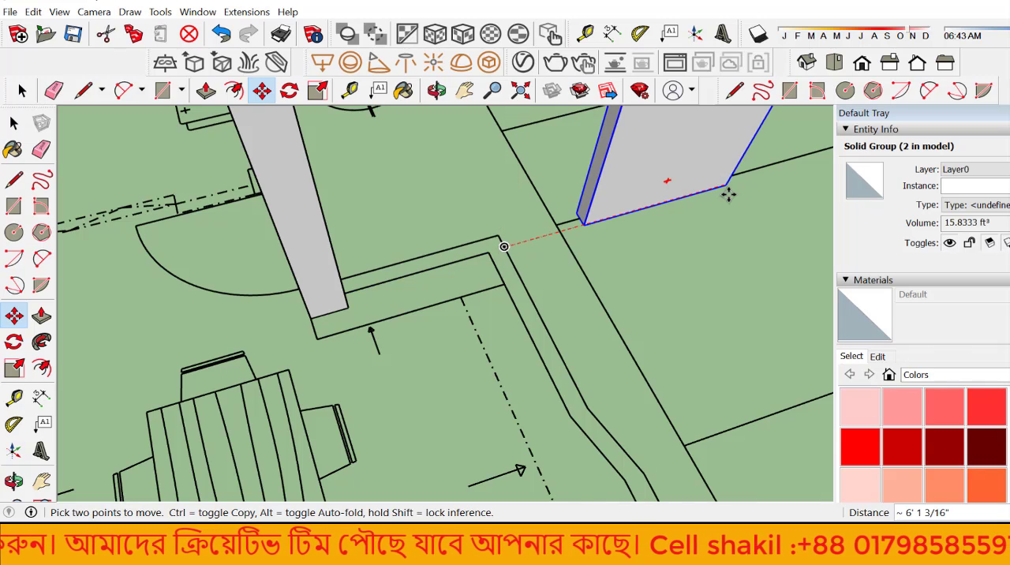
key(ctrl)
scroll(717, 198, down, 2)
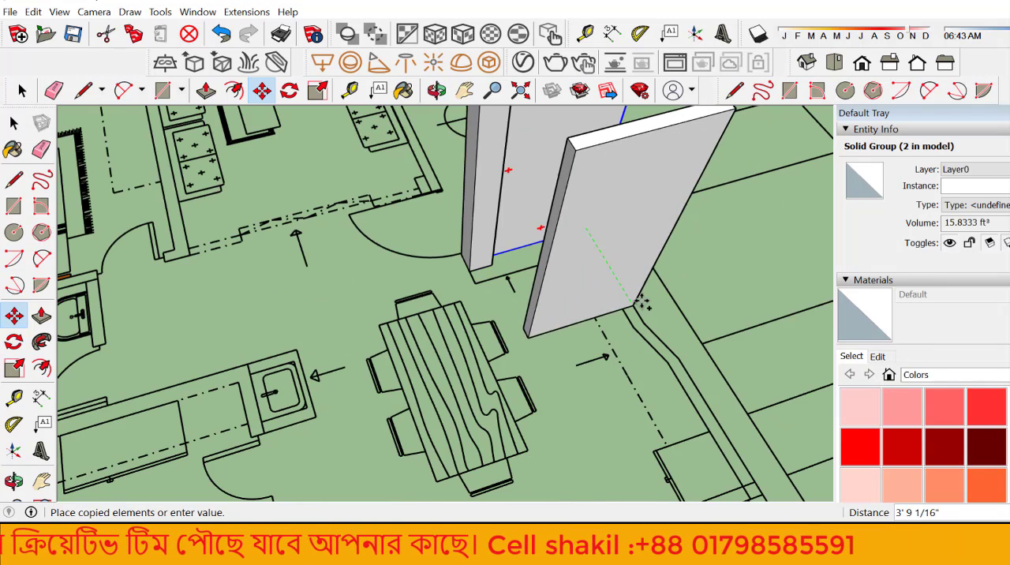
click(644, 329)
scroll(392, 364, down, 1)
scroll(393, 364, down, 1)
scroll(569, 325, up, 2)
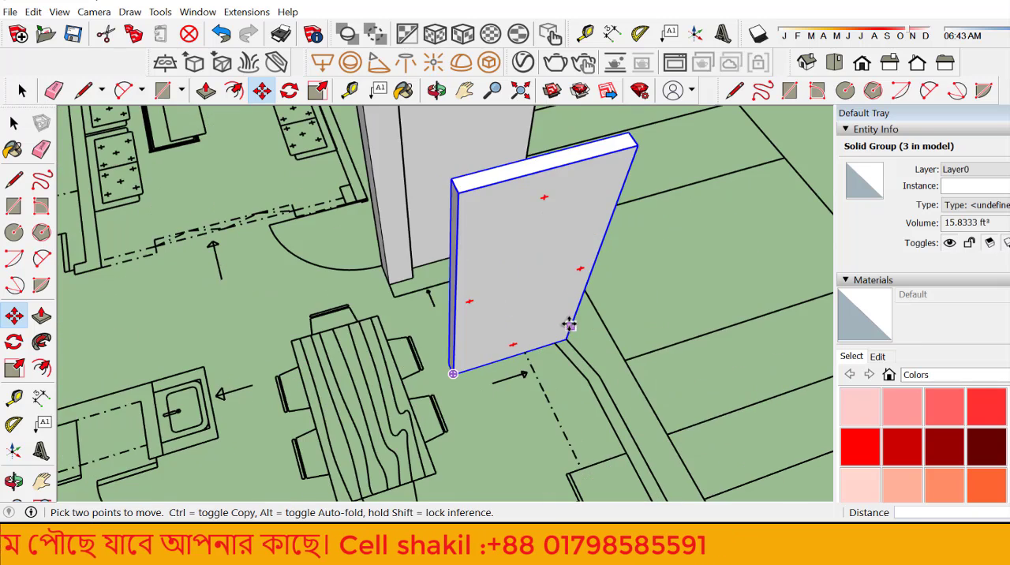
scroll(559, 346, up, 2)
scroll(528, 382, down, 2)
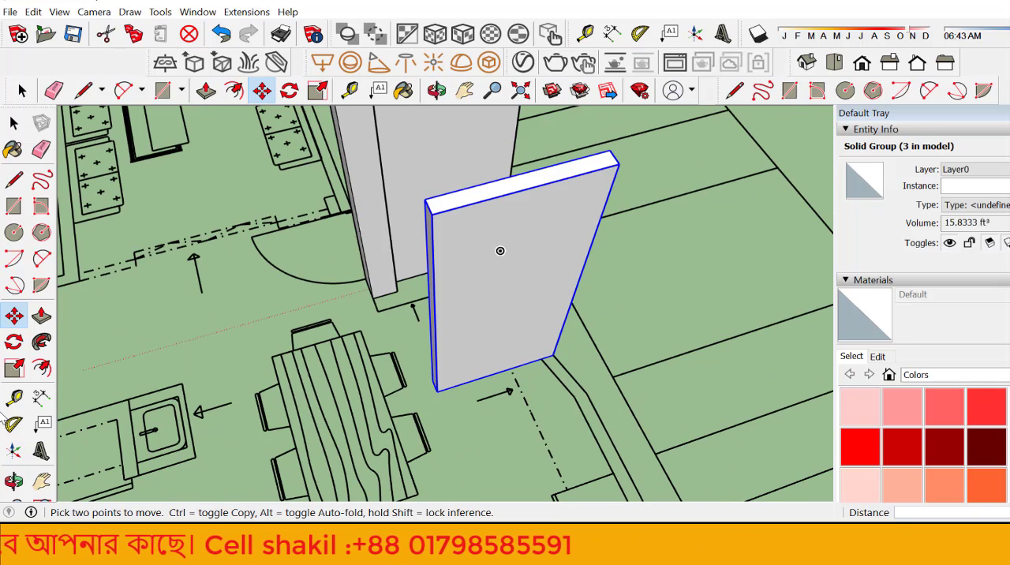
Step: Scale the copied panel by about 0.10 along red and 10.95 along green to form the side wall, and deselect it
click(13, 368)
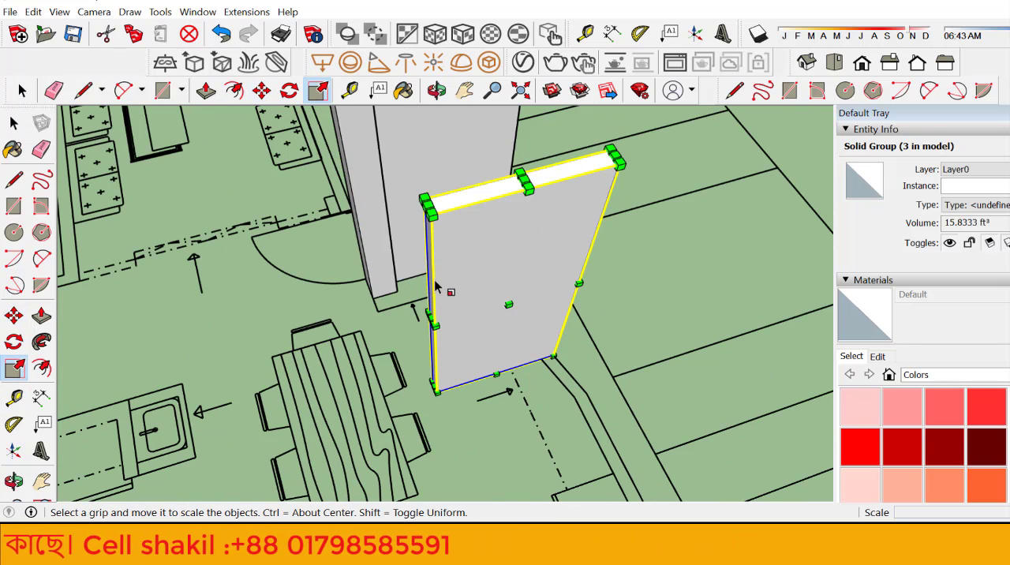
scroll(423, 342, up, 2)
drag(427, 324, 591, 275)
drag(628, 403, 576, 354)
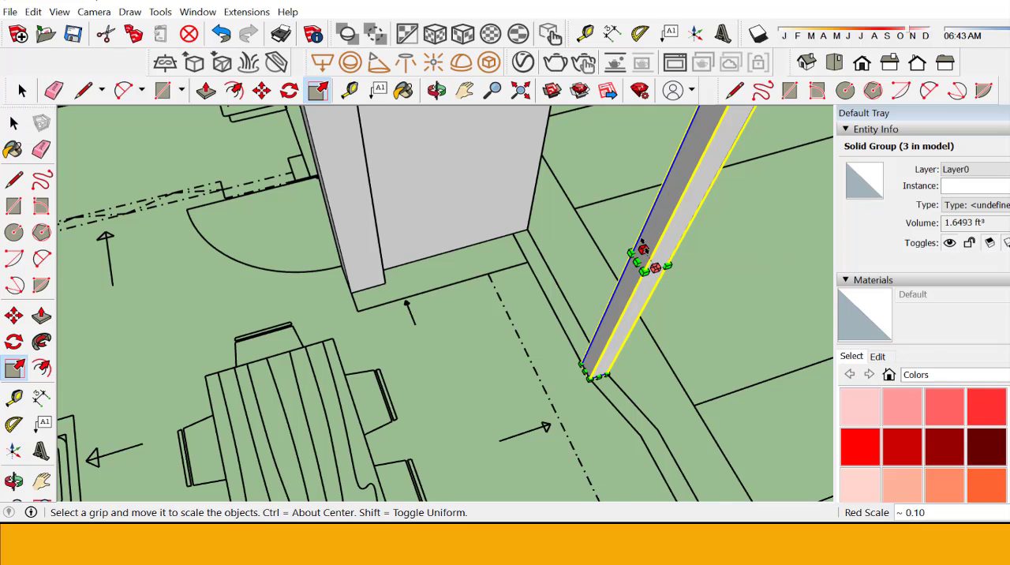
drag(642, 249, 461, 195)
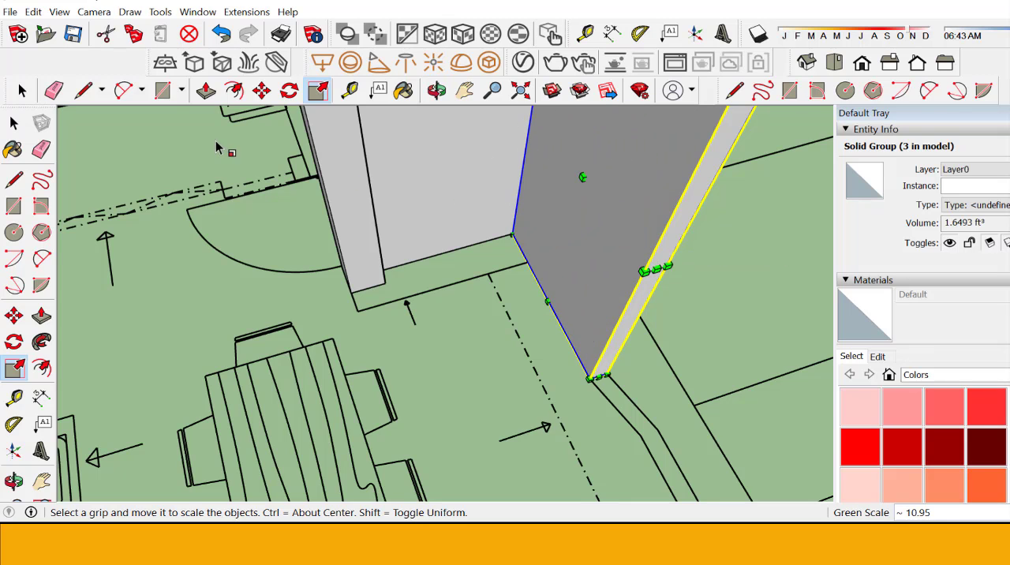
click(14, 123)
click(225, 296)
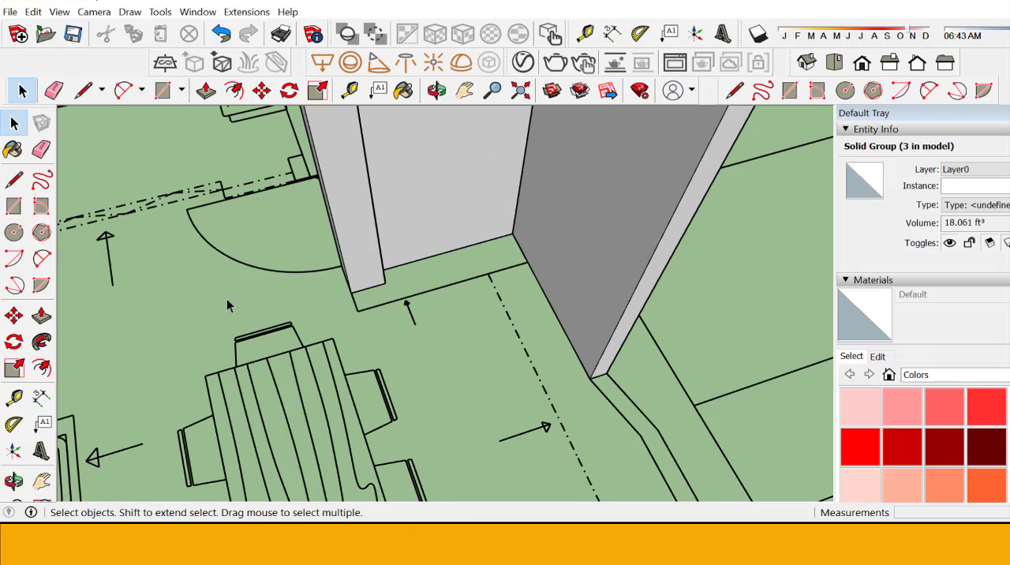
middle_drag(228, 304, 446, 441)
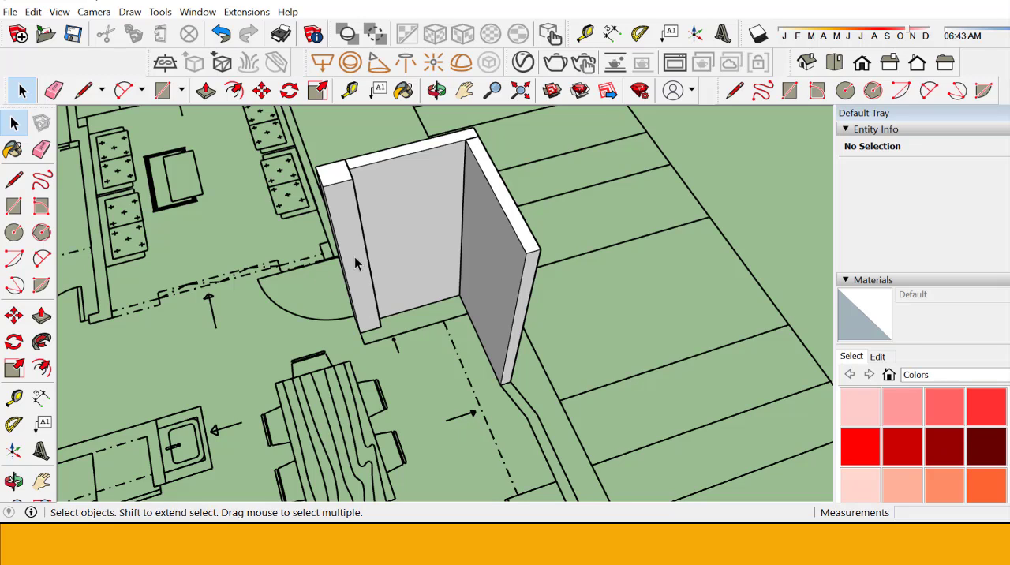
scroll(442, 369, up, 2)
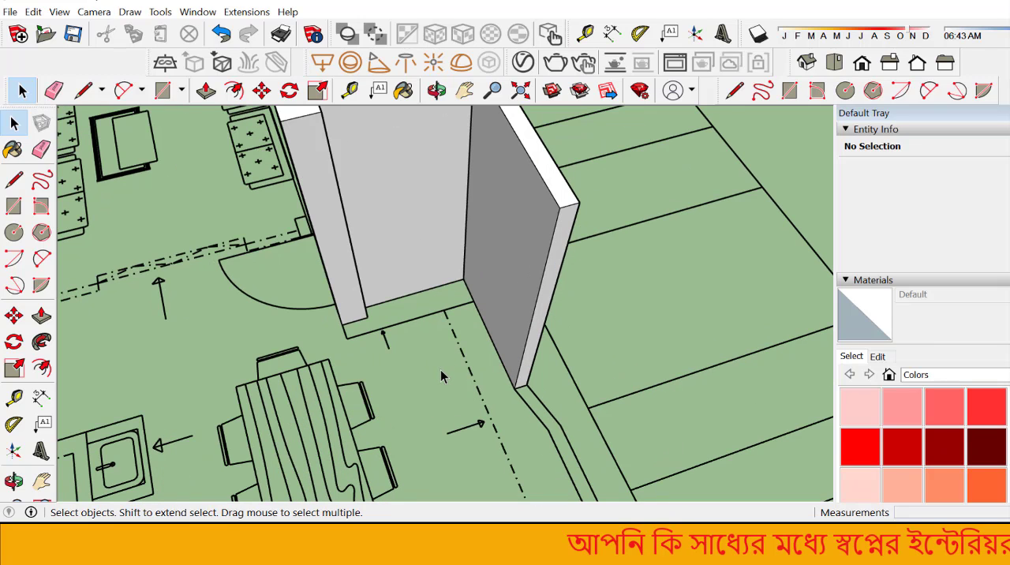
scroll(440, 369, down, 3)
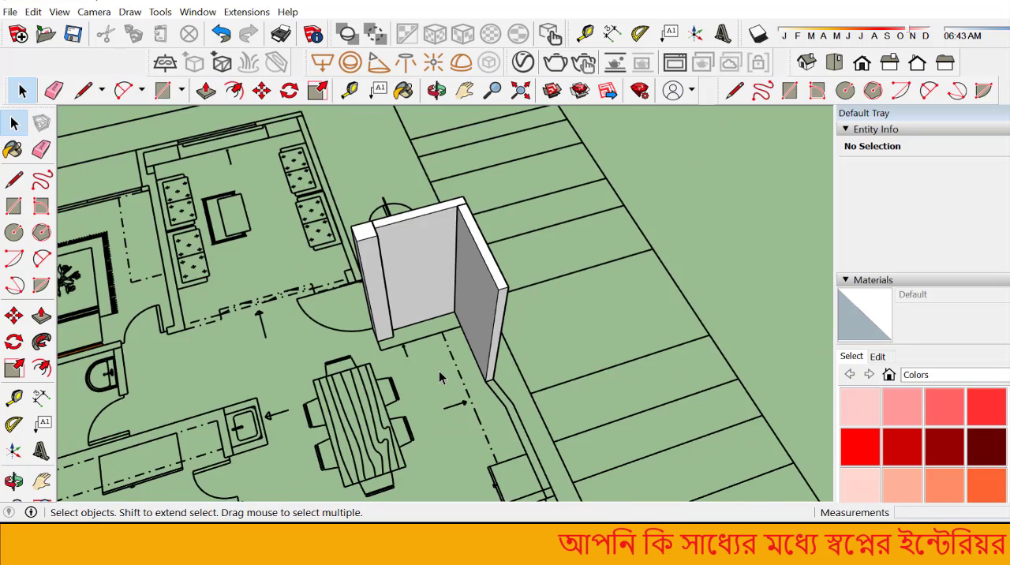
scroll(430, 367, up, 4)
scroll(397, 336, up, 1)
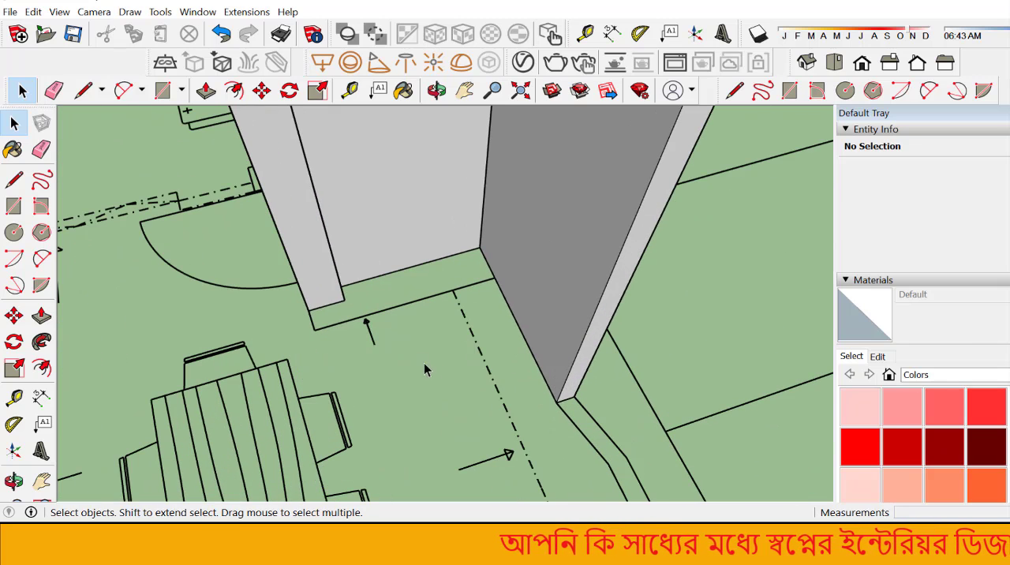
scroll(502, 394, down, 2)
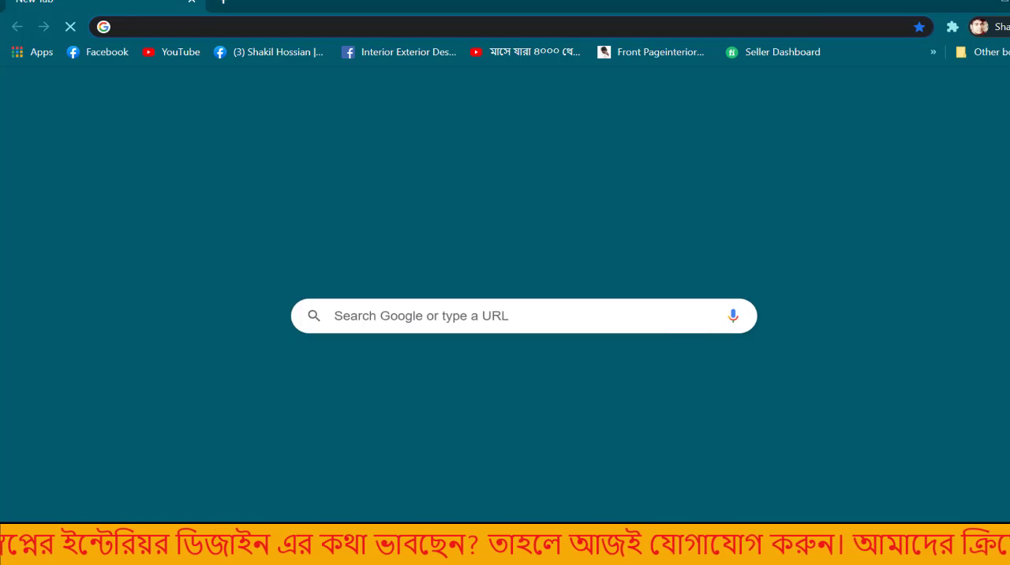
Step: Switch to the Chrome browser and open the SketchUp 3D Warehouse website
text(3d)
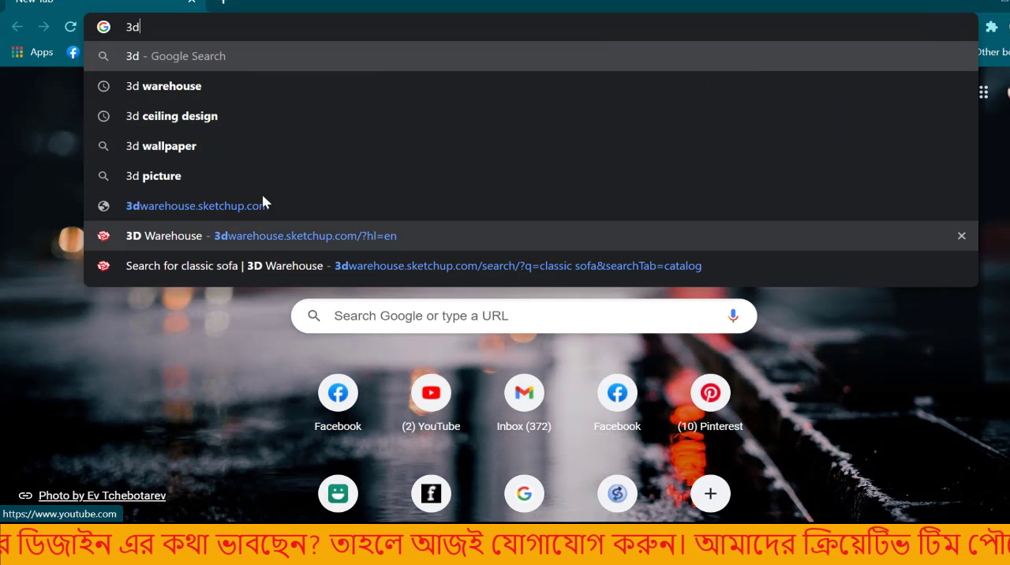
click(192, 86)
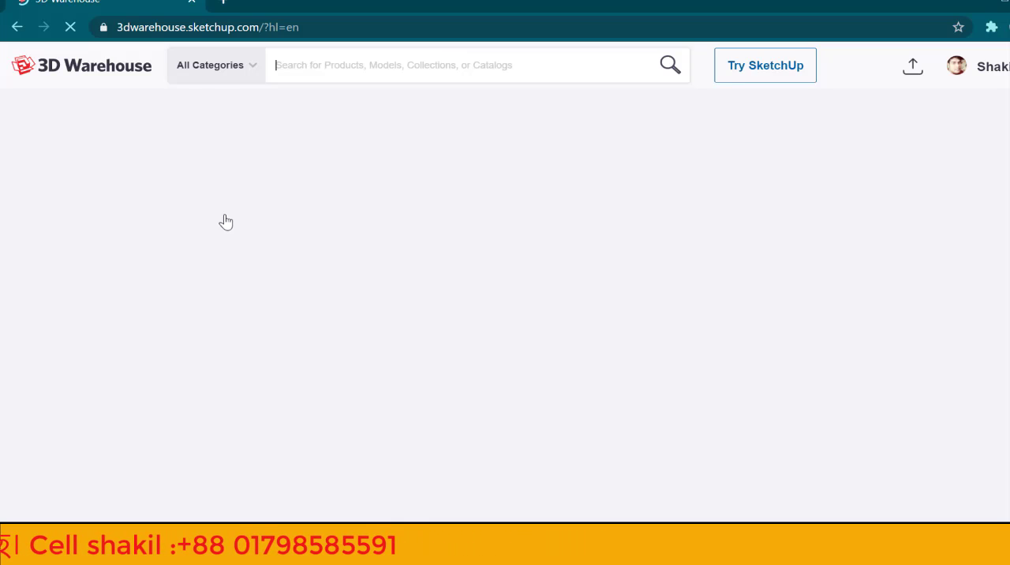
Step: Search 3D Warehouse for "show cabinet"
text(show x)
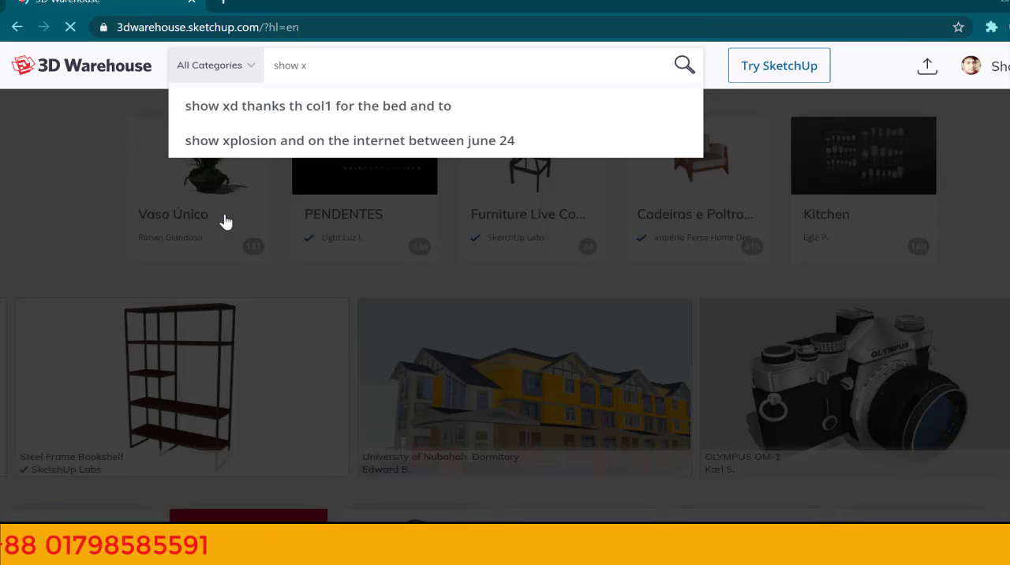
key(BackSpace)
text(ca)
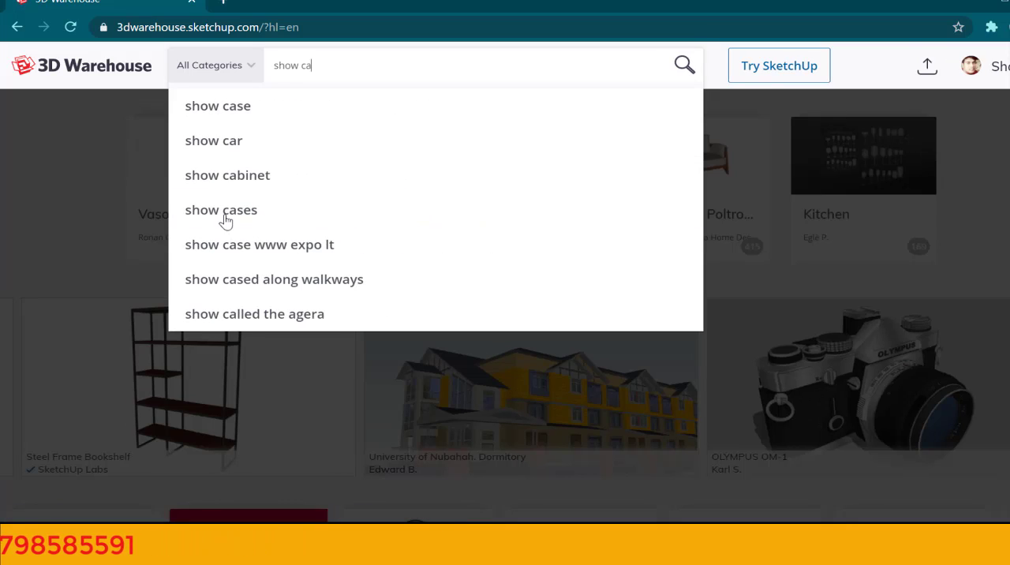
click(239, 176)
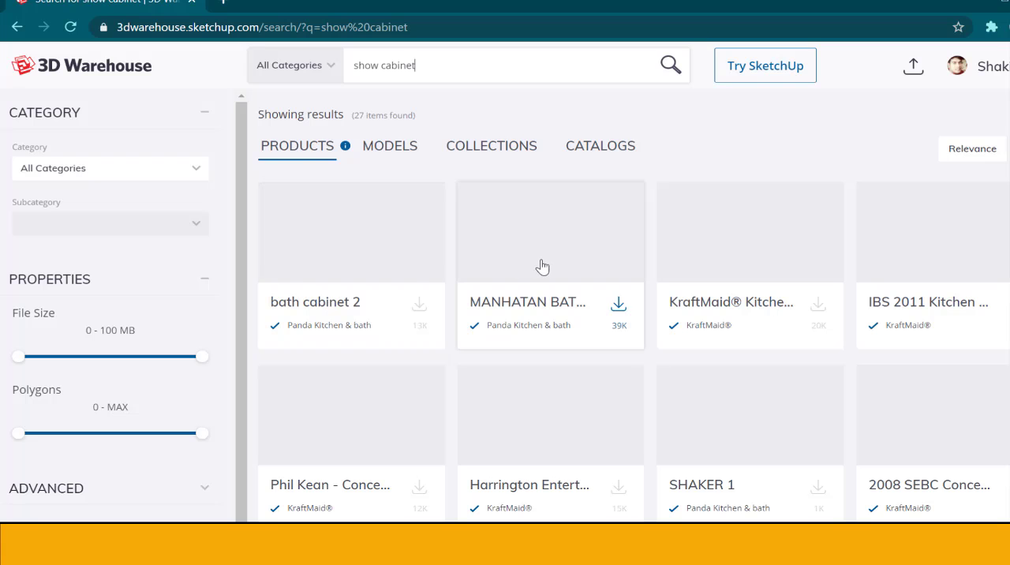
Step: Look through the product results for a cabinet model suited to the room
scroll(718, 274, down, 4)
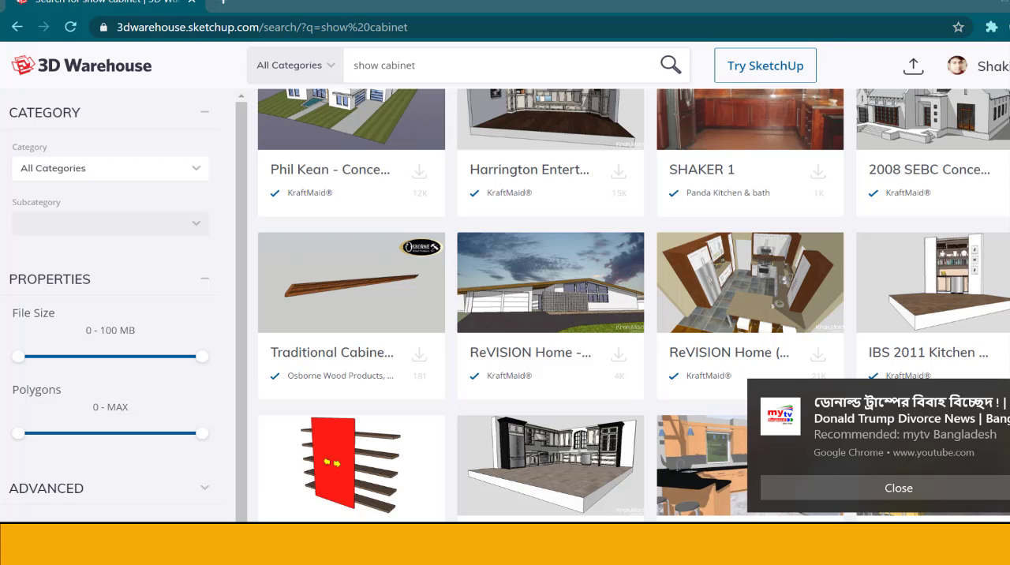
scroll(765, 405, down, 6)
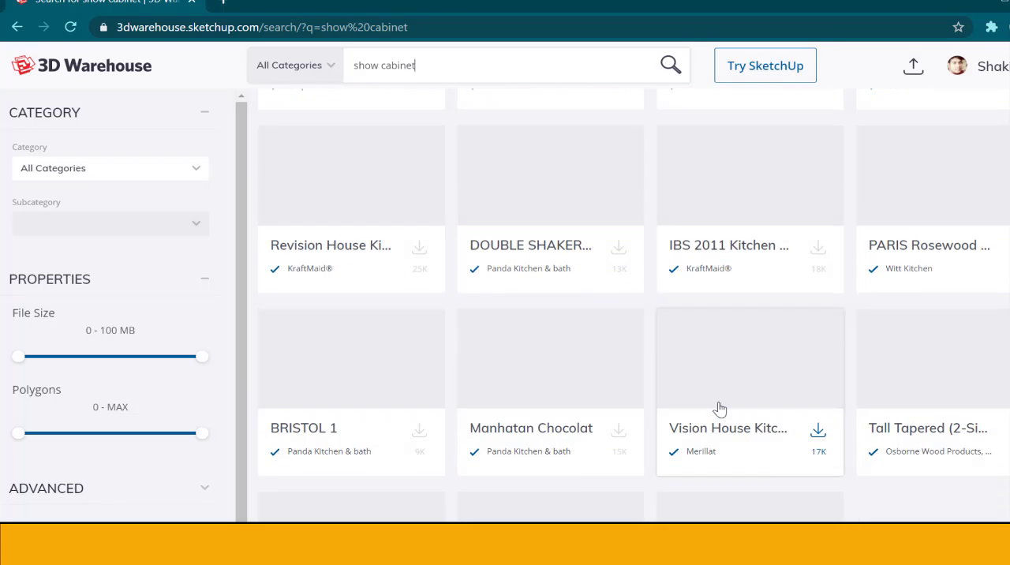
scroll(720, 408, up, 7)
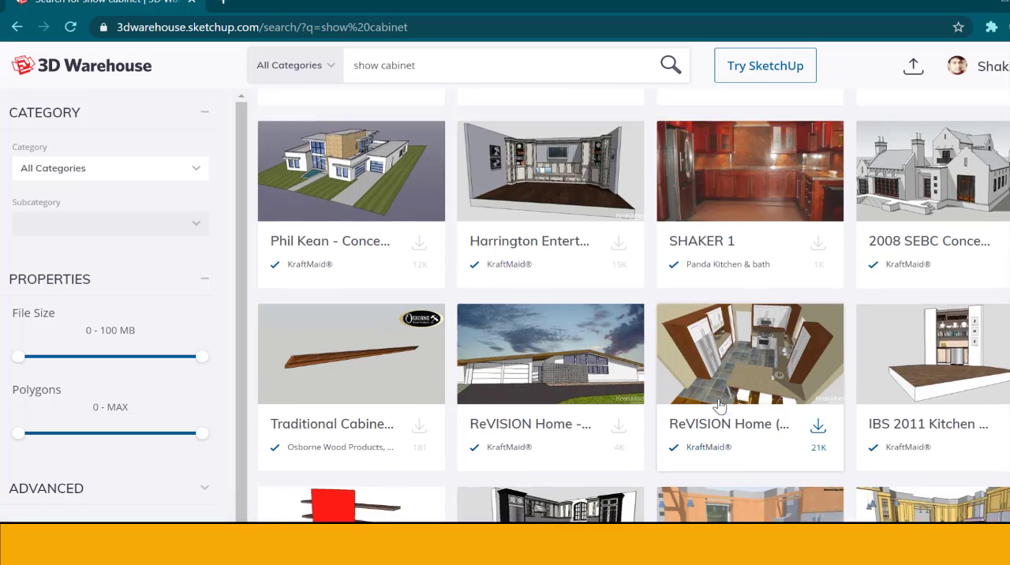
scroll(719, 406, up, 4)
scroll(719, 406, down, 6)
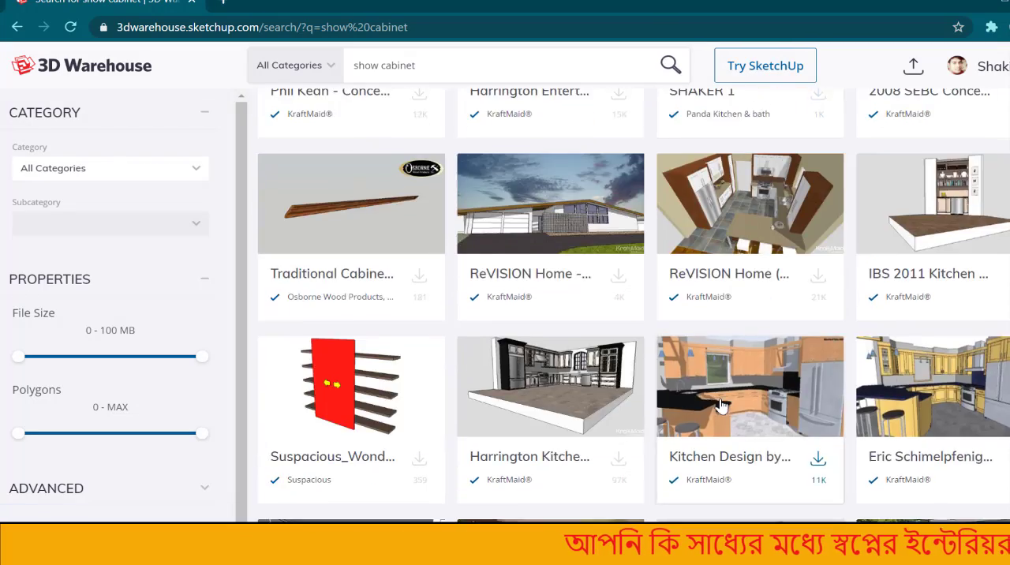
scroll(721, 406, down, 8)
scroll(724, 405, up, 4)
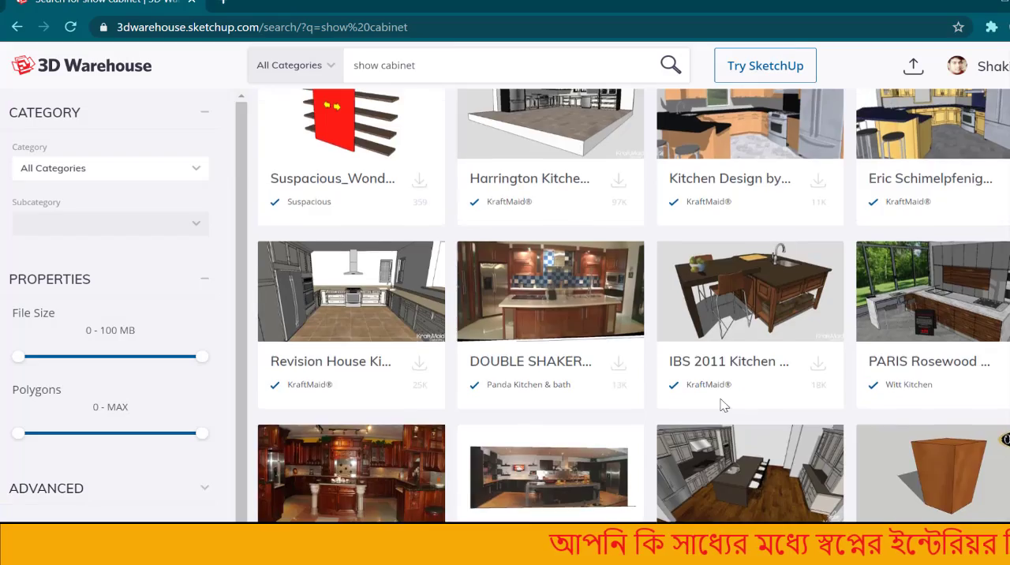
scroll(724, 406, up, 8)
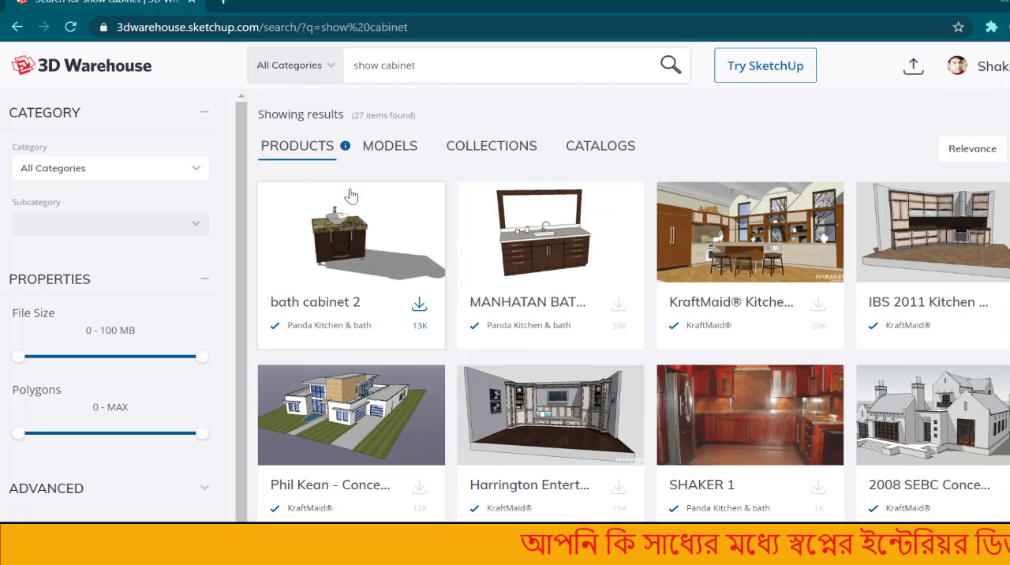
Step: Preview the bath cabinet 2 product, close it, and check the model results before returning to the product results
click(352, 196)
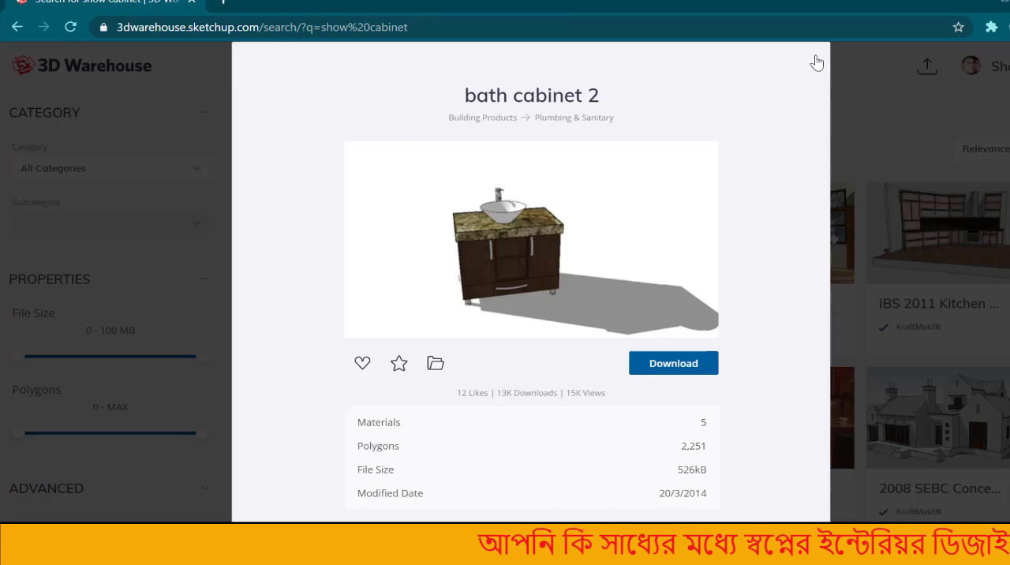
click(817, 62)
click(375, 148)
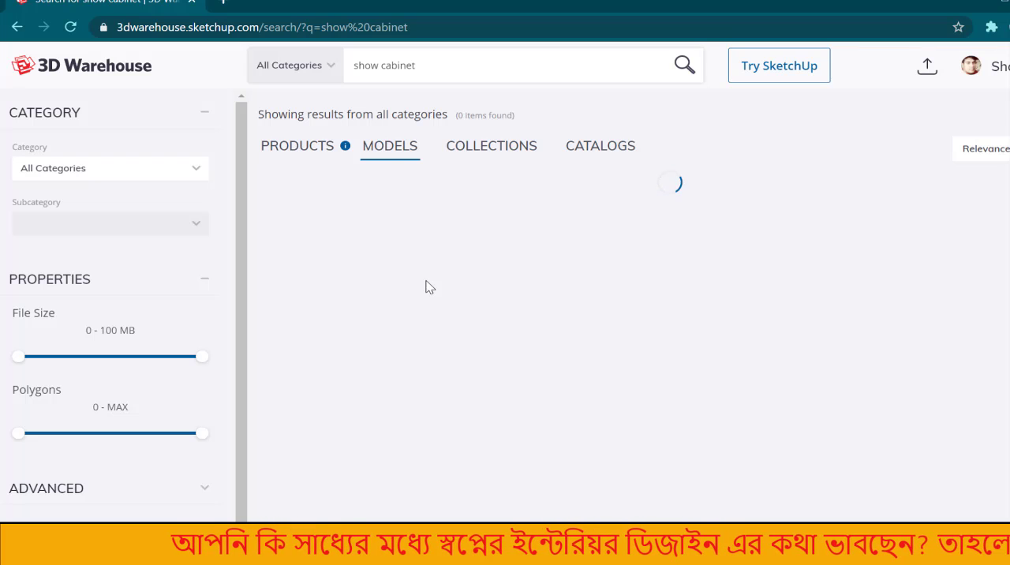
click(309, 149)
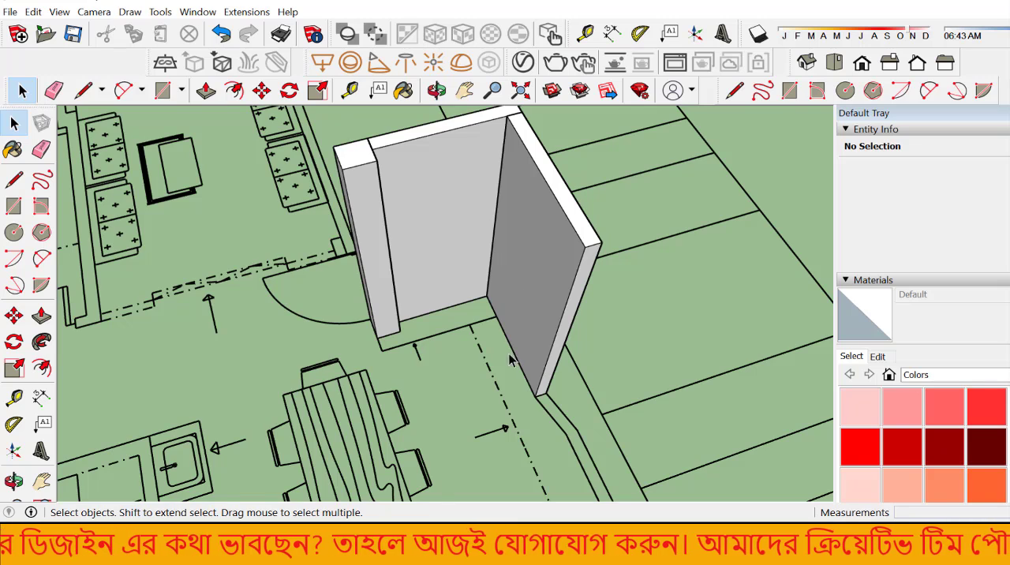
scroll(511, 360, up, 4)
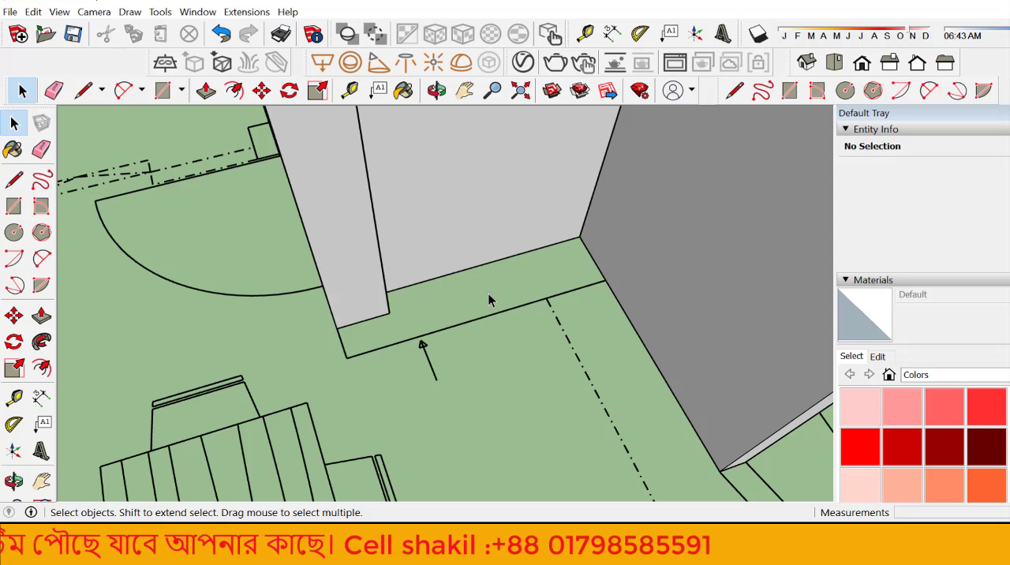
Step: In SketchUp, draw a 4' 5 1/2" by 1' rectangle over the plan's strip between the walls and make it a group
click(13, 206)
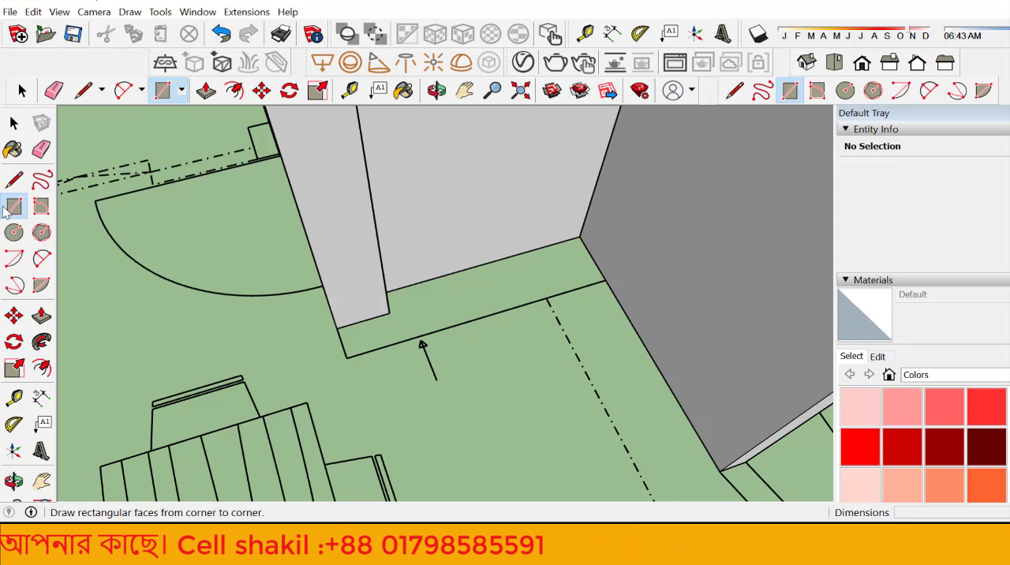
click(579, 237)
click(347, 357)
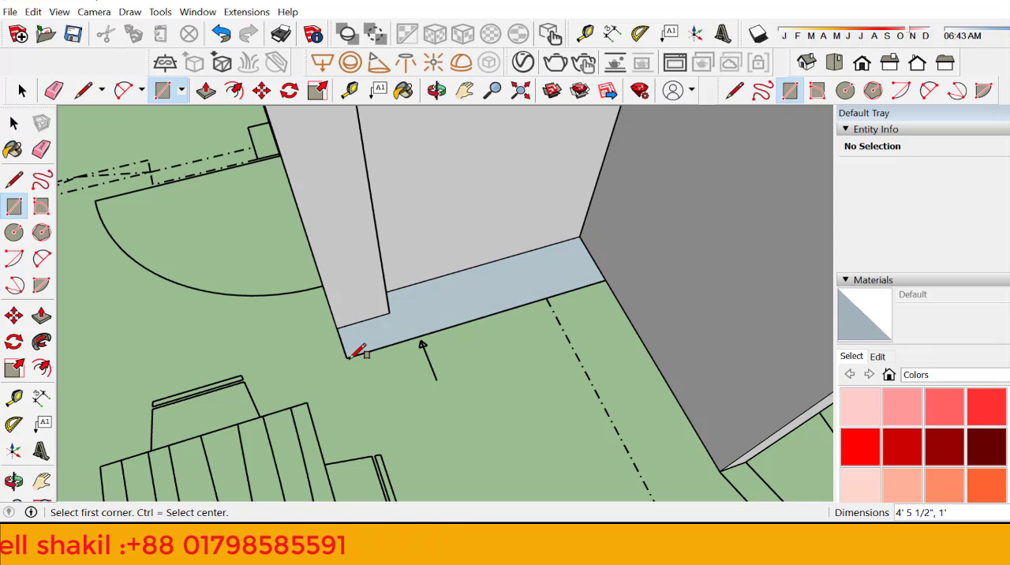
click(13, 124)
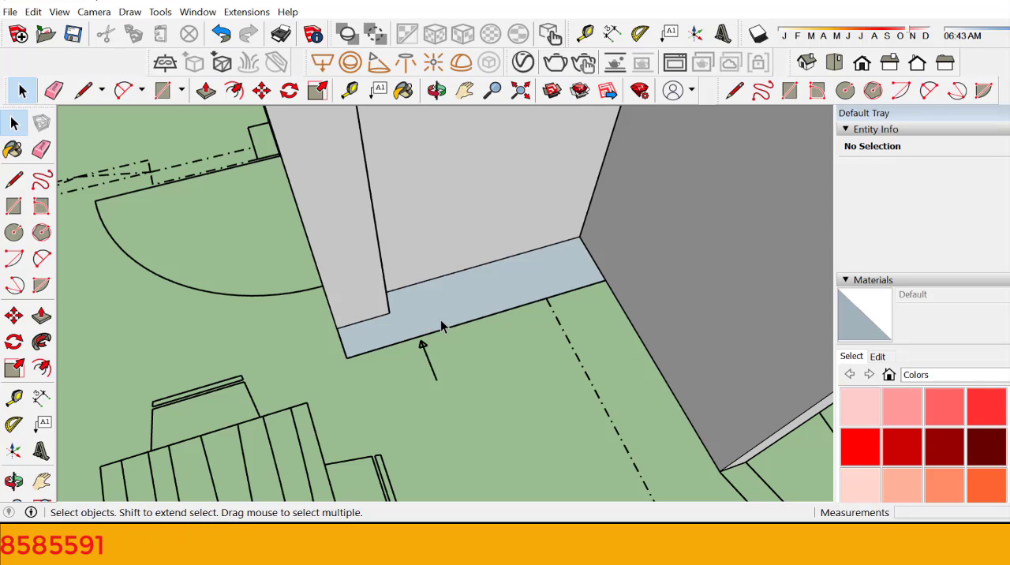
double_click(489, 304)
right_click(490, 303)
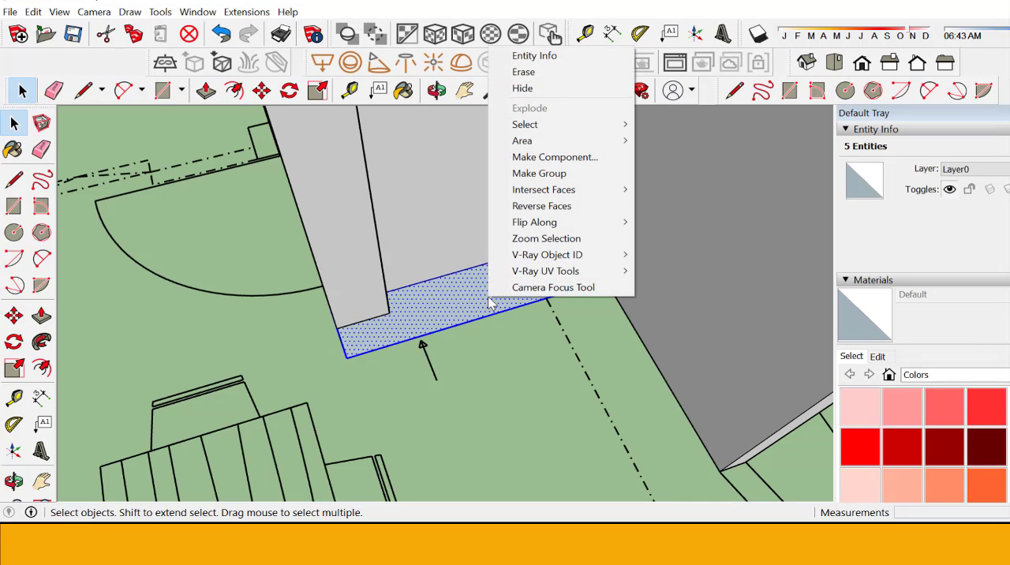
click(539, 172)
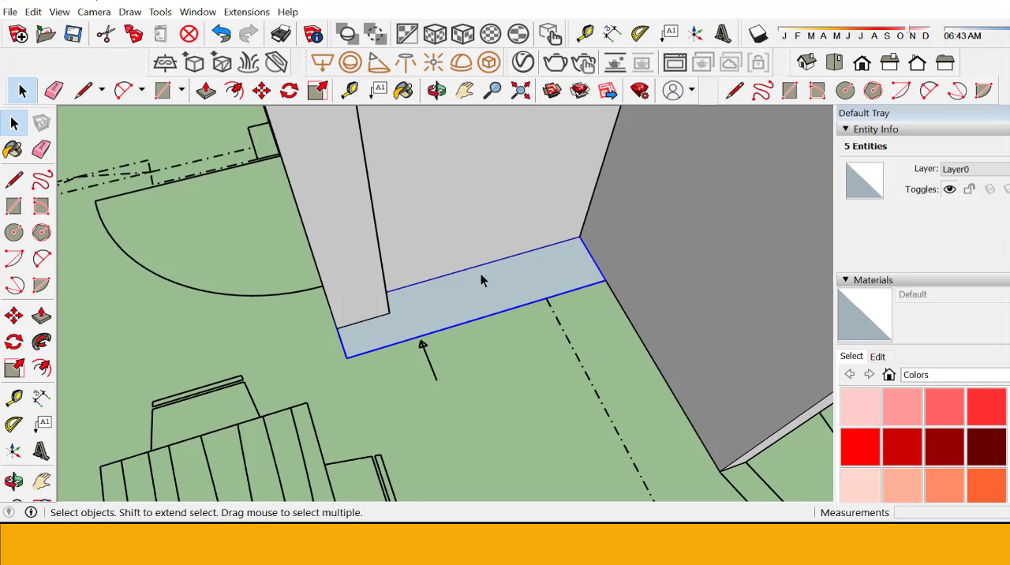
Step: Open the rectangle group for editing, extrude its face 3' upward with Push/Pull, and leave the group
scroll(470, 301, up, 1)
scroll(470, 301, up, 1)
triple_click(464, 311)
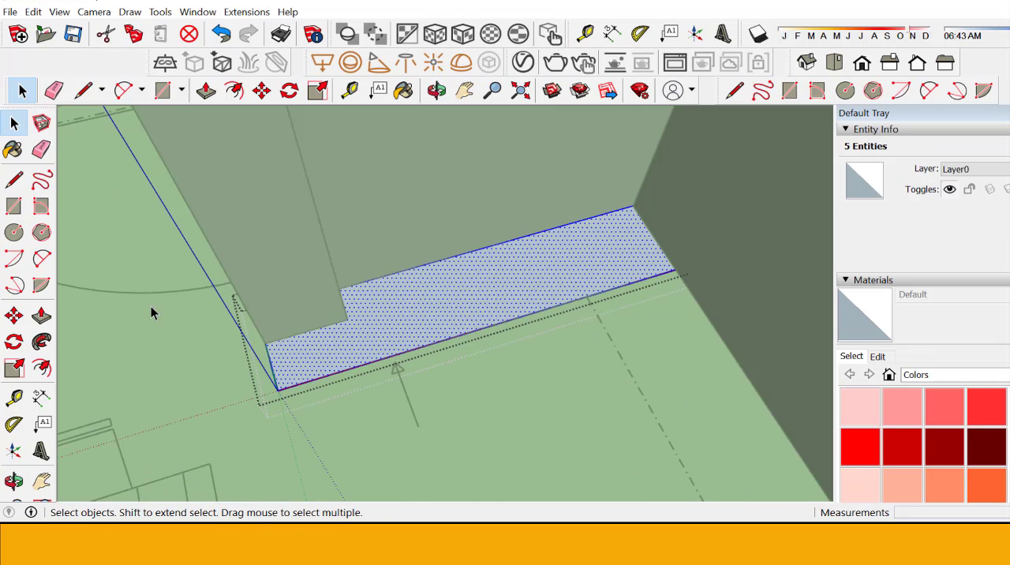
click(41, 315)
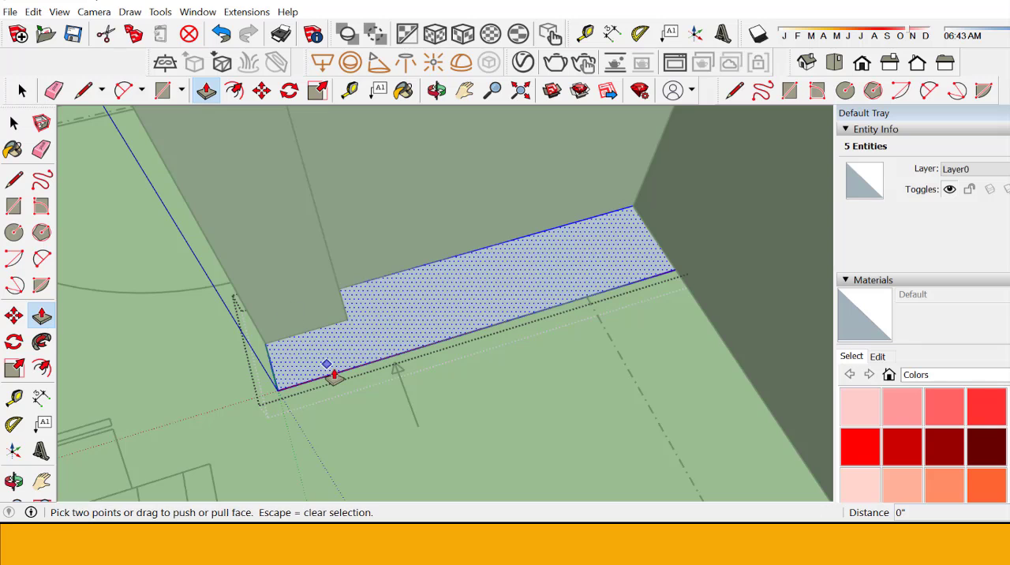
drag(335, 376, 297, 292)
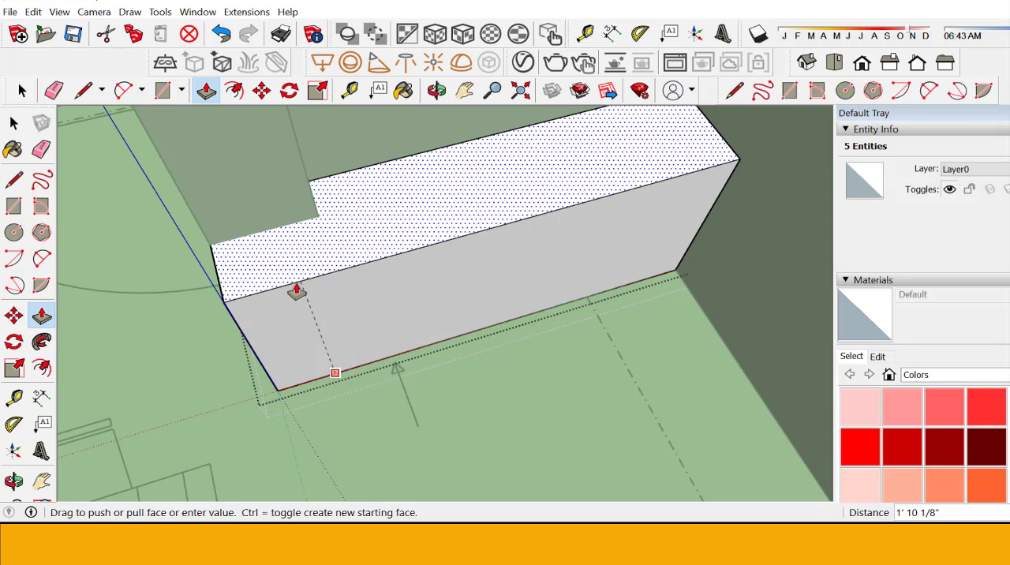
text(3)
key(Return)
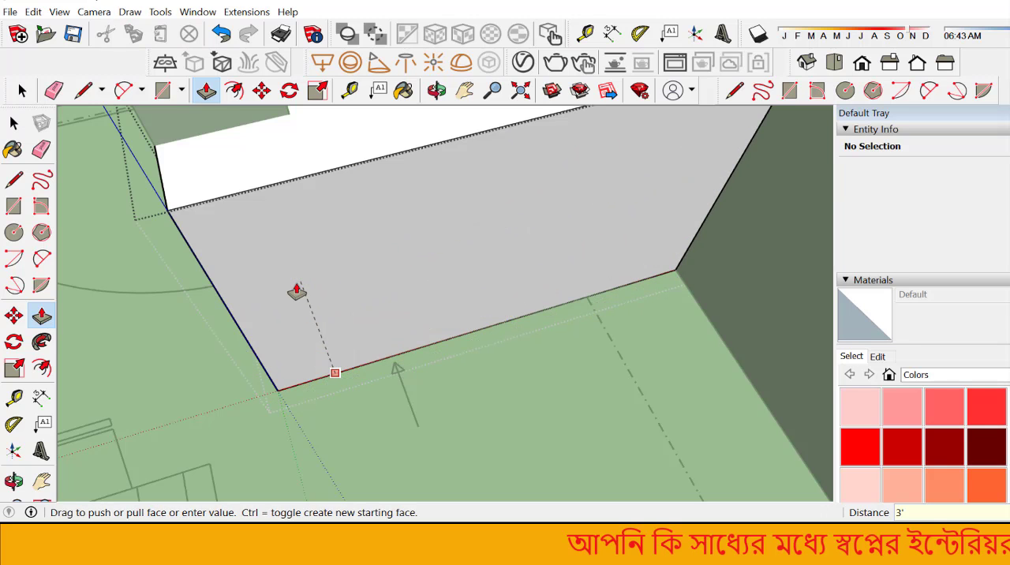
click(13, 124)
click(8, 125)
scroll(390, 411, down, 3)
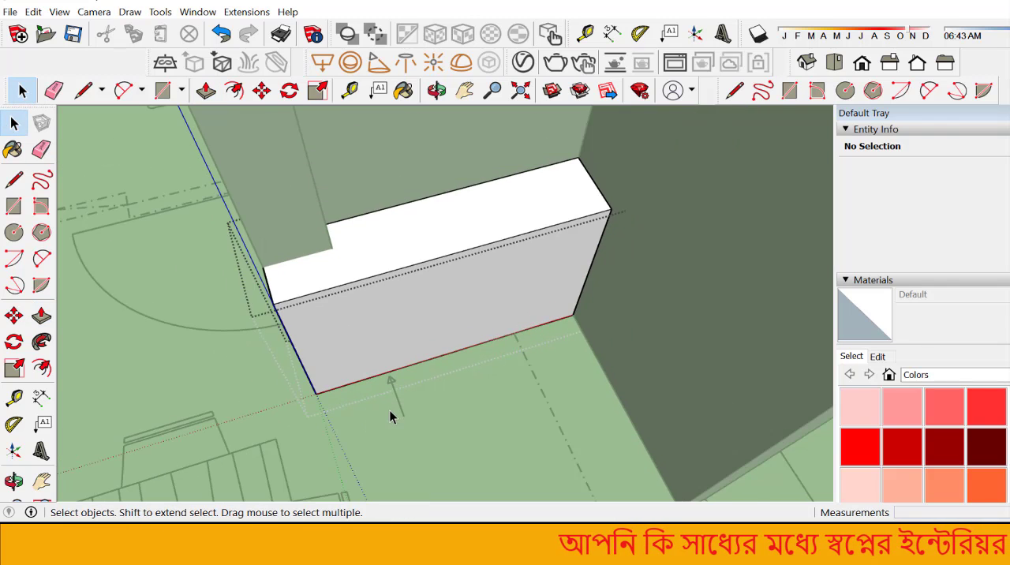
click(387, 418)
Step: Select the cabinet block group and paint it with the red Color A04
scroll(363, 423, down, 3)
scroll(351, 428, up, 3)
click(352, 311)
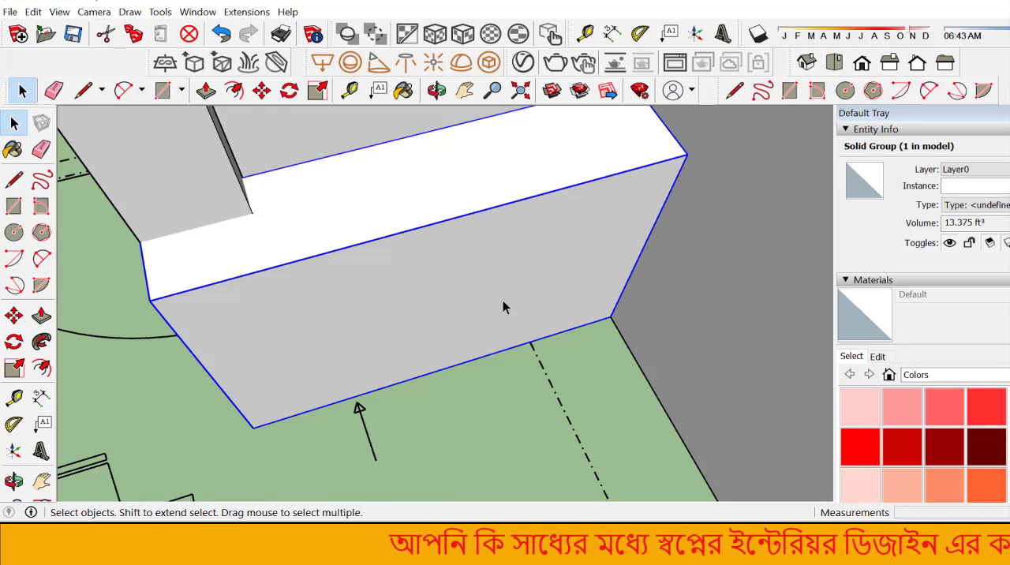
click(987, 412)
click(363, 245)
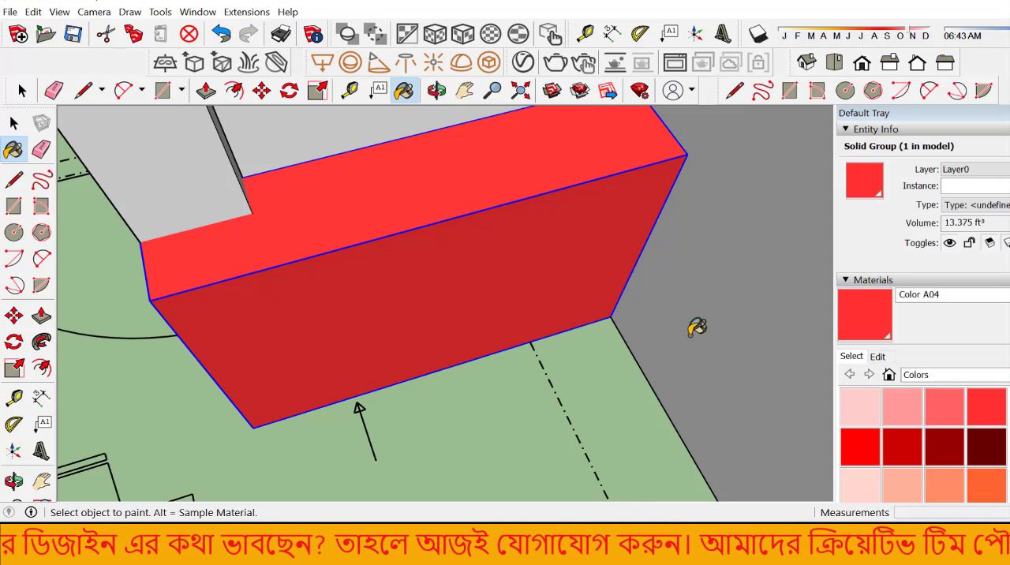
Step: Give Color A04 the texture image 8515db065972033ec35bd0b6d2e7a9d9.jpg from E:, ccl project, ALL TEXCHER, bosondara, Wood
click(879, 356)
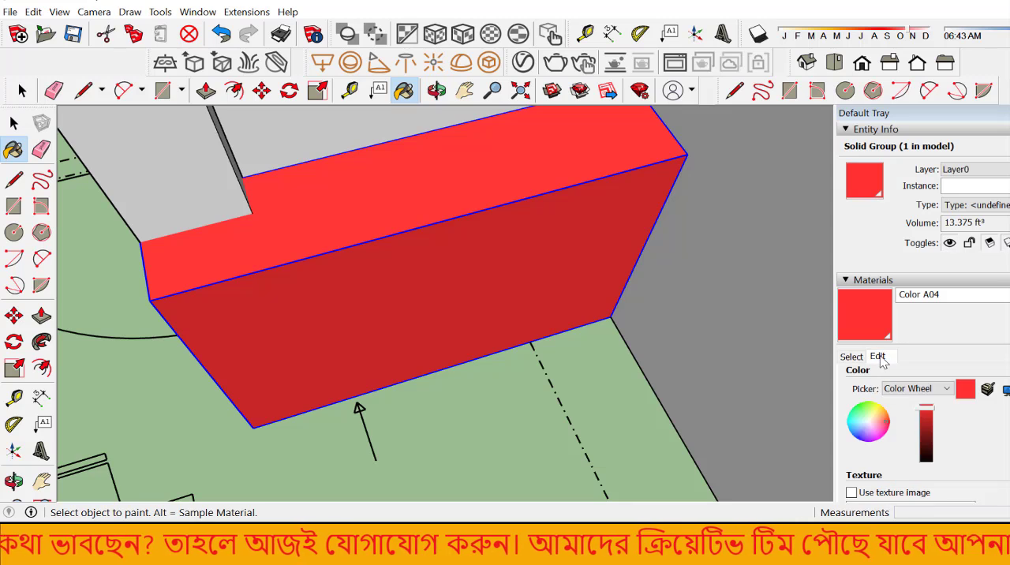
scroll(912, 389, down, 2)
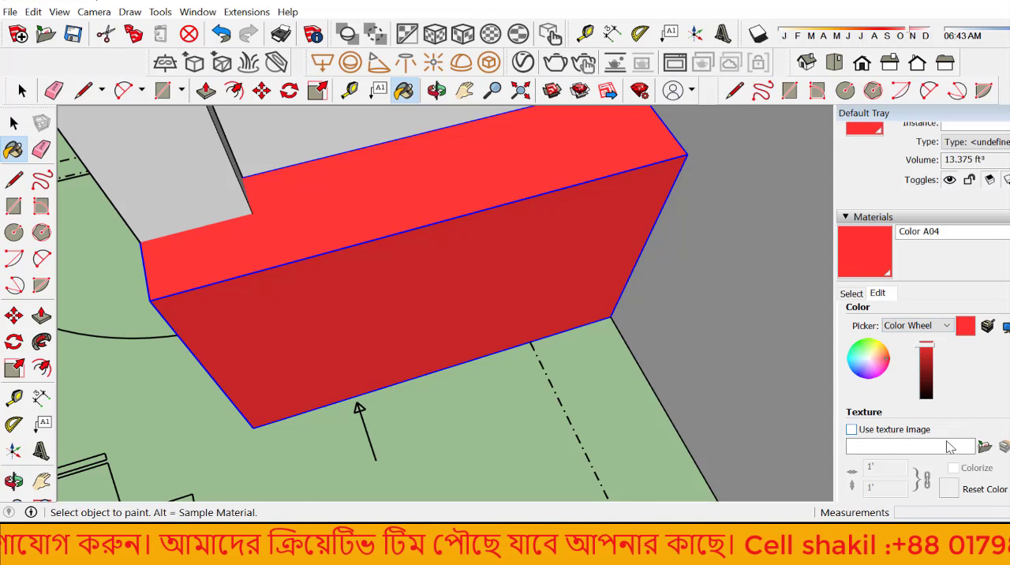
click(987, 447)
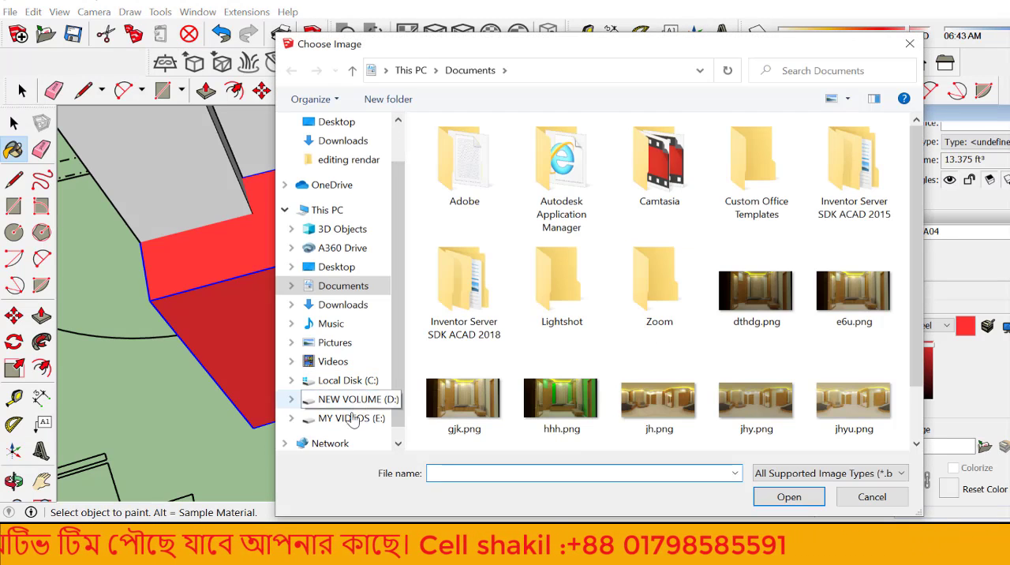
click(347, 419)
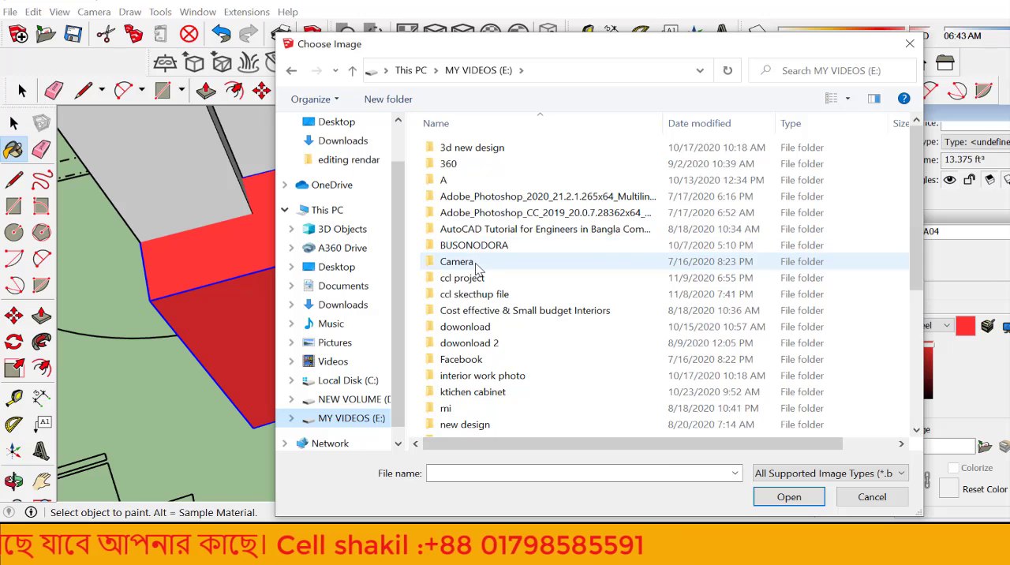
double_click(478, 286)
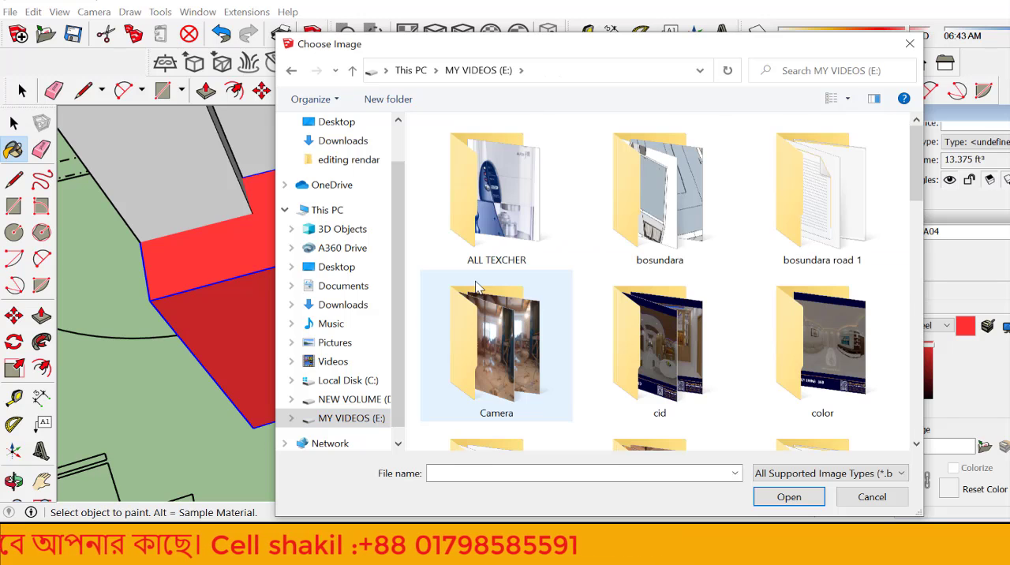
double_click(477, 180)
double_click(481, 147)
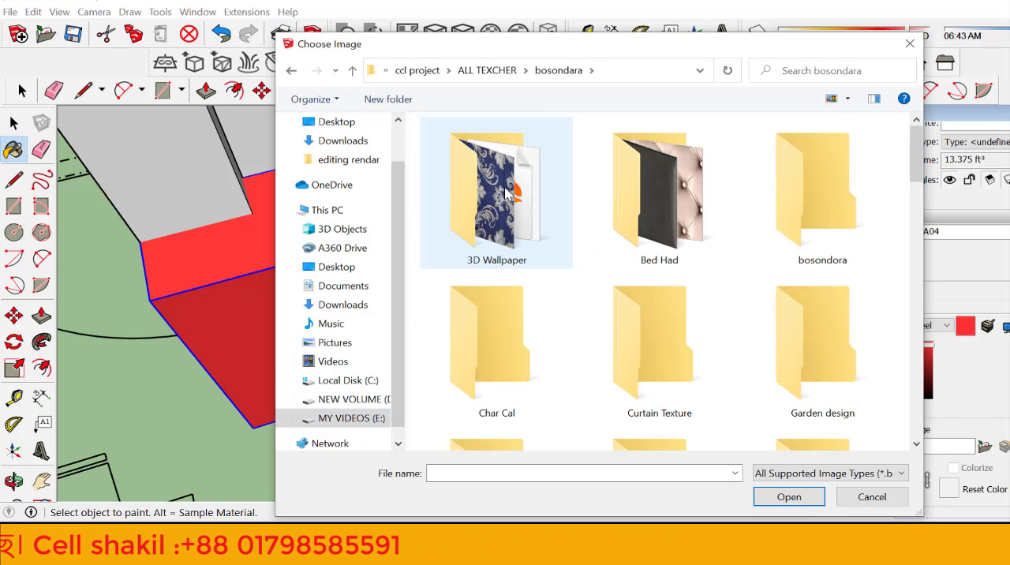
scroll(513, 206, down, 8)
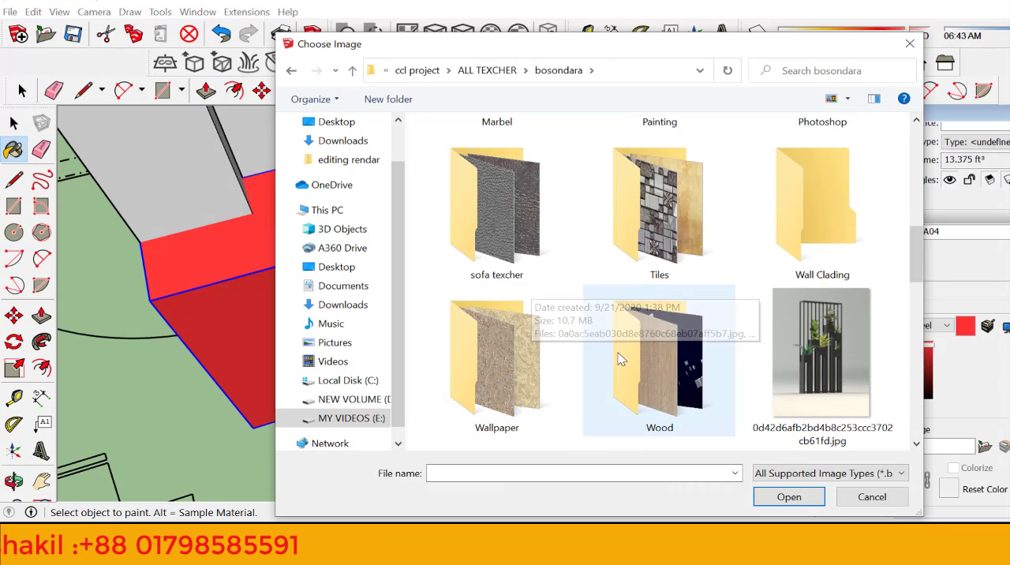
double_click(661, 376)
scroll(534, 363, down, 6)
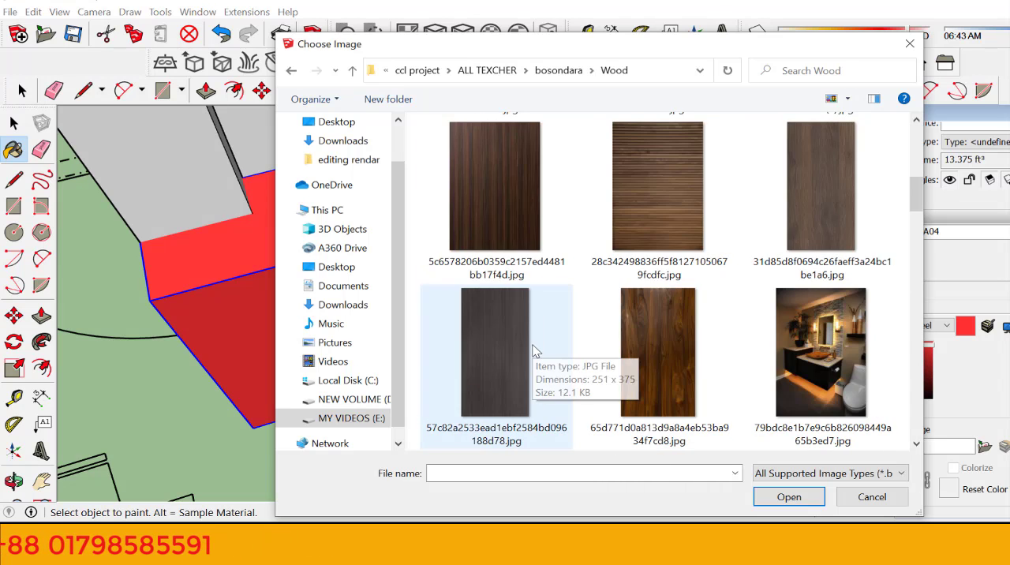
click(688, 383)
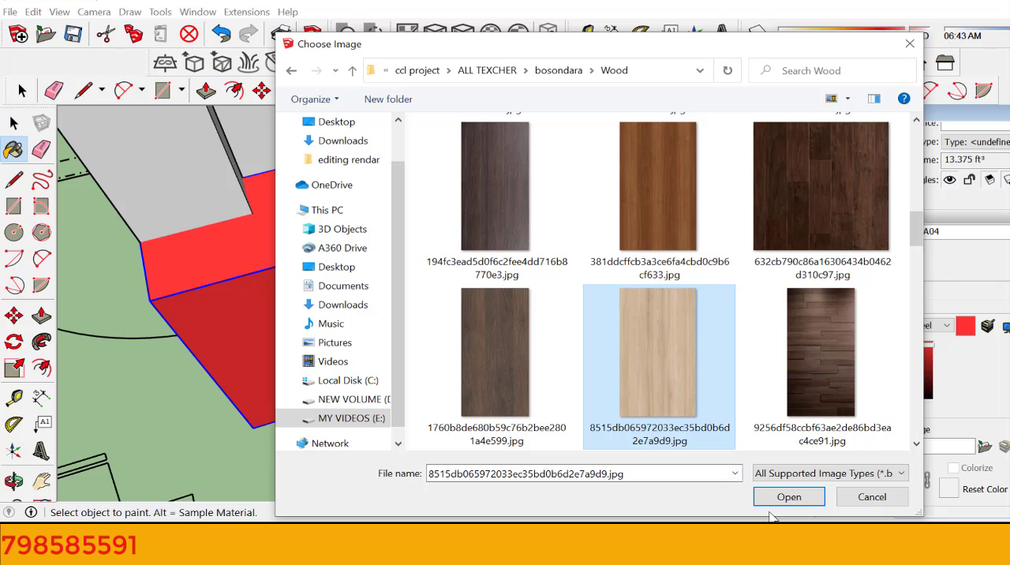
click(789, 497)
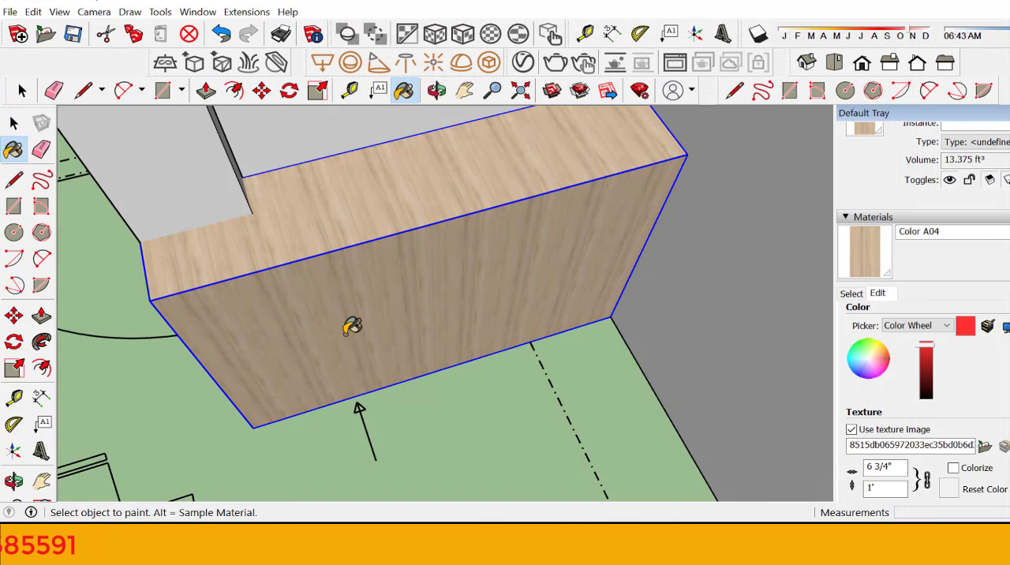
Step: Open the wood-textured cabinet block group for editing and select its top face
scroll(350, 326, up, 3)
scroll(309, 319, down, 3)
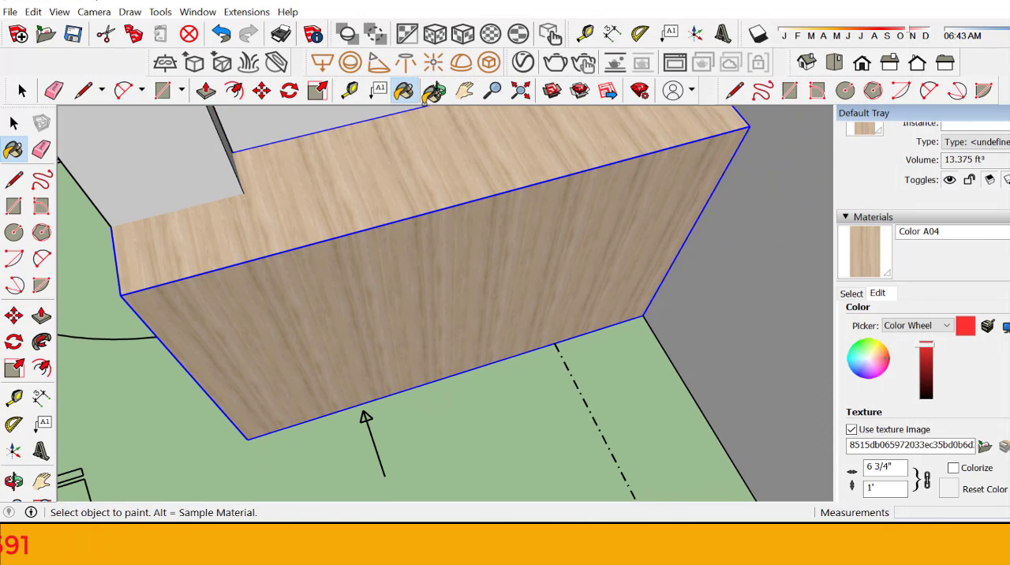
click(436, 90)
drag(339, 291, 293, 234)
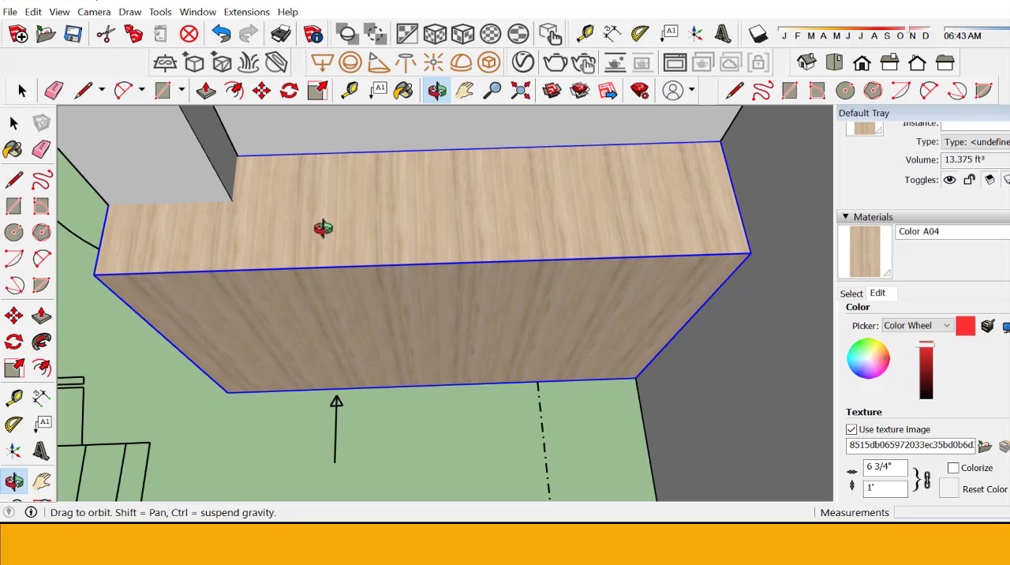
click(14, 122)
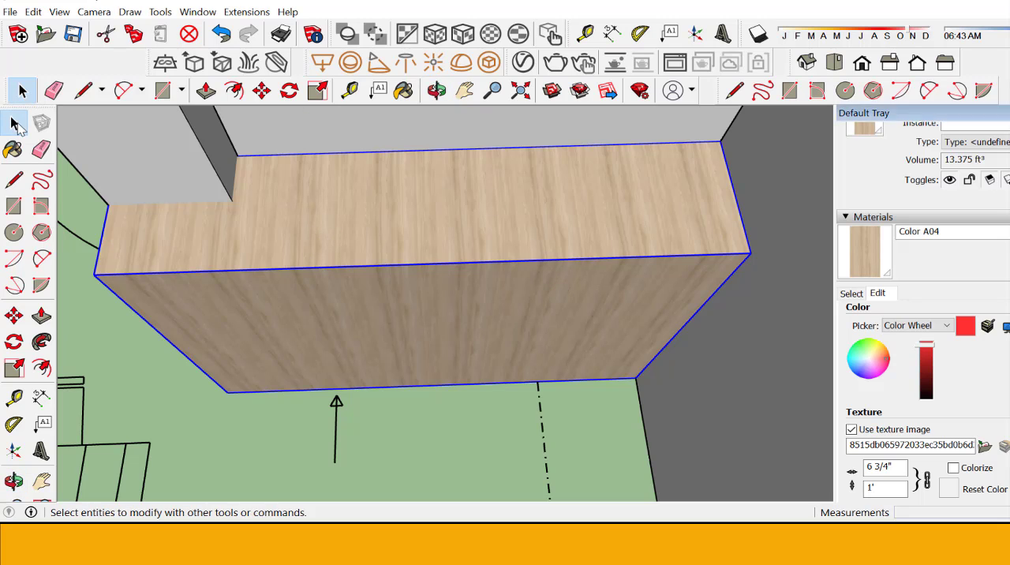
double_click(347, 210)
click(347, 210)
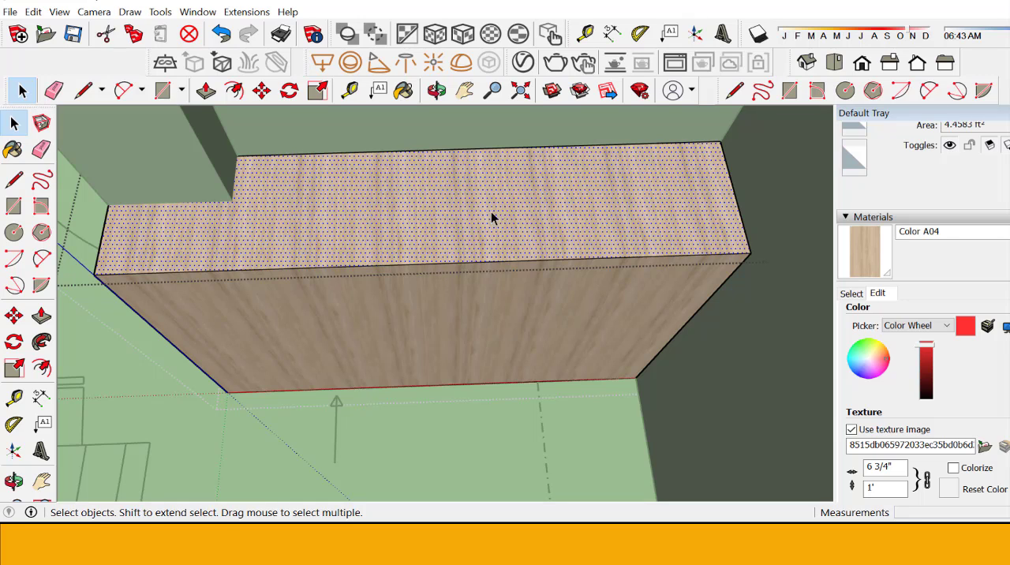
Step: Try the Tri-Planar Projection (Fit) texture mapping on the top face, and undo it
click(461, 45)
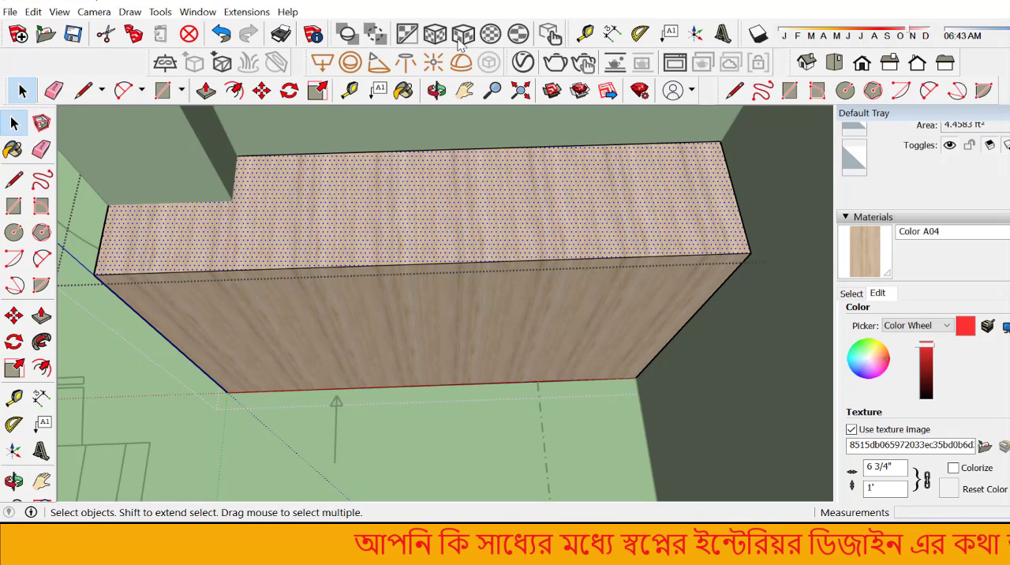
click(462, 40)
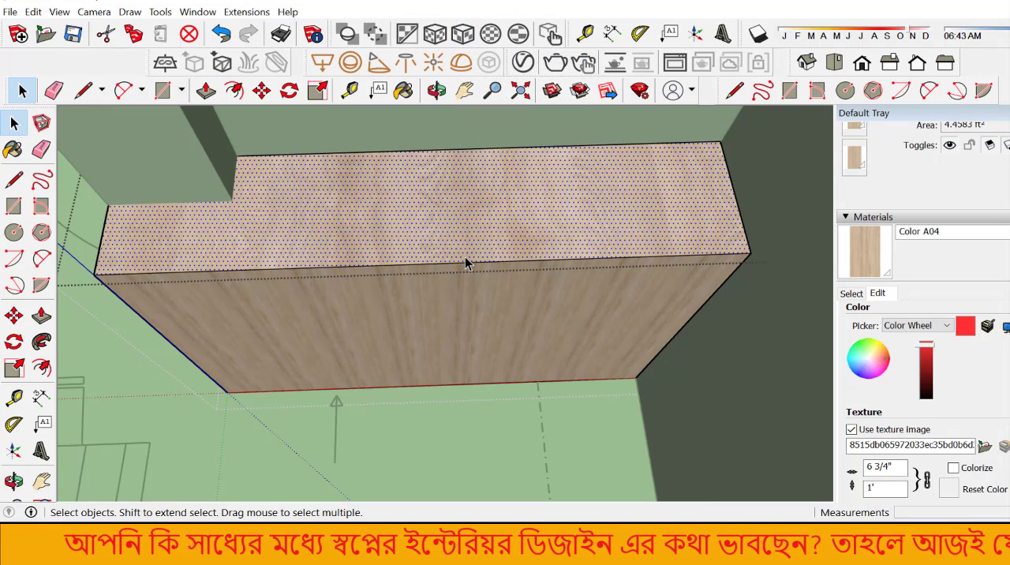
key(ctrl+z)
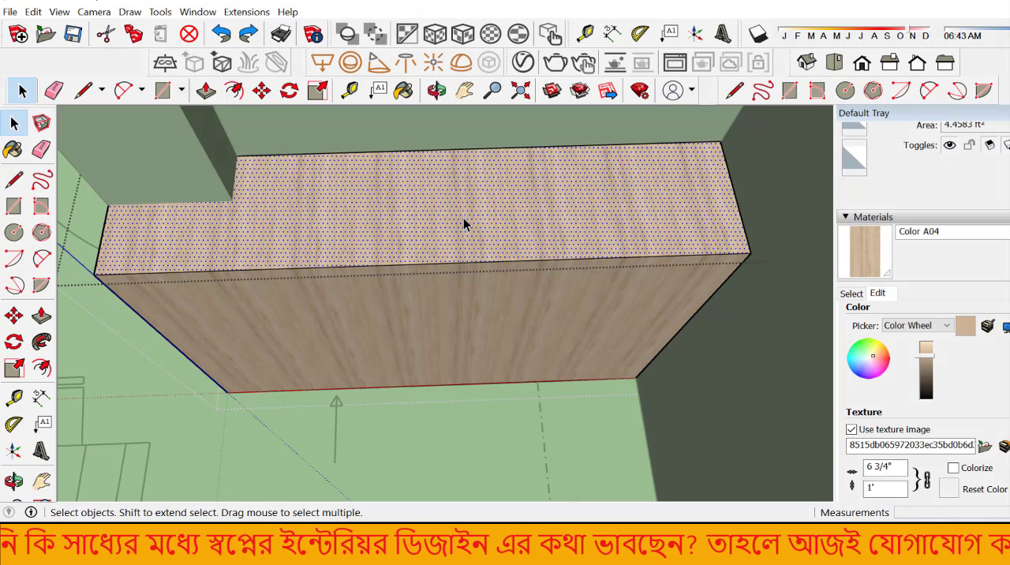
right_click(463, 218)
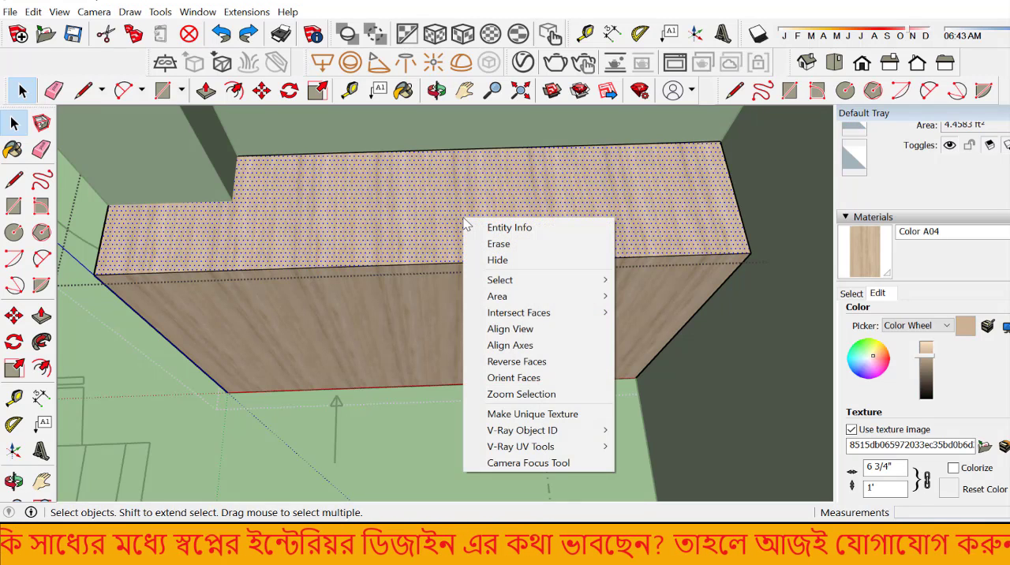
click(334, 238)
right_click(413, 191)
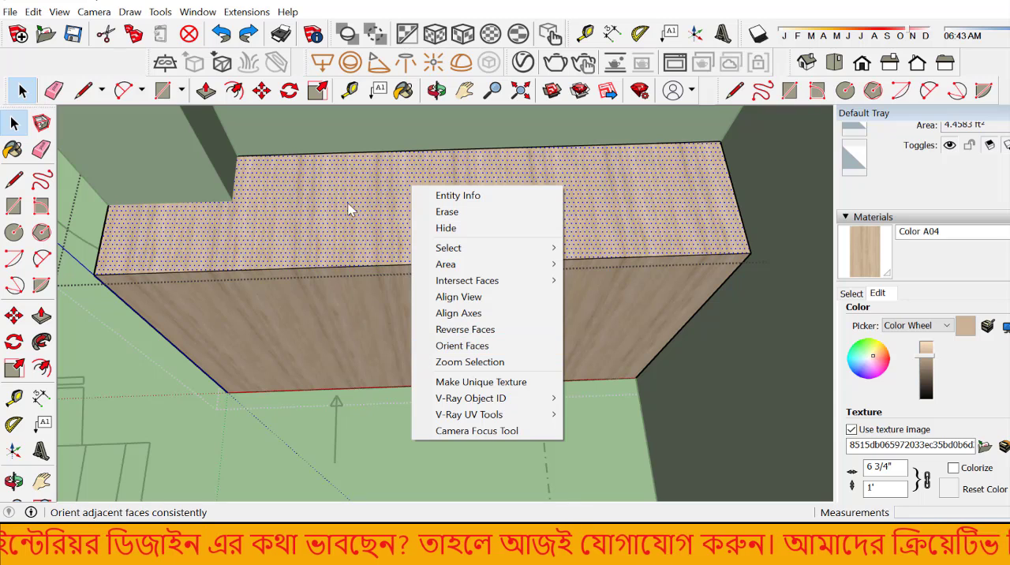
click(353, 207)
right_click(425, 177)
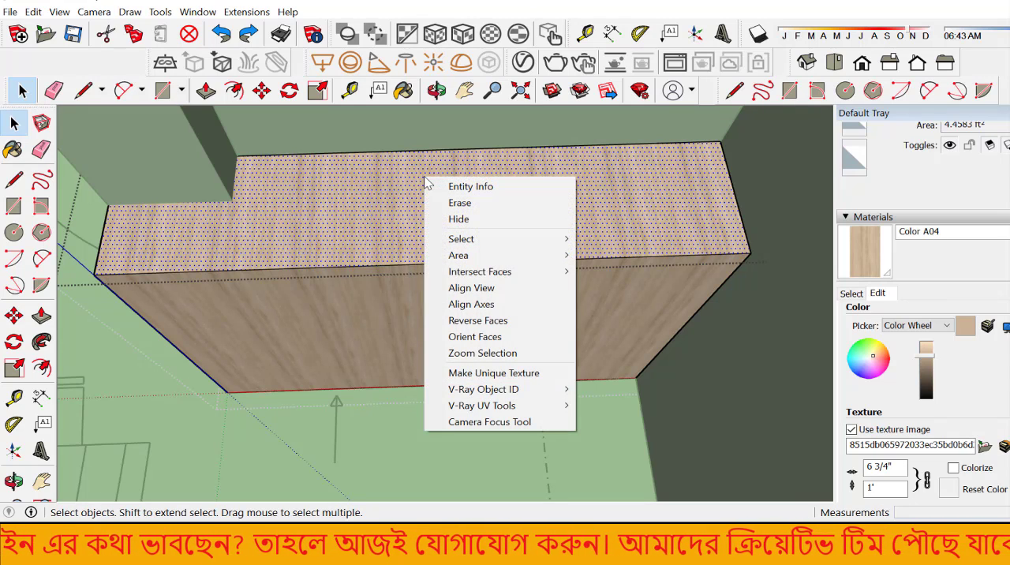
click(285, 366)
click(376, 327)
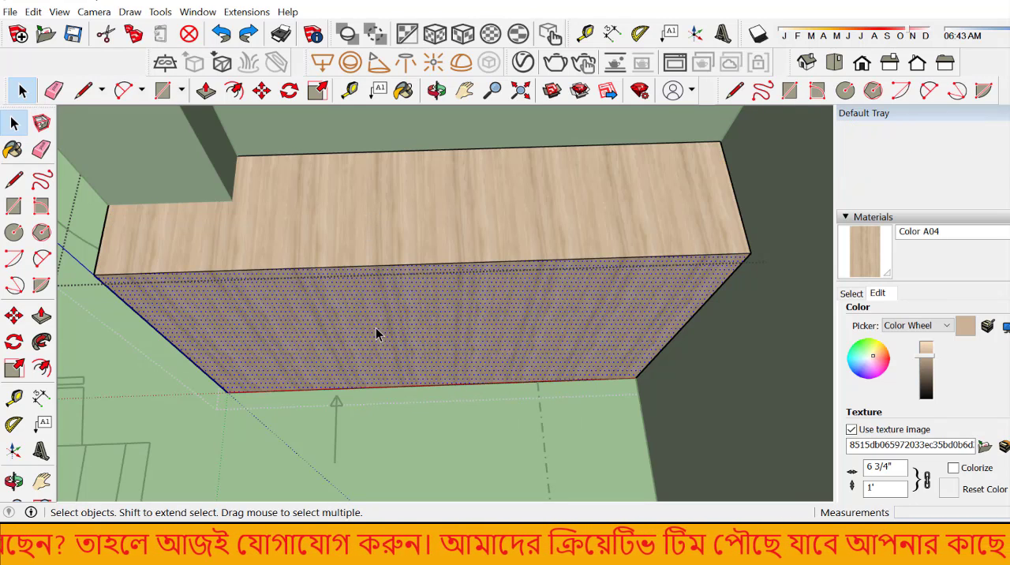
click(395, 205)
right_click(381, 198)
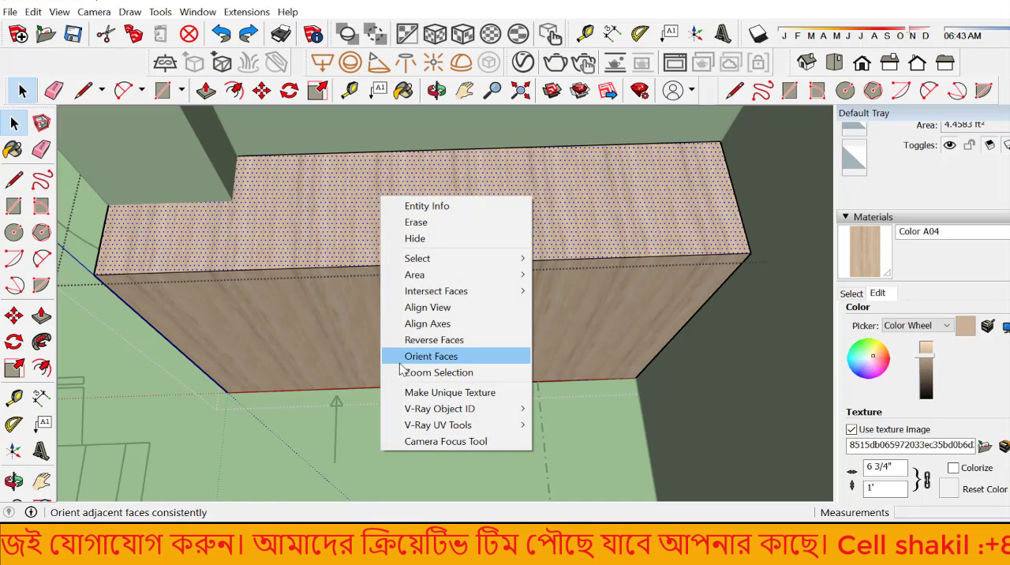
click(304, 187)
double_click(304, 187)
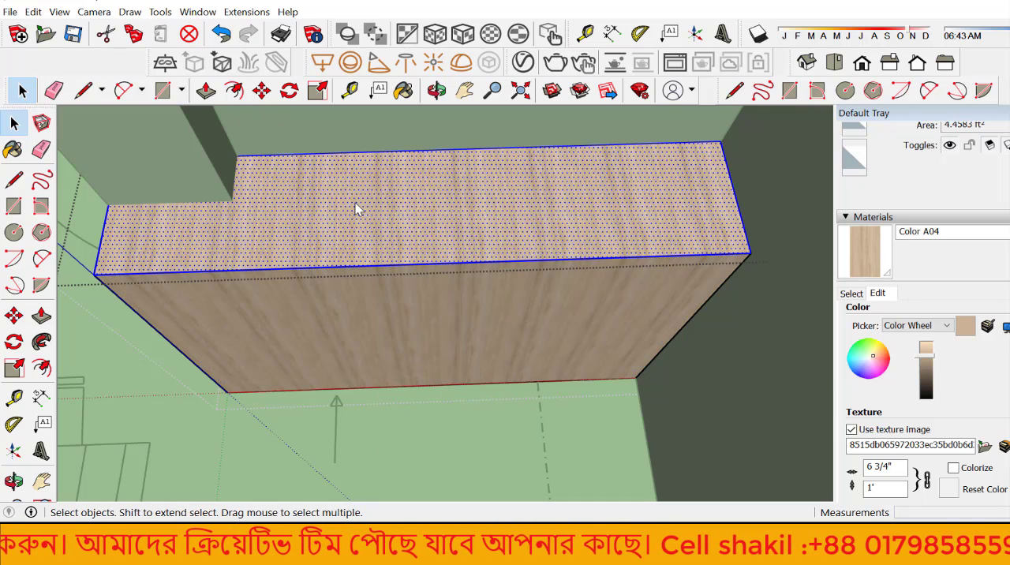
right_click(354, 204)
click(296, 242)
drag(296, 242, 335, 236)
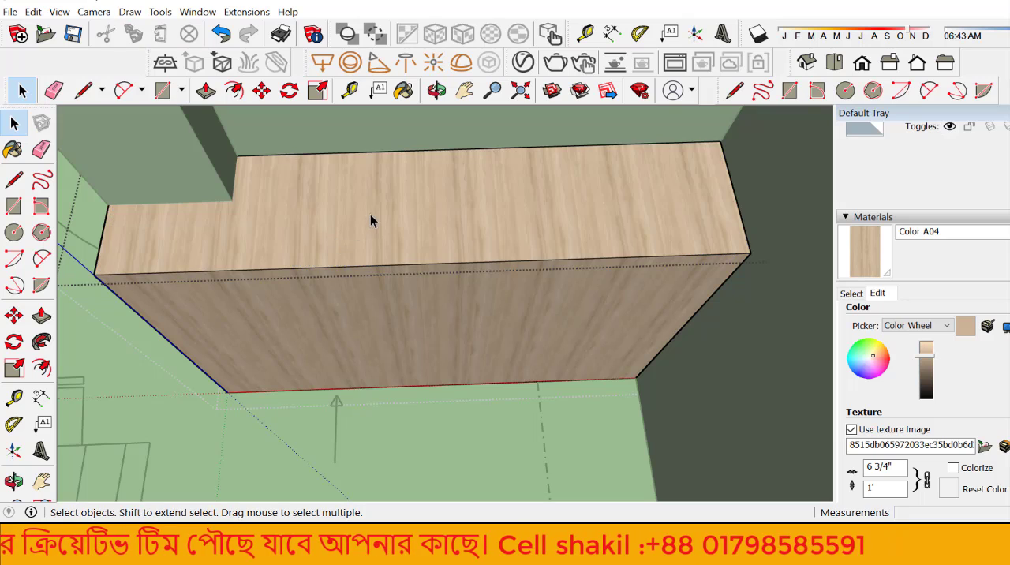
click(371, 214)
right_click(406, 214)
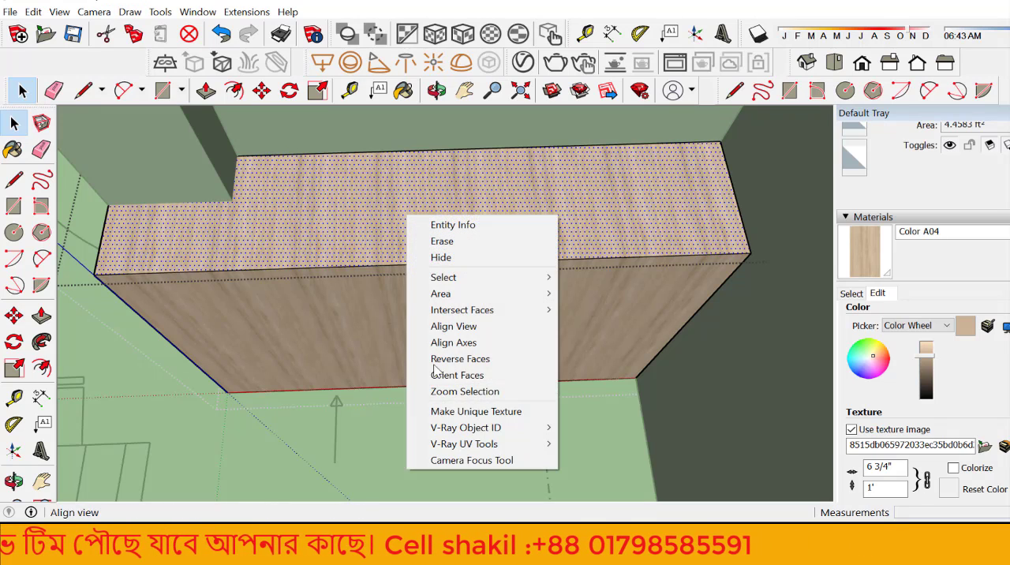
click(346, 215)
click(851, 293)
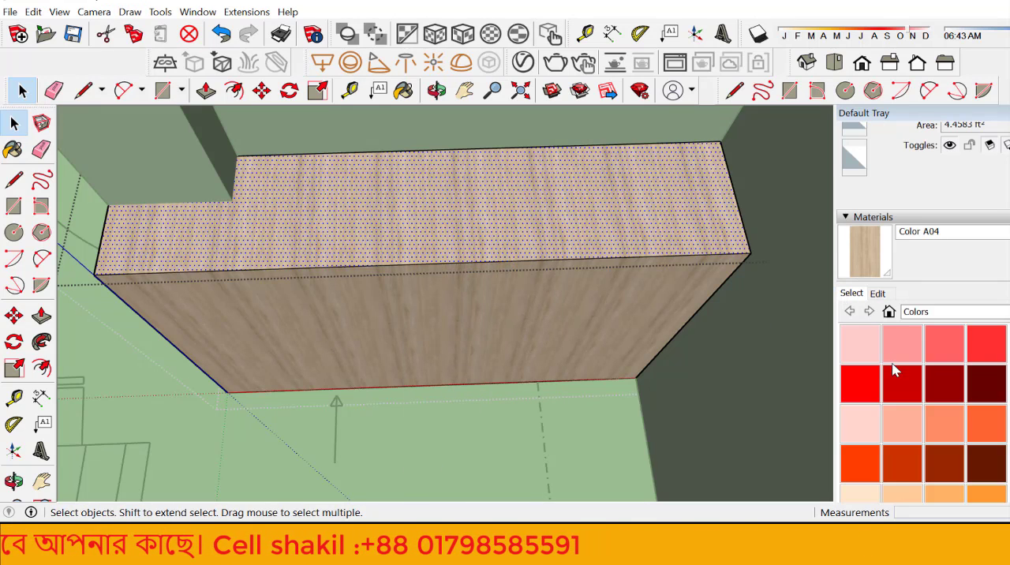
Step: Select the large vertical front face of the cabinet block
click(506, 319)
scroll(547, 375, down, 6)
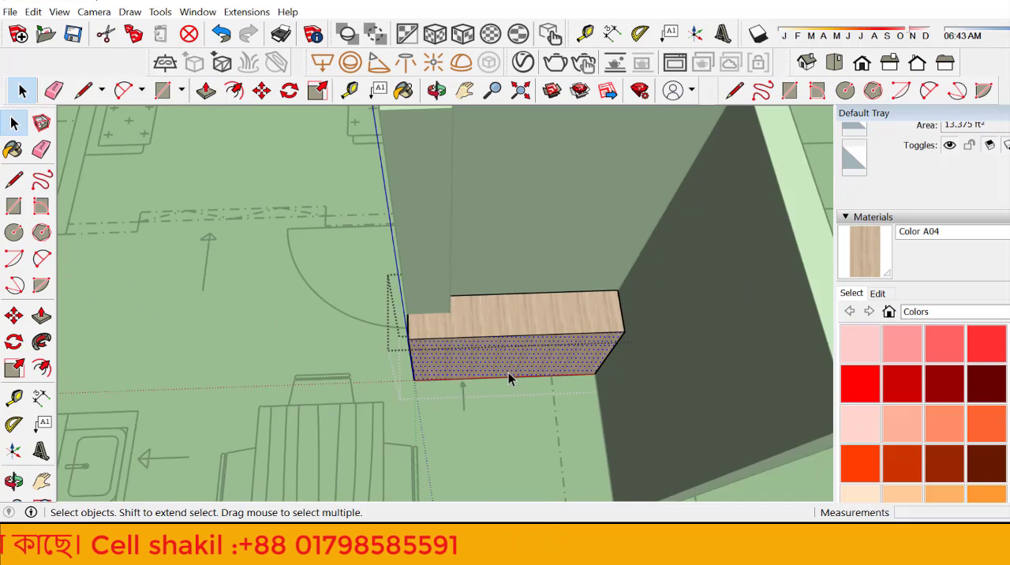
scroll(509, 372, up, 6)
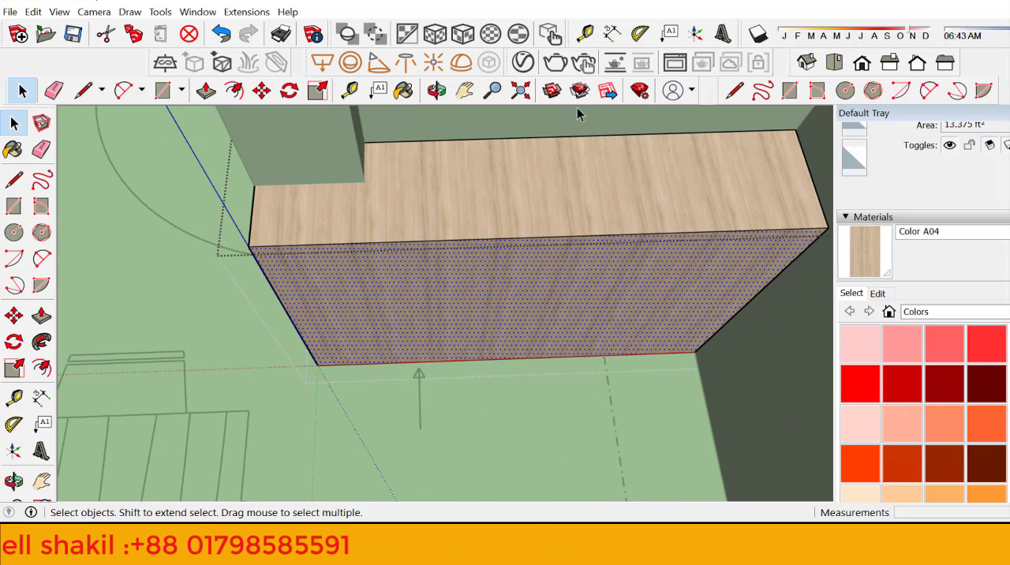
click(437, 90)
drag(404, 229, 413, 189)
scroll(427, 322, down, 2)
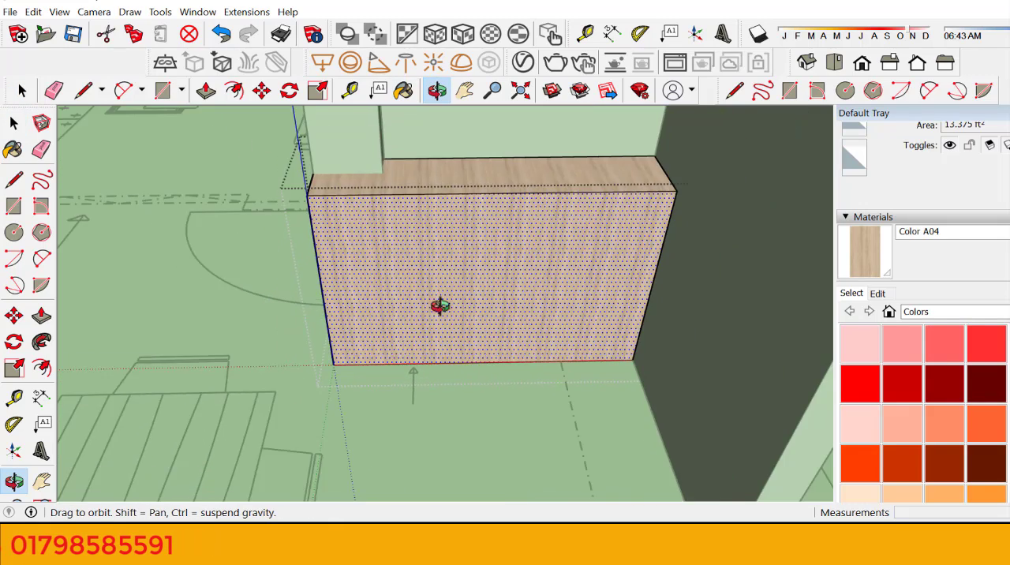
scroll(454, 294, up, 3)
right_click(461, 271)
click(292, 228)
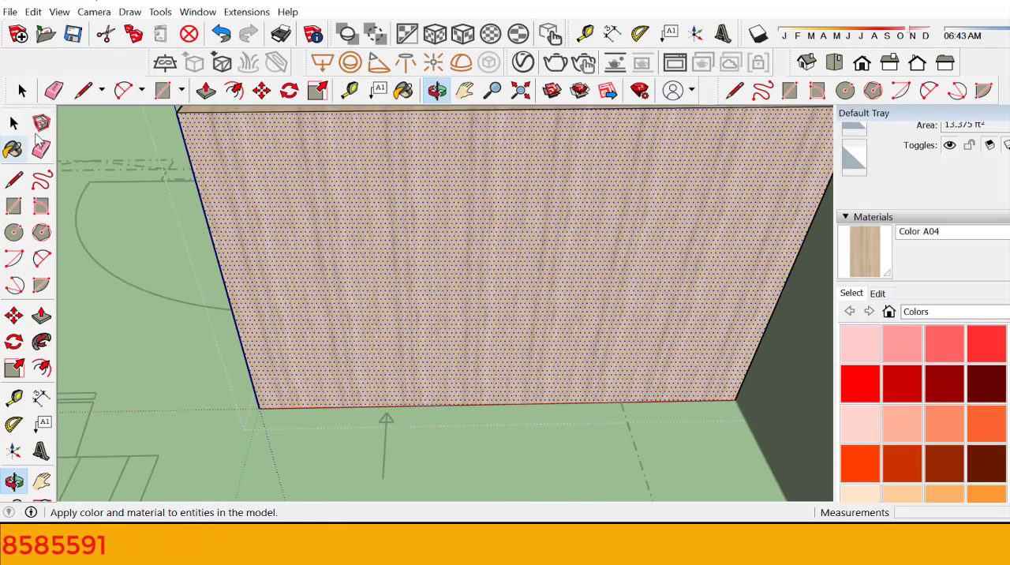
click(13, 122)
scroll(420, 451, down, 4)
scroll(432, 347, up, 3)
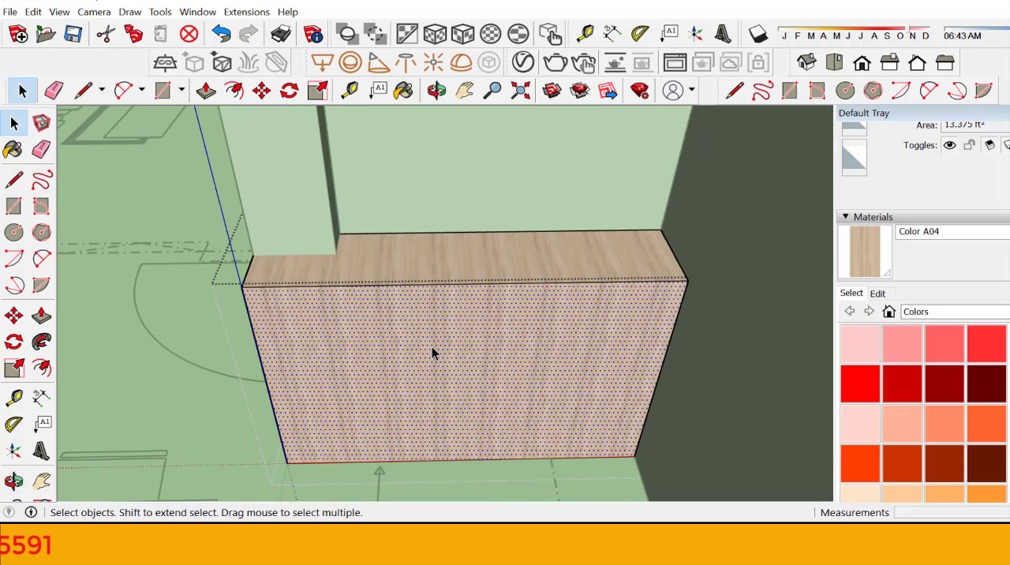
Step: Offset the outline of the block's front face 2" inward to form a border frame
triple_click(432, 346)
click(425, 366)
scroll(412, 434, up, 2)
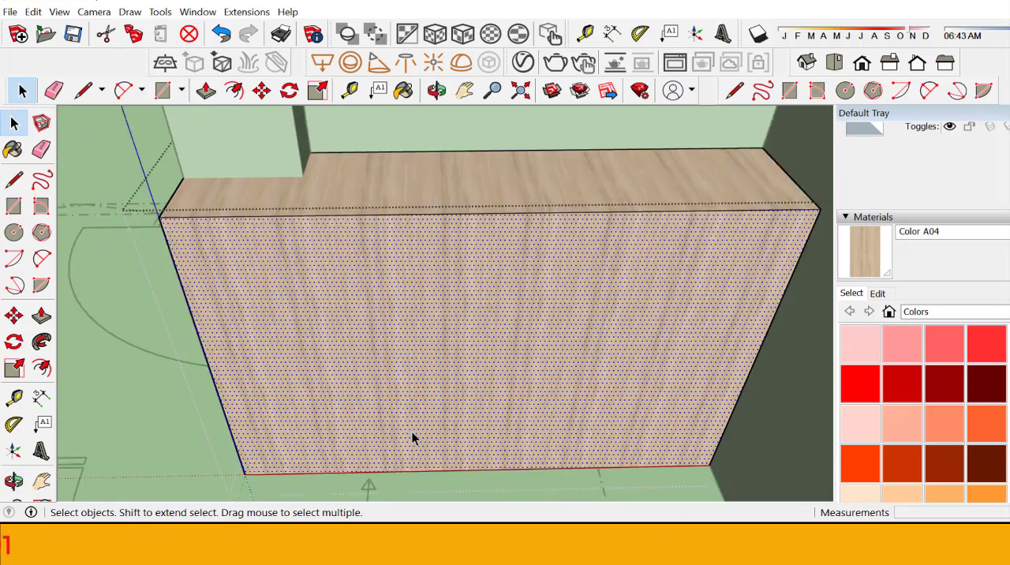
scroll(401, 293, down, 2)
scroll(371, 286, up, 2)
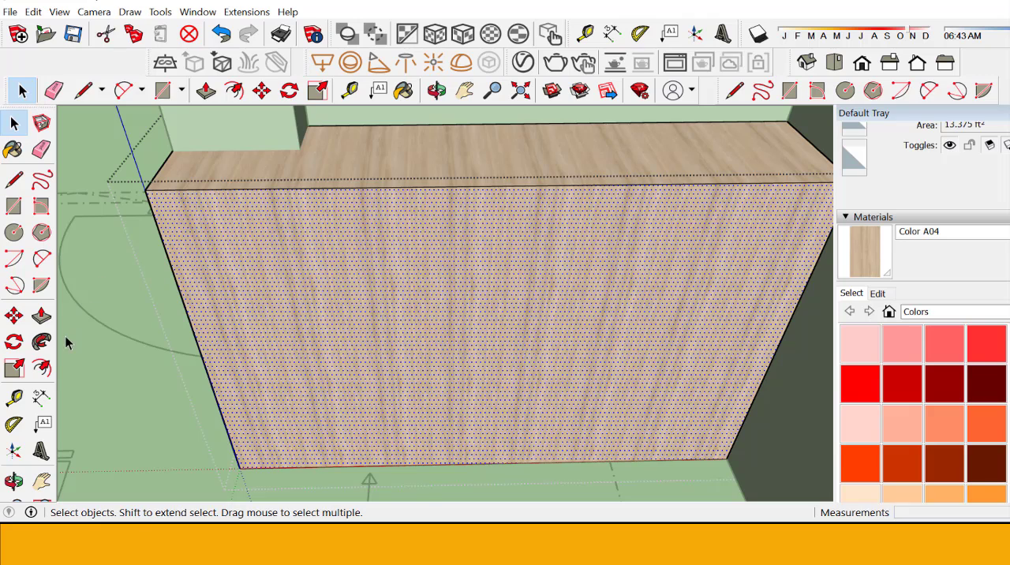
click(41, 368)
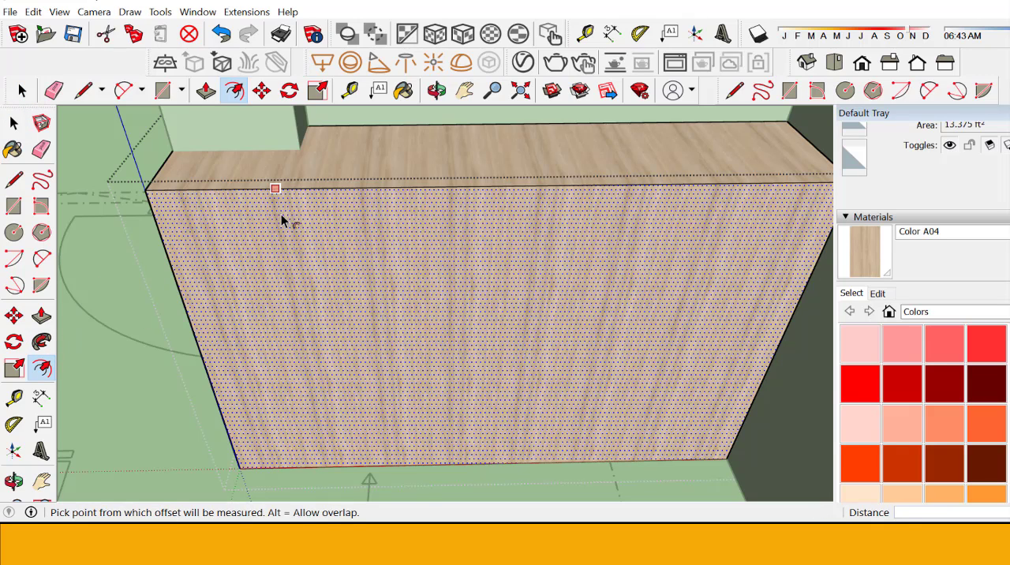
click(282, 220)
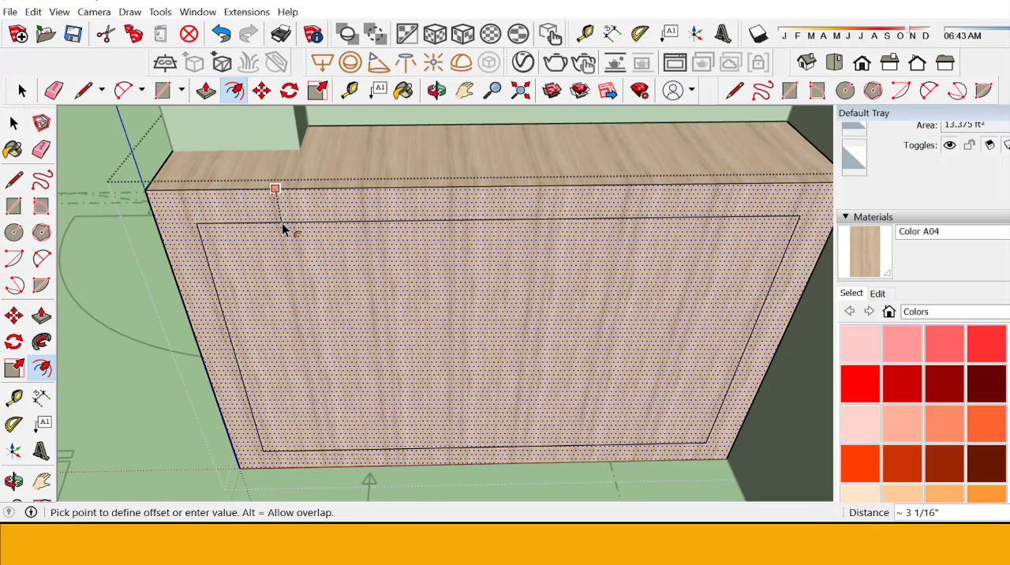
text(2)
key(Return)
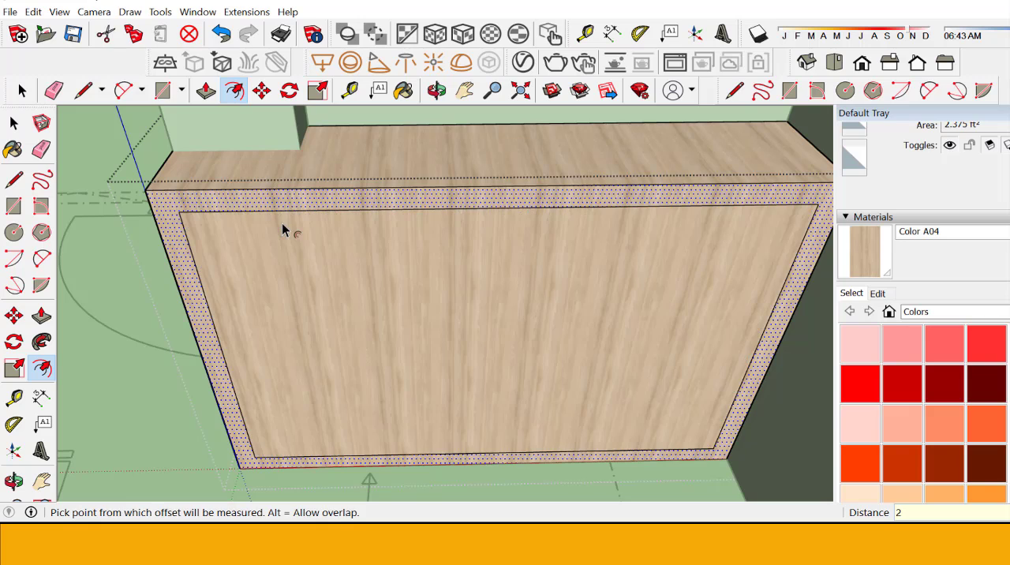
click(14, 122)
Step: Draw 2" lines extending both inner vertical sides of the frame down to the front face's bottom edge
scroll(257, 207, down, 3)
scroll(278, 469, up, 5)
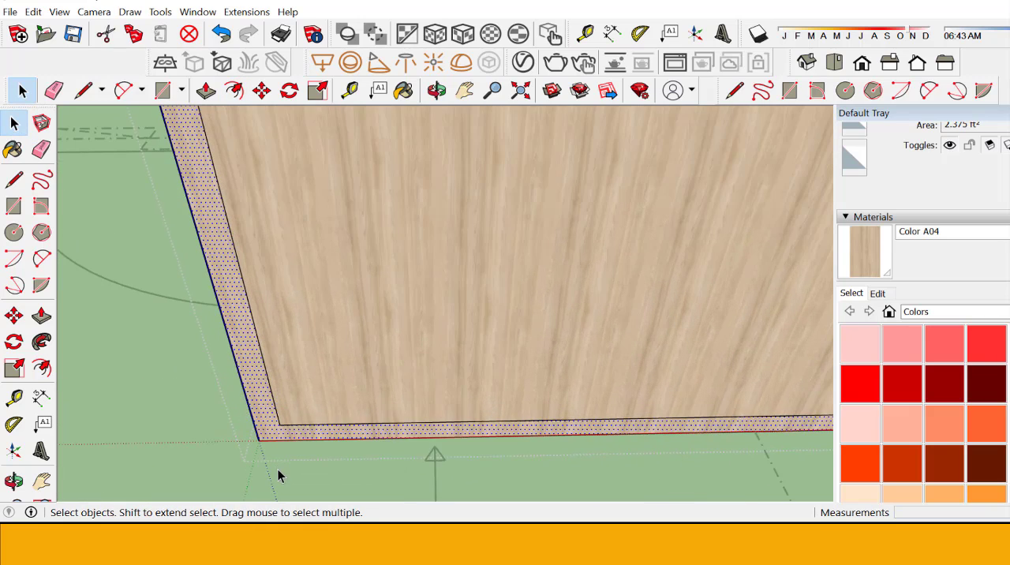
click(13, 179)
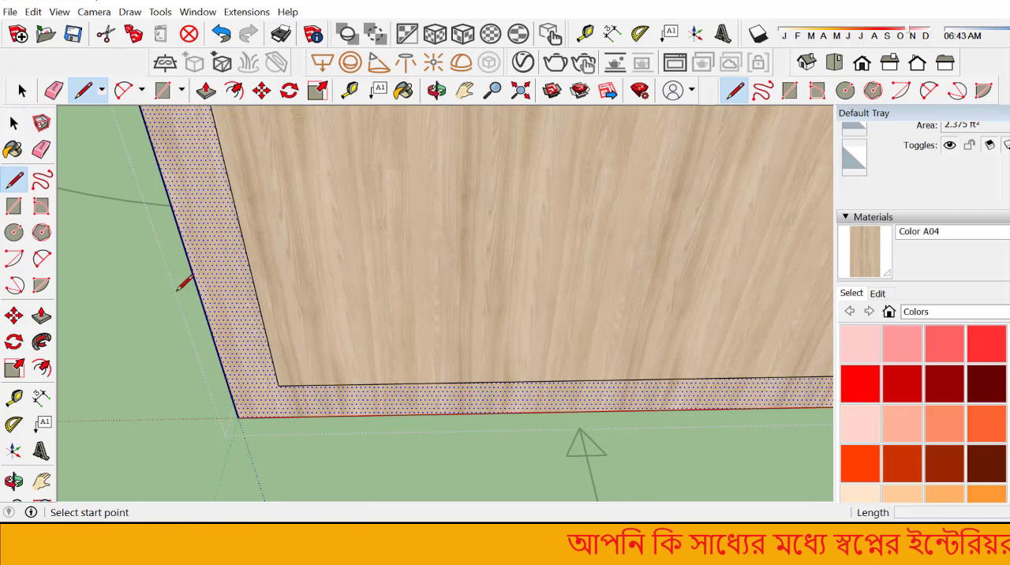
scroll(304, 343, up, 2)
click(273, 392)
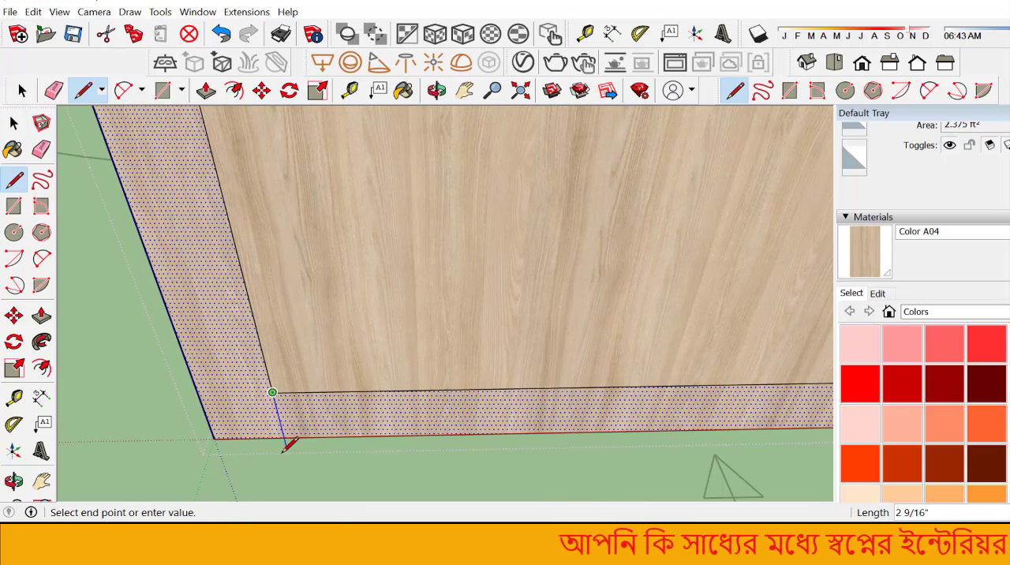
click(283, 437)
scroll(283, 438, down, 2)
scroll(283, 437, down, 3)
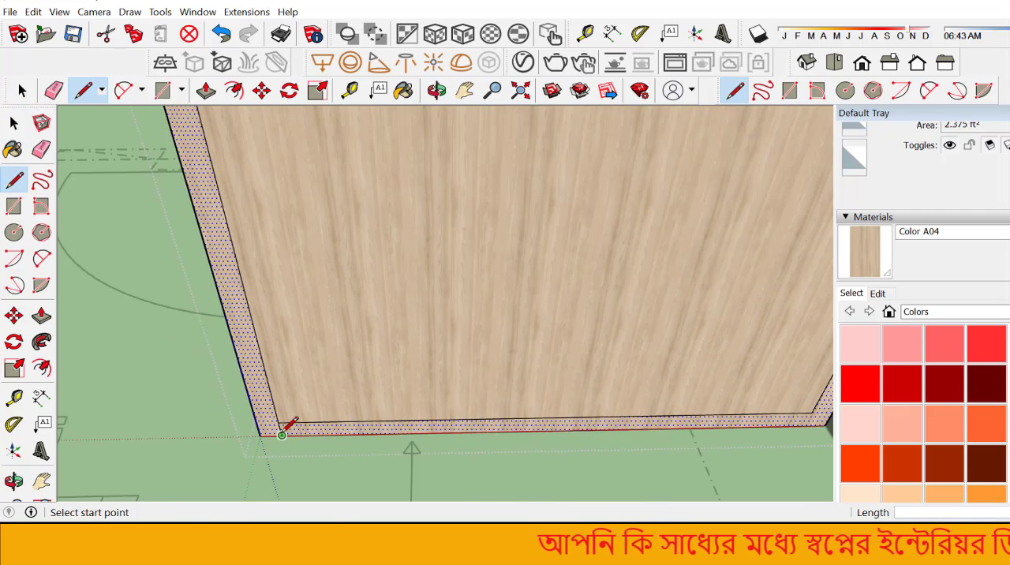
scroll(660, 424, up, 4)
click(660, 424)
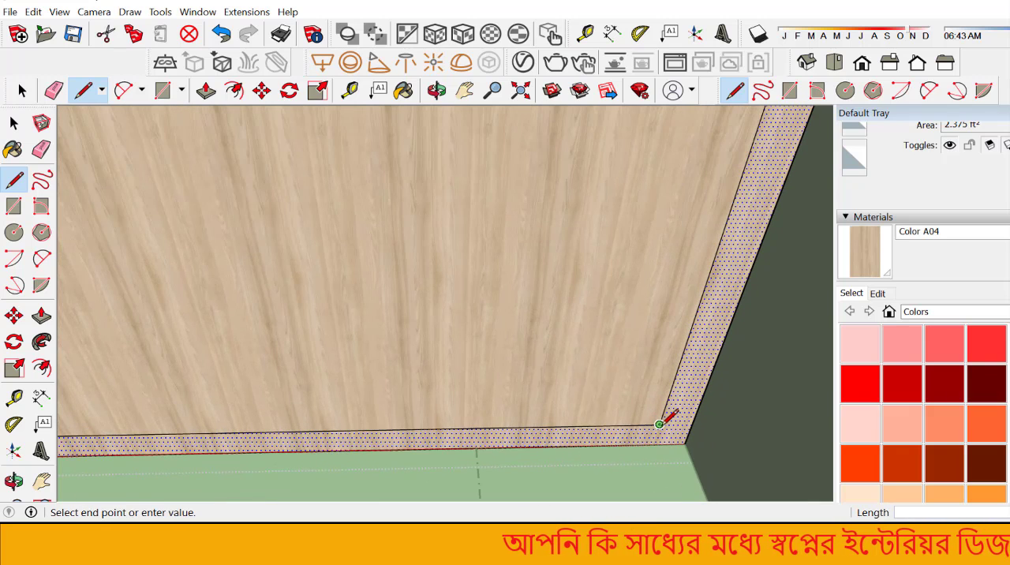
click(653, 445)
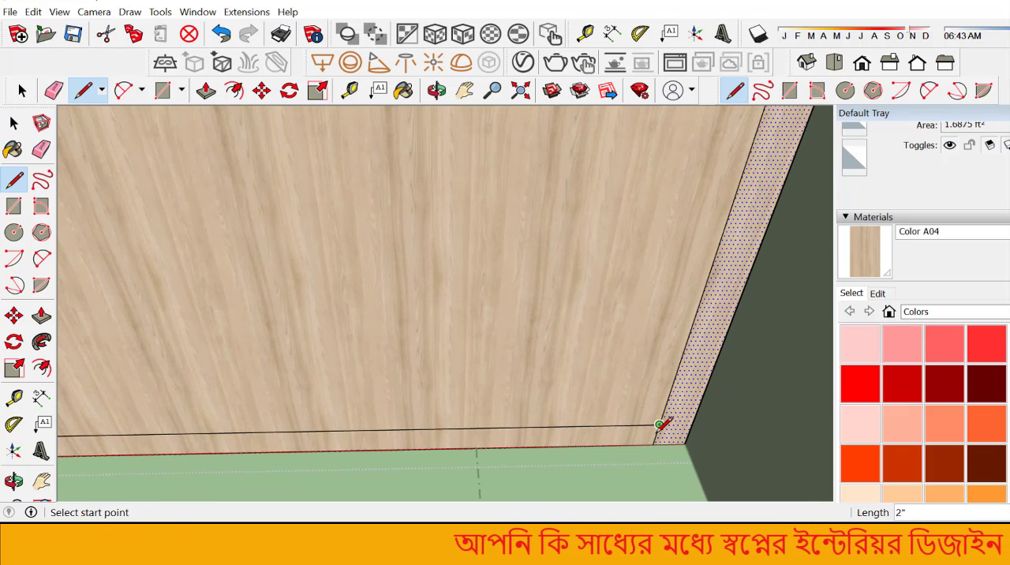
Step: Draw a 4' 1 1/2" horizontal line between the frame's vertical sides just above the bottom edge, and erase the original lower frame line
scroll(657, 435, up, 2)
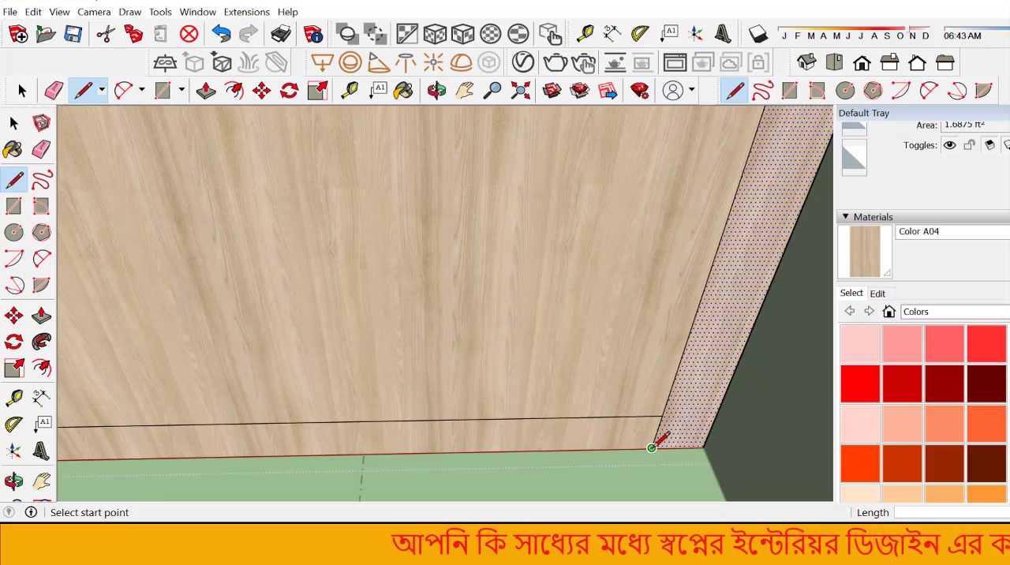
scroll(656, 438, up, 3)
click(658, 430)
scroll(667, 435, up, 1)
scroll(667, 435, down, 5)
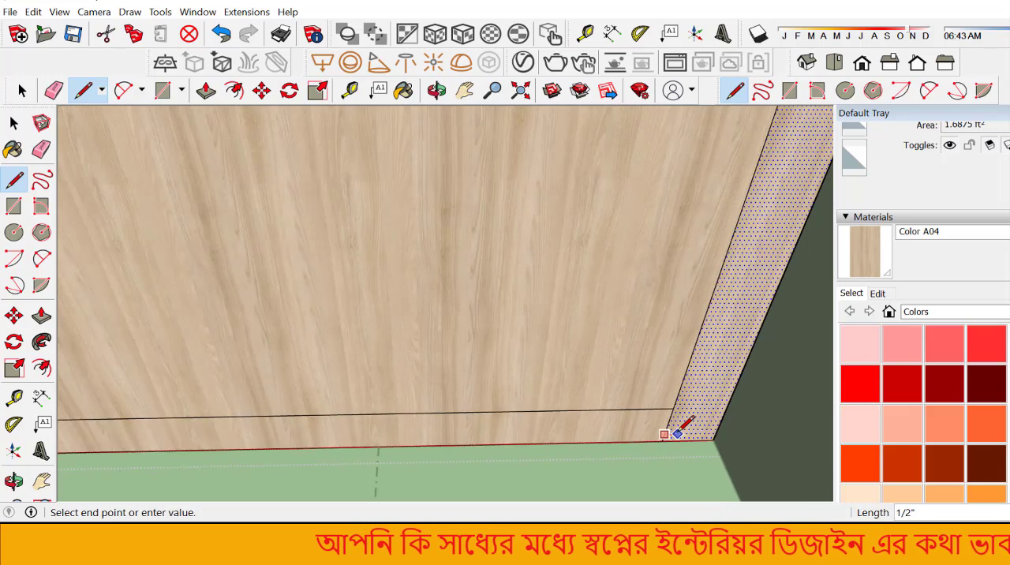
scroll(243, 435, up, 5)
scroll(244, 434, up, 1)
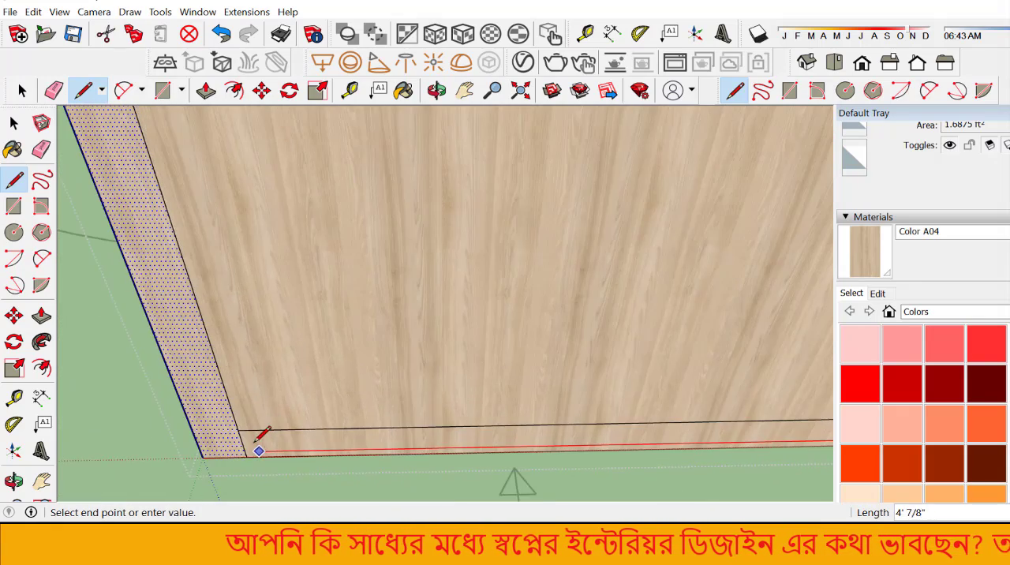
click(246, 431)
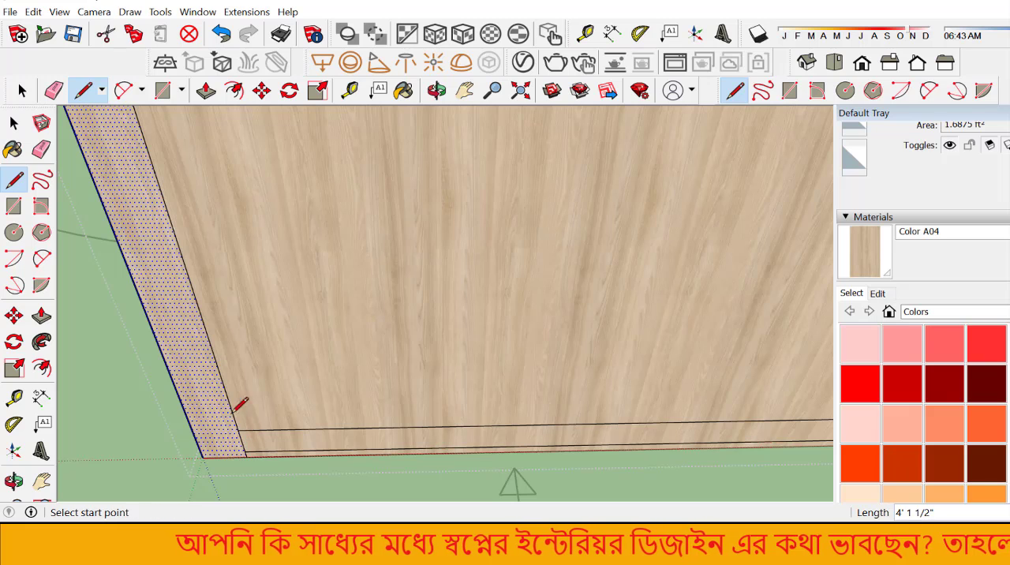
click(41, 148)
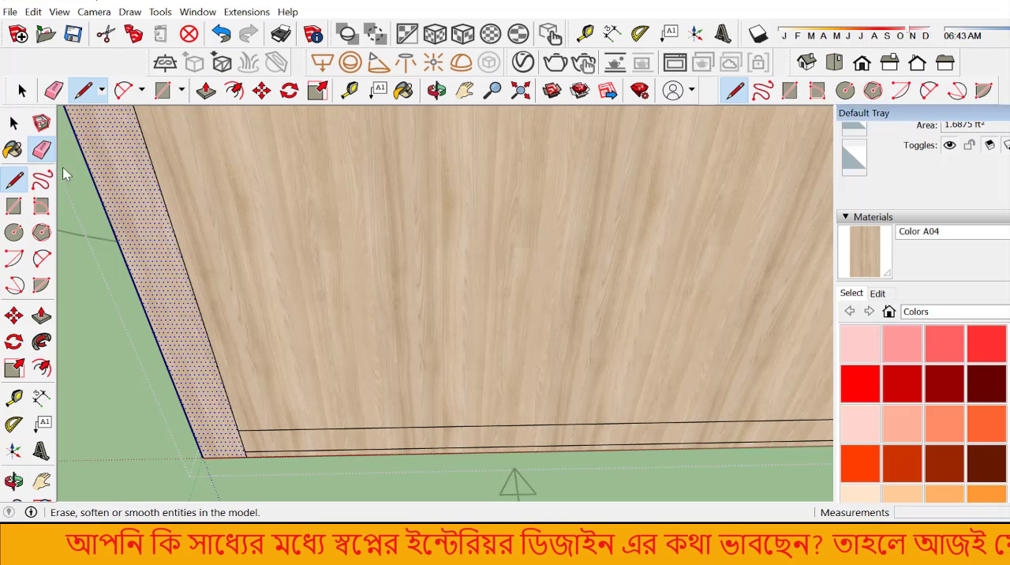
click(332, 432)
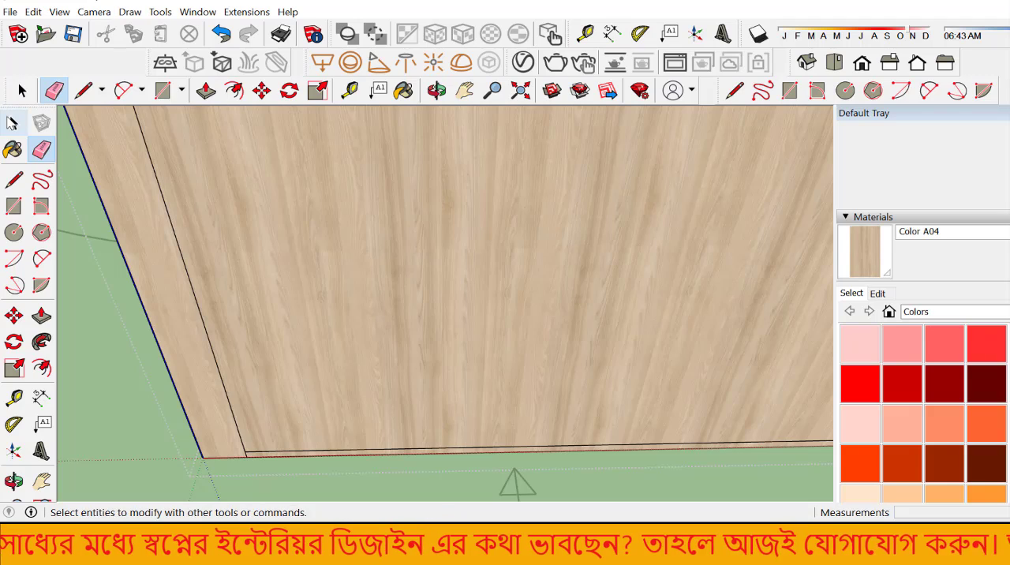
Step: Offset the outline of the front's inner panel face inward by .2"
click(13, 122)
scroll(606, 329, down, 8)
scroll(411, 340, up, 5)
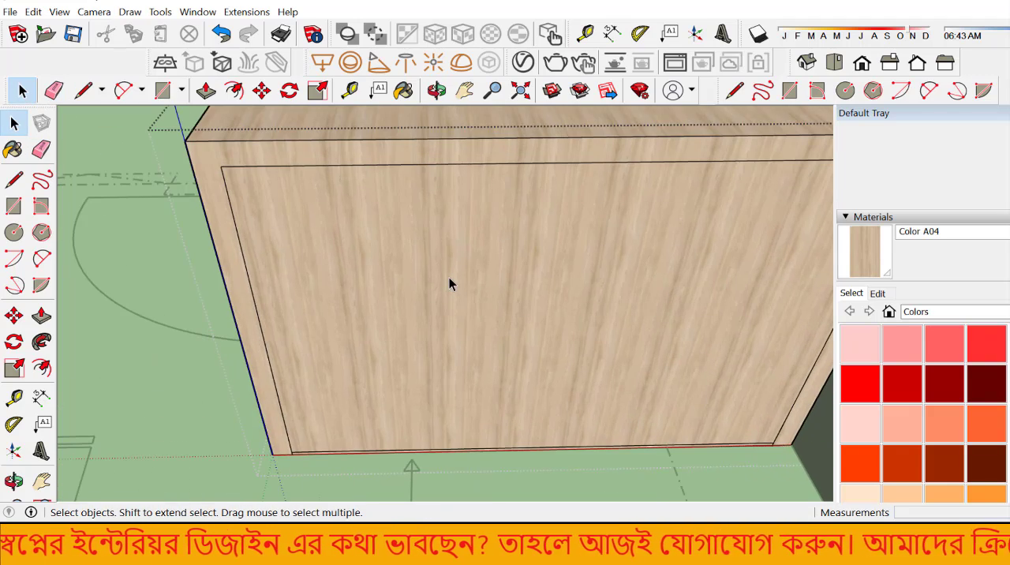
click(449, 276)
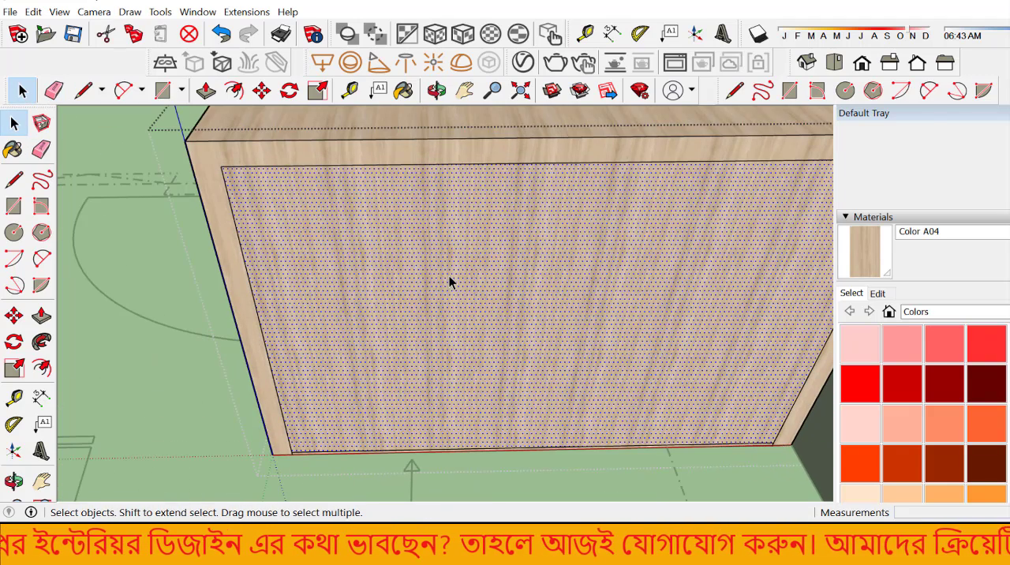
click(39, 371)
click(250, 172)
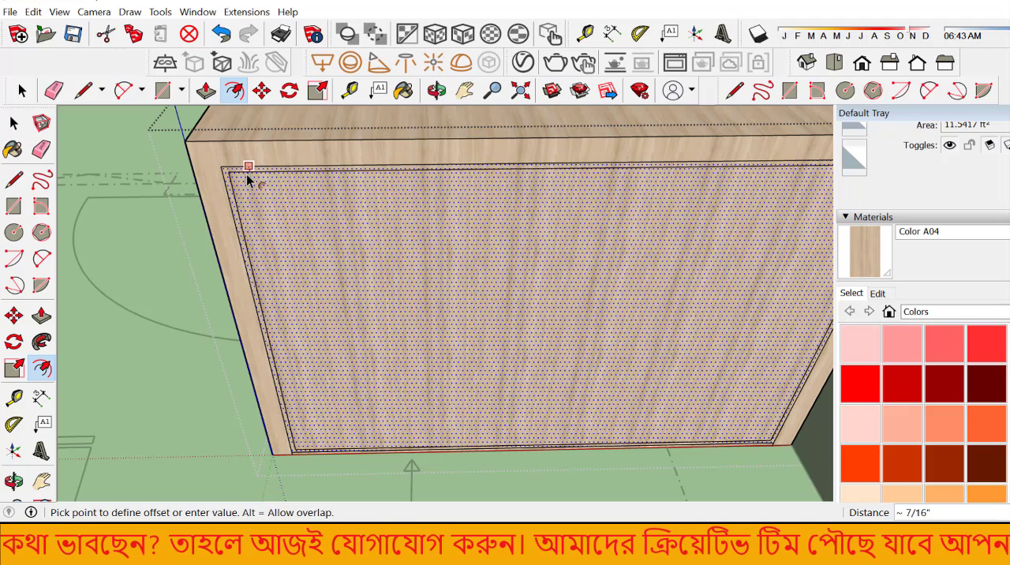
key(Return)
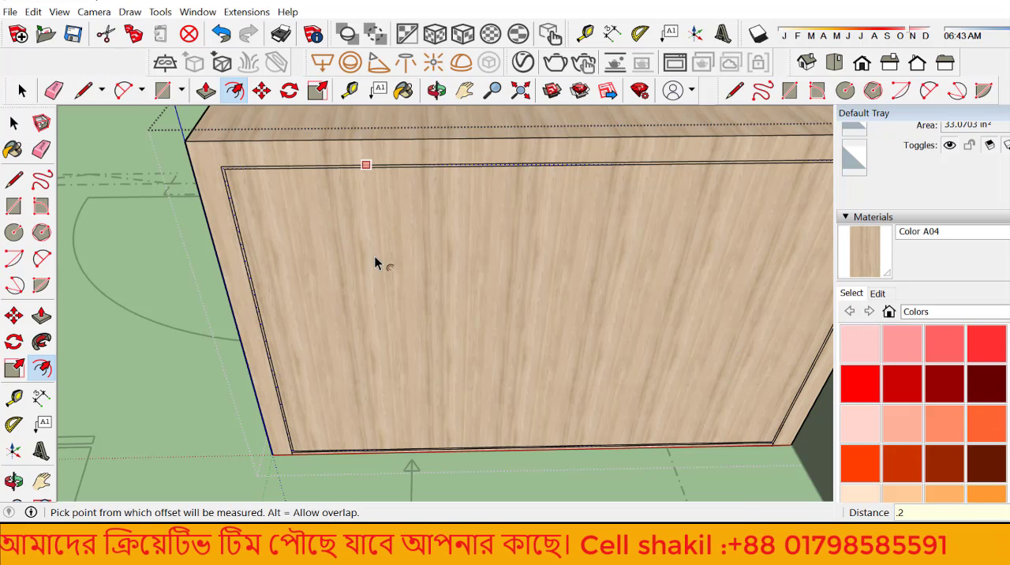
Step: Push the thin strip around the inner panel .5" into the cabinet to form a groove
scroll(224, 170, up, 4)
scroll(222, 176, up, 3)
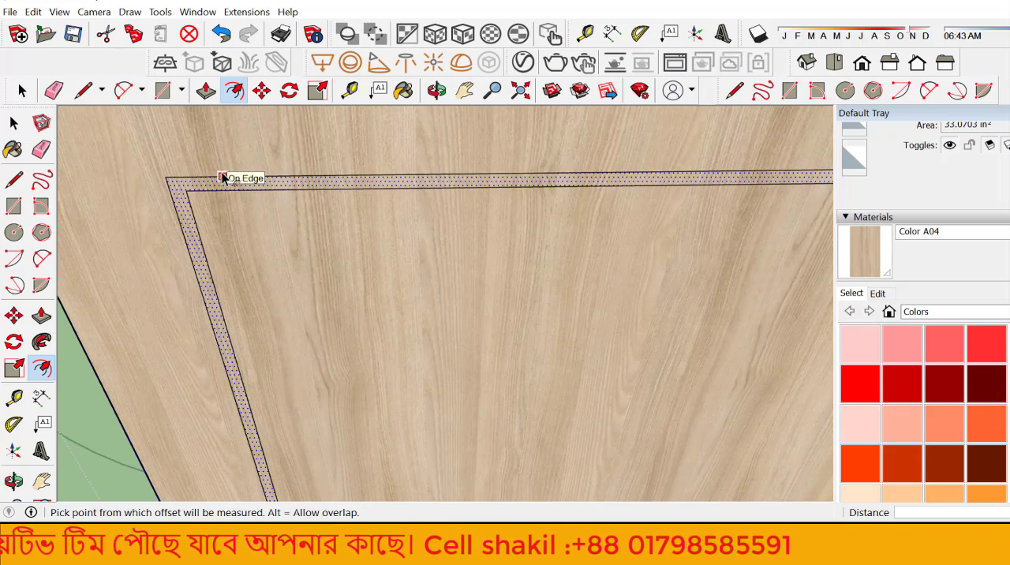
scroll(219, 229, down, 5)
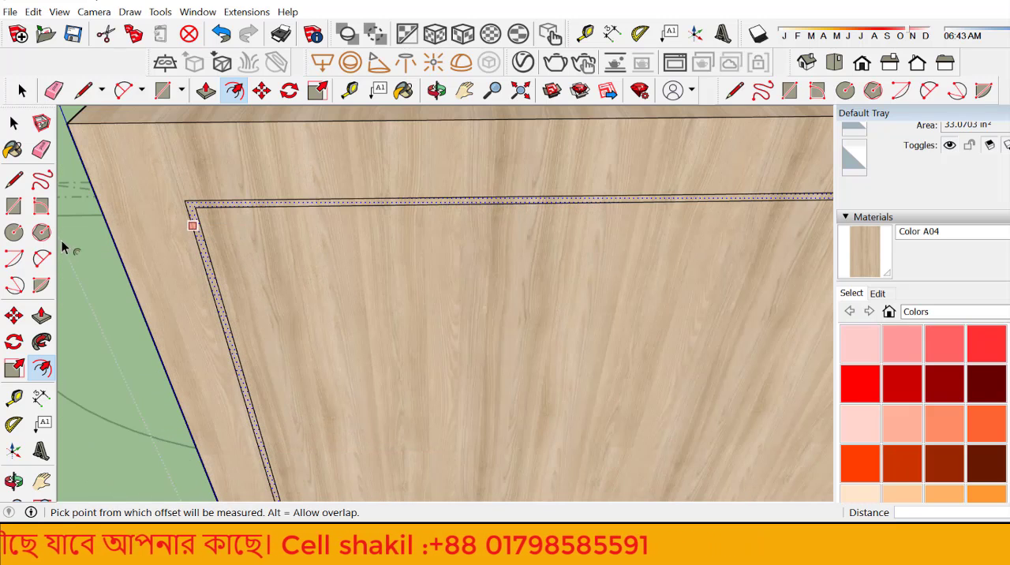
click(42, 316)
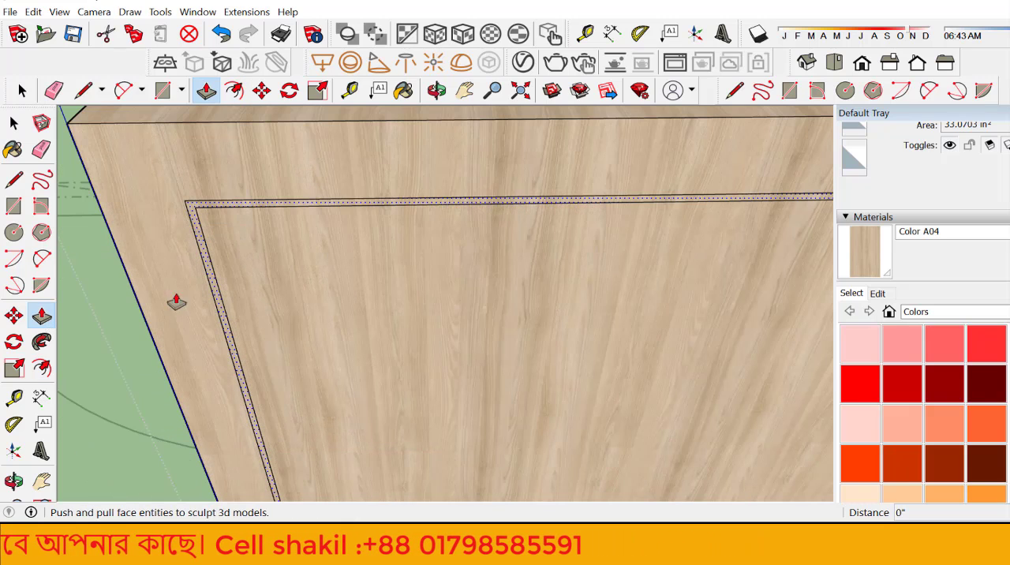
click(201, 225)
text(.)
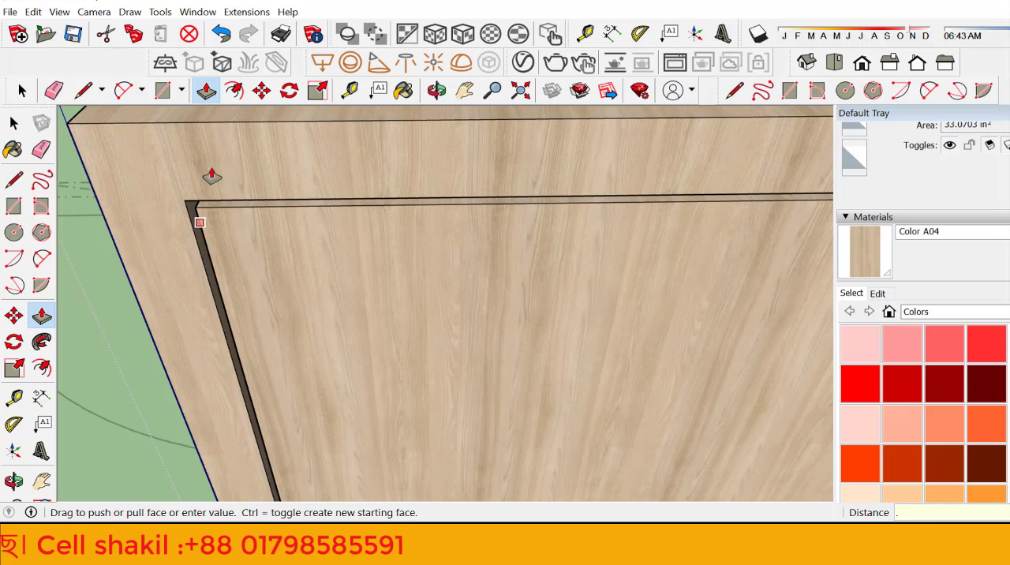
text(5)
key(Return)
Step: Copy the inner panel's left vertical edge to its right edge and divide the span into four equal parts with /4
click(13, 124)
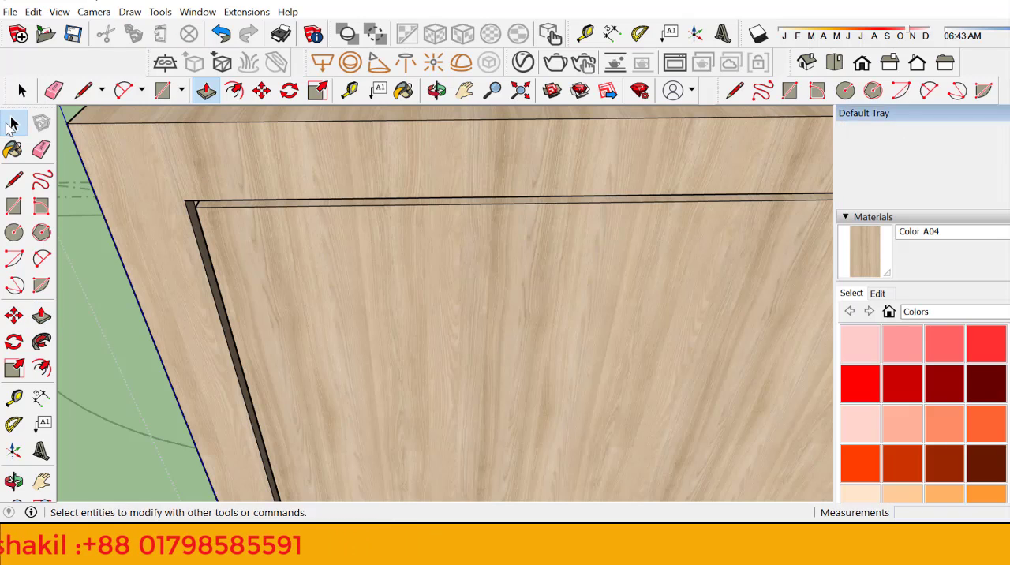
click(204, 237)
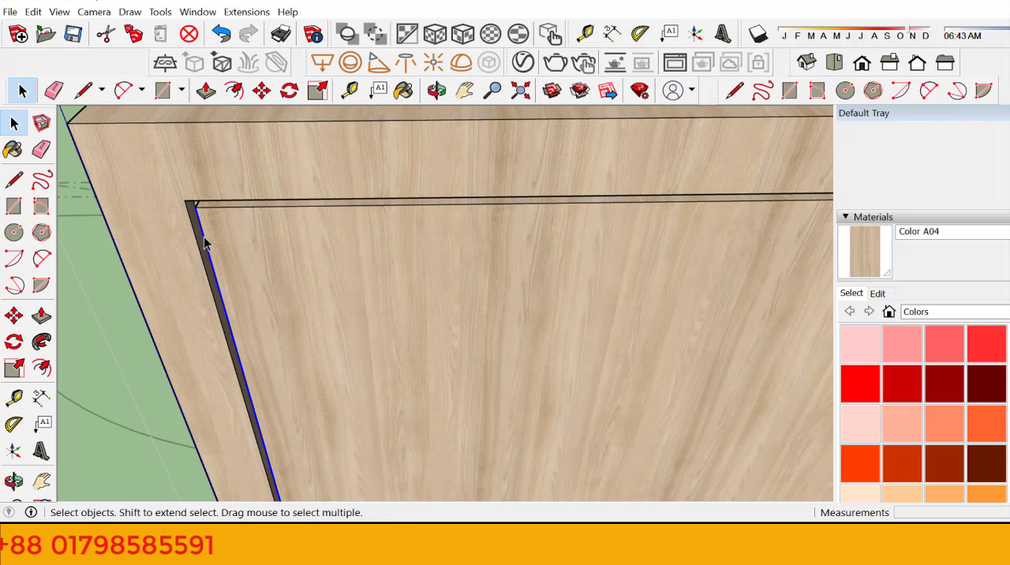
click(13, 316)
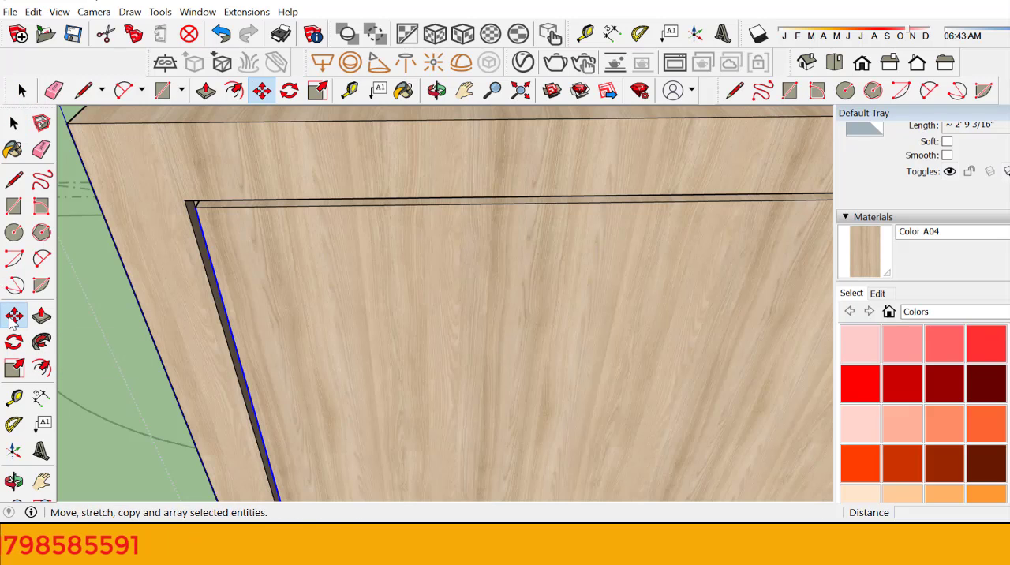
key(ctrl)
click(195, 209)
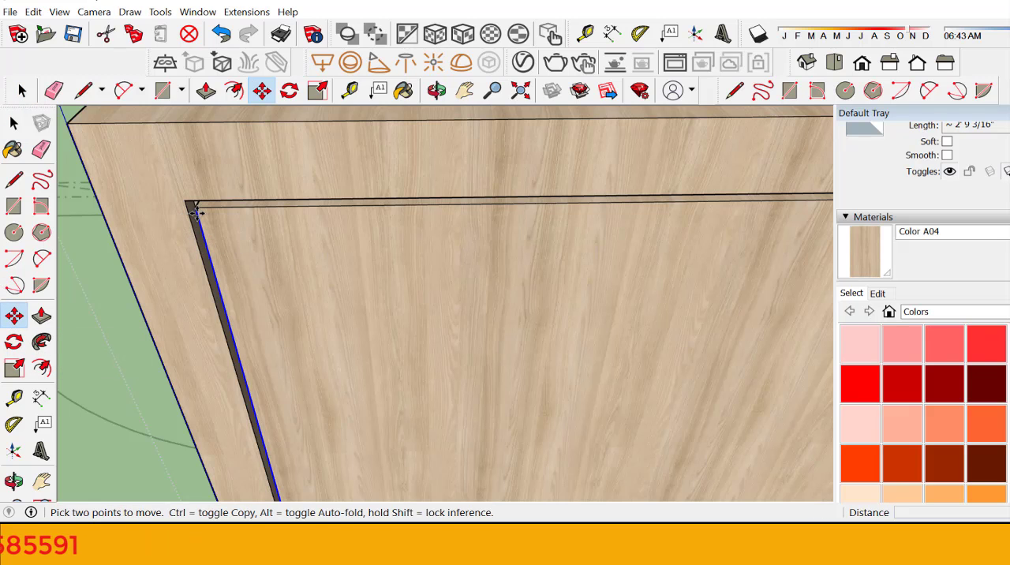
scroll(198, 277, down, 5)
scroll(185, 275, down, 5)
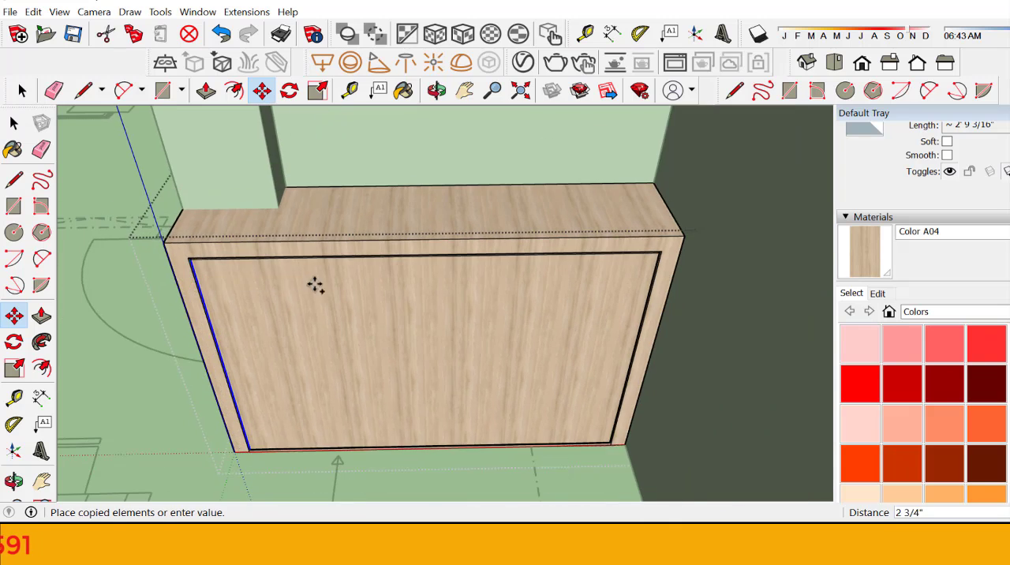
scroll(656, 264, up, 8)
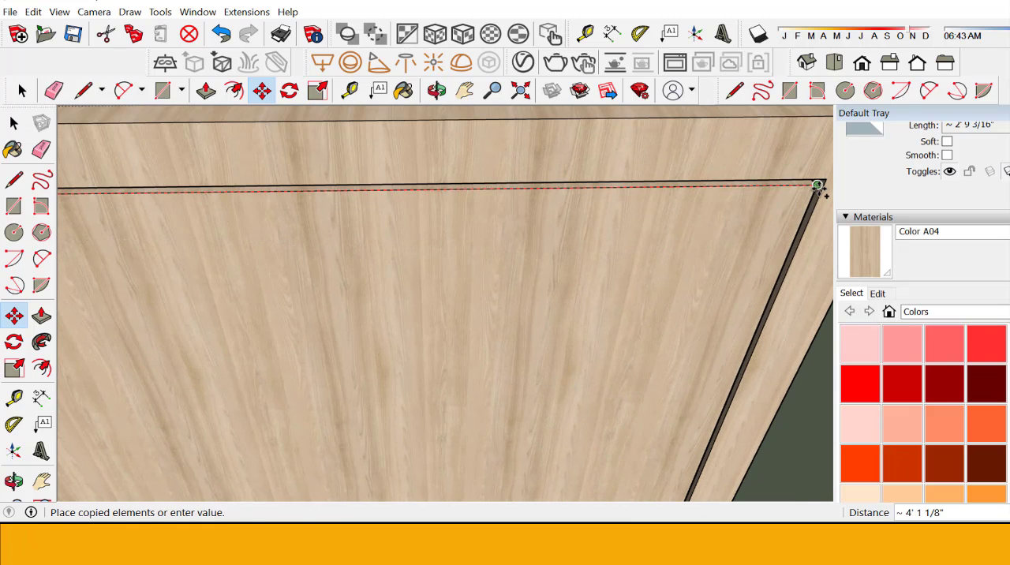
click(818, 187)
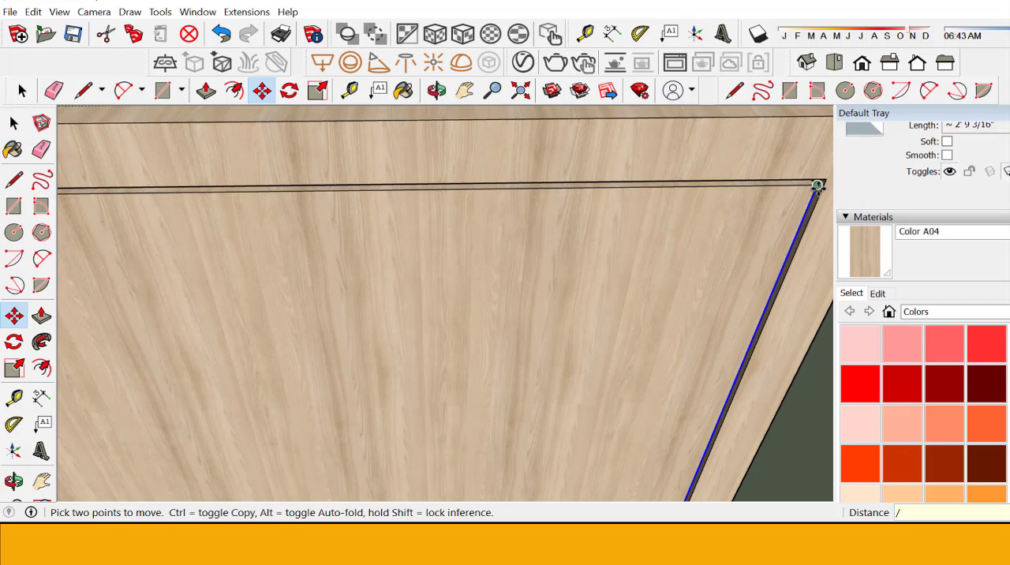
key(Return)
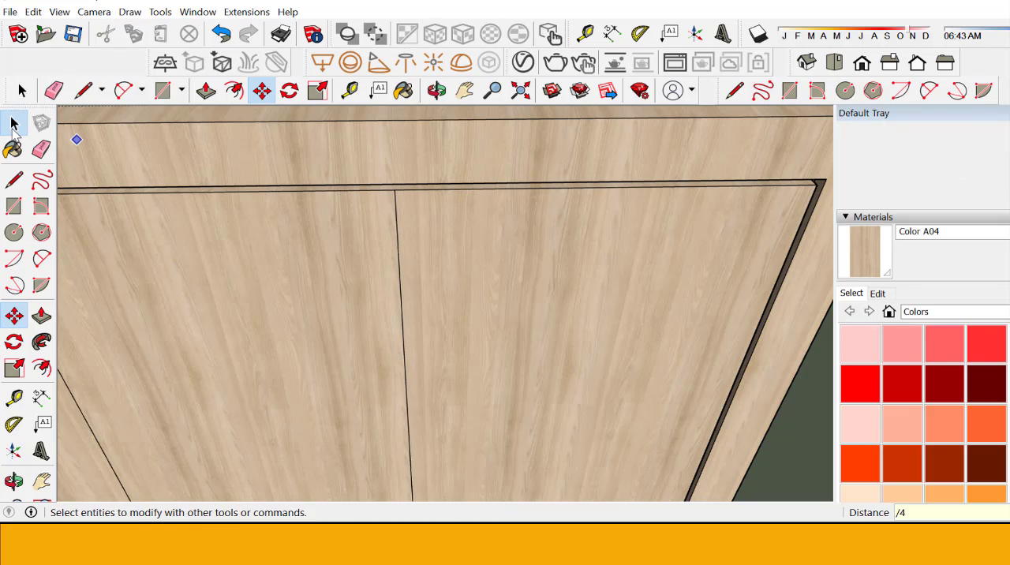
Step: Select the three vertical dividing lines on the panel and copy them .1" to the right
click(13, 125)
scroll(551, 355, down, 6)
scroll(551, 354, down, 2)
scroll(500, 435, up, 8)
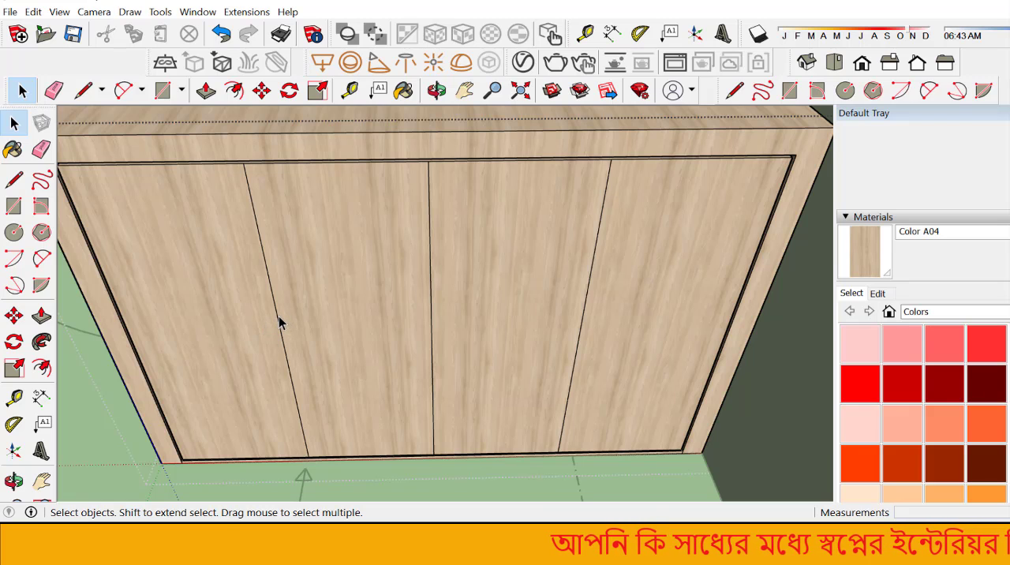
click(280, 322)
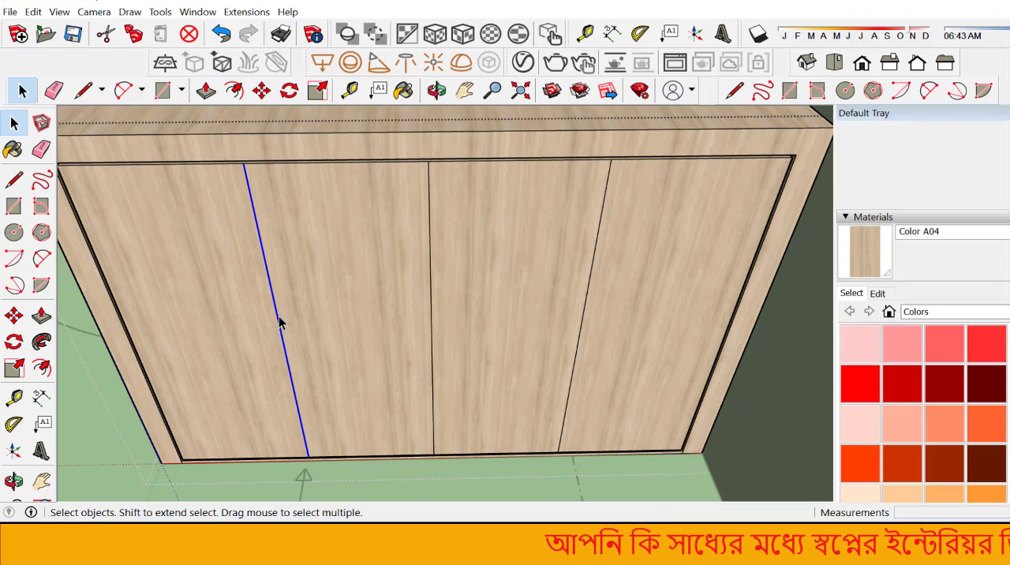
shift+click(431, 264)
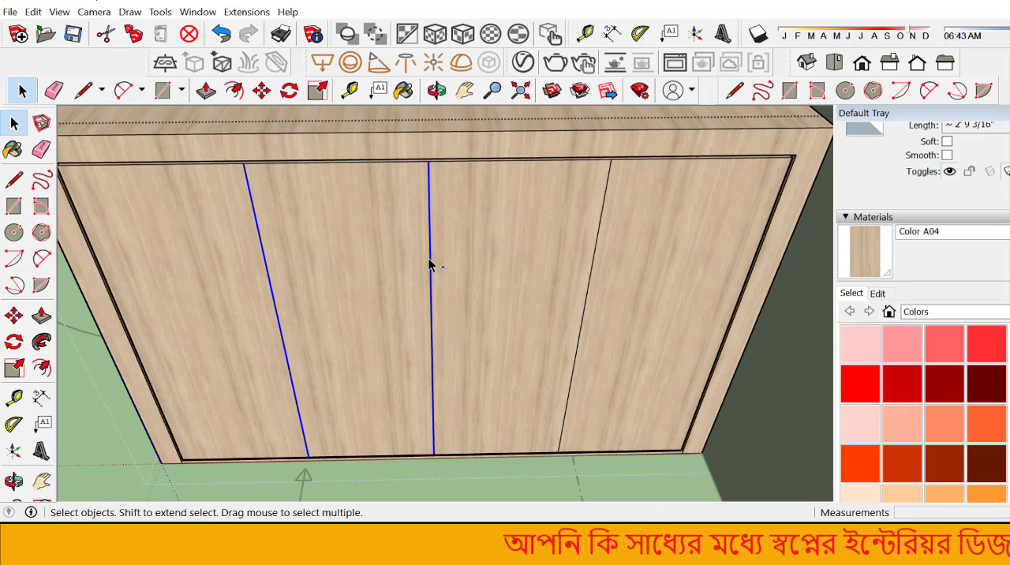
shift+click(603, 215)
click(13, 315)
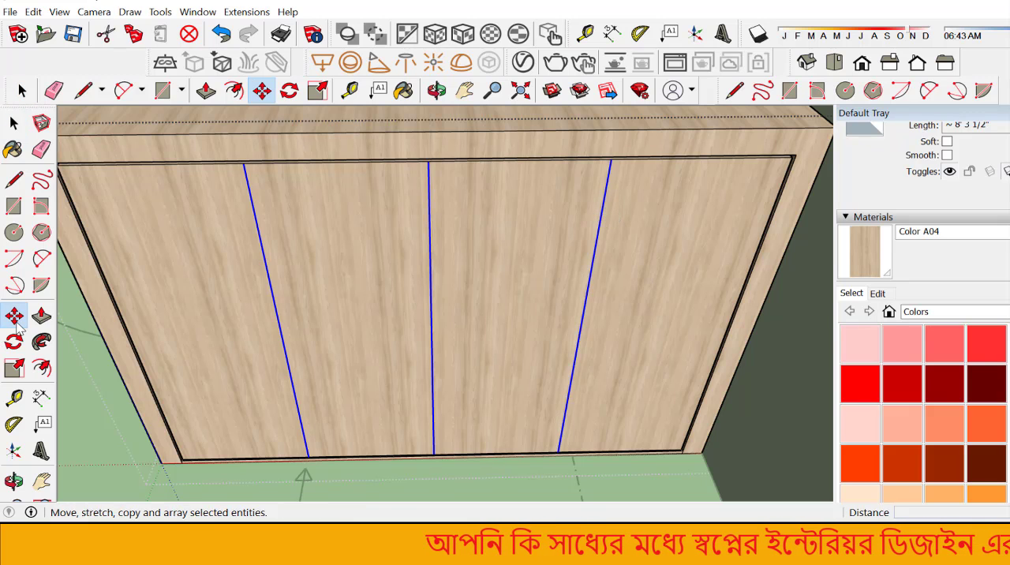
scroll(624, 154, up, 3)
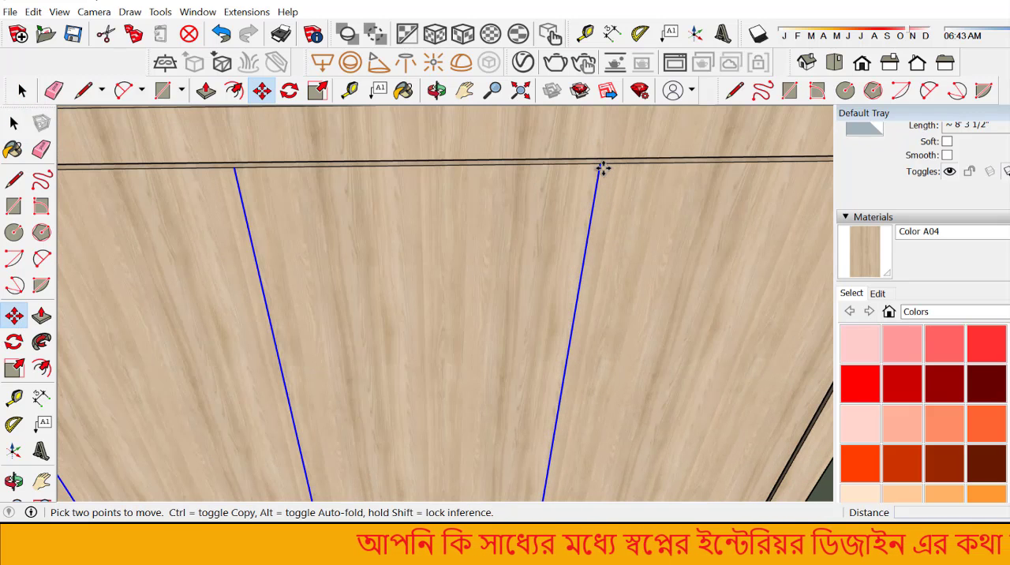
key(ctrl)
click(600, 164)
scroll(625, 162, up, 2)
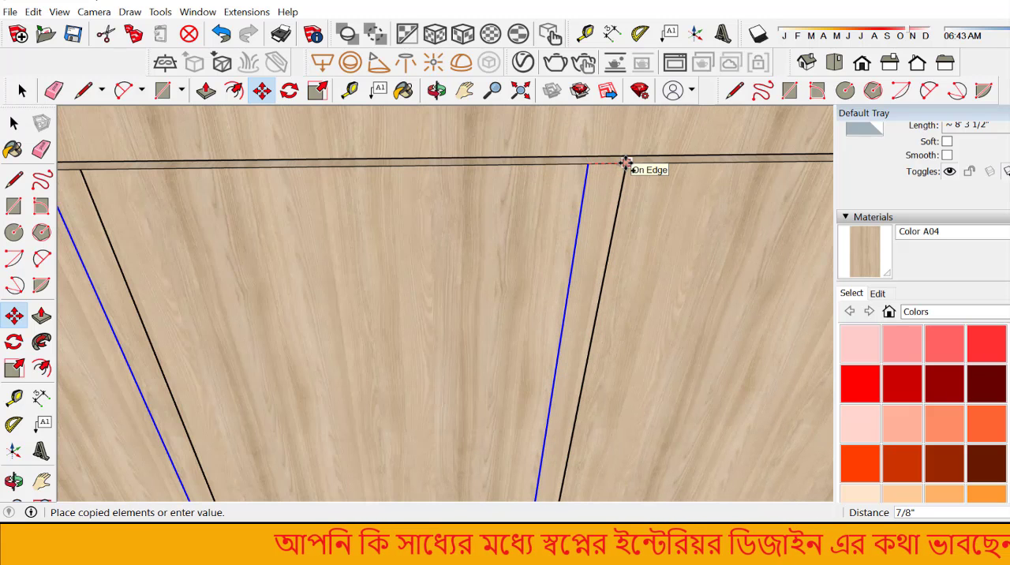
text(.1)
key(Return)
Step: Copy the three offset dividing lines .2" back to the left, past the original lines
scroll(601, 162, up, 1)
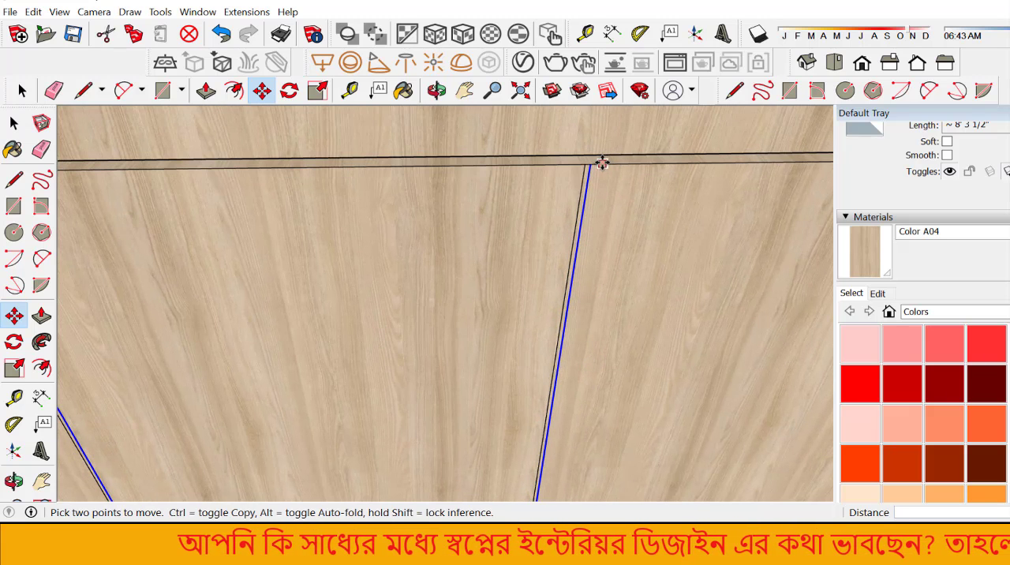
click(592, 163)
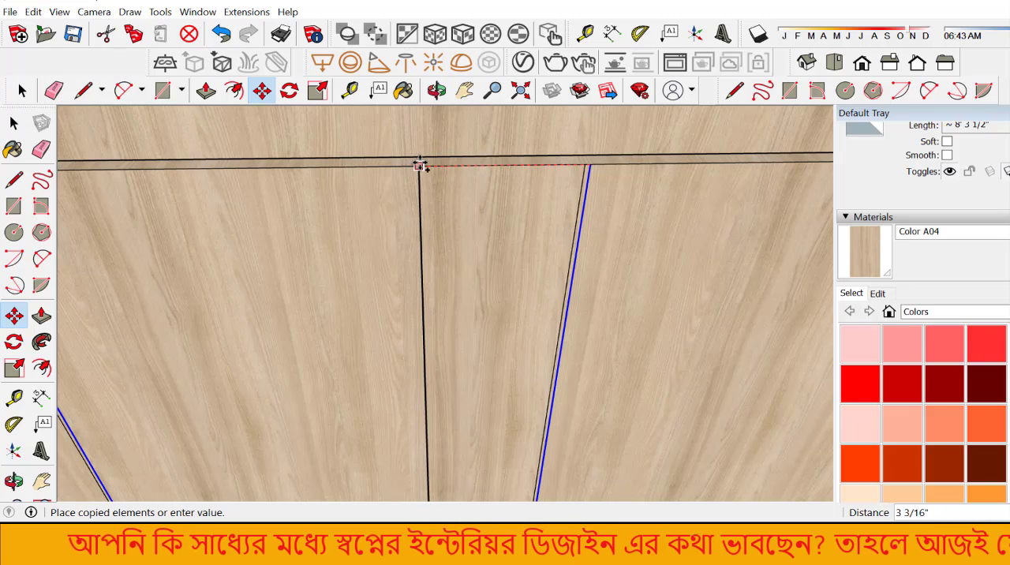
text(.2)
key(Return)
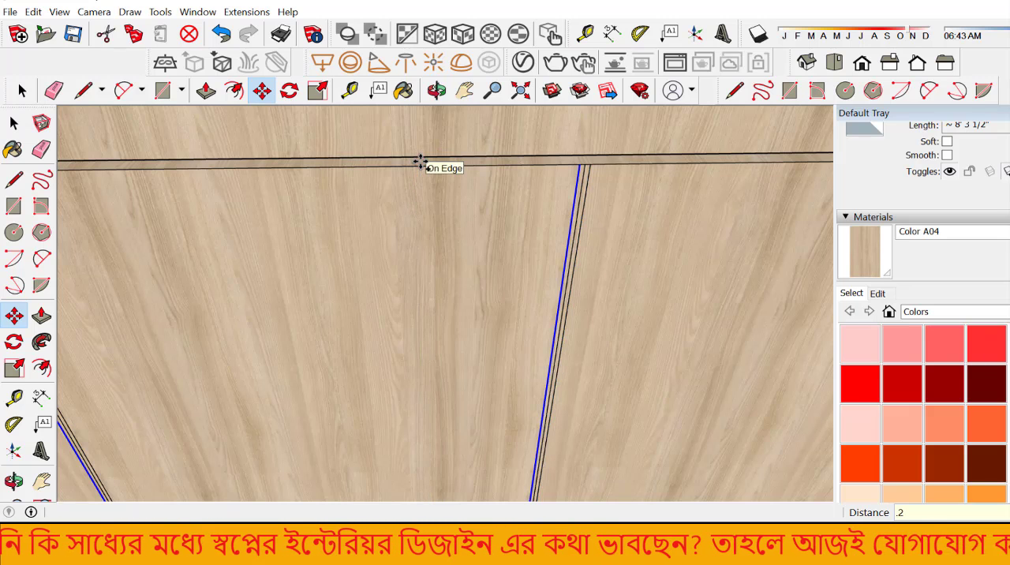
Step: Erase the middle line from two of the three vertical divider strips on the cabinet's front panel
click(41, 150)
scroll(514, 181, up, 5)
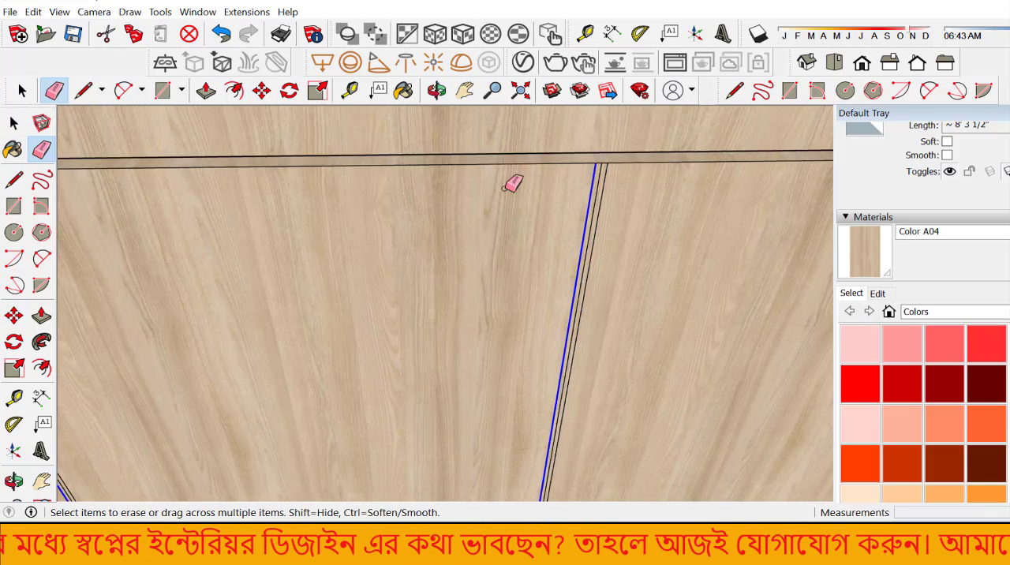
click(700, 197)
scroll(700, 198, down, 7)
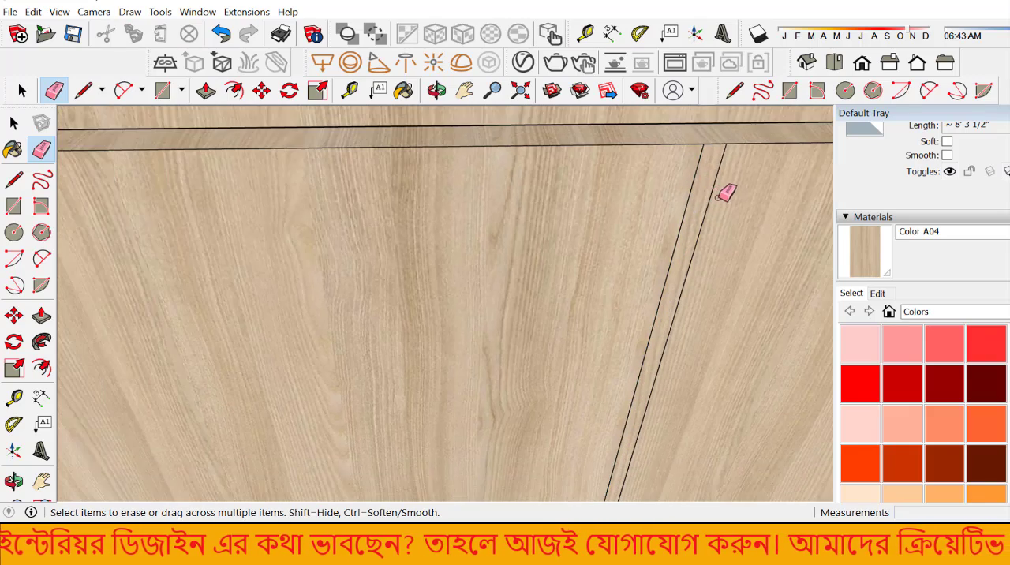
scroll(530, 220, up, 3)
scroll(319, 197, up, 2)
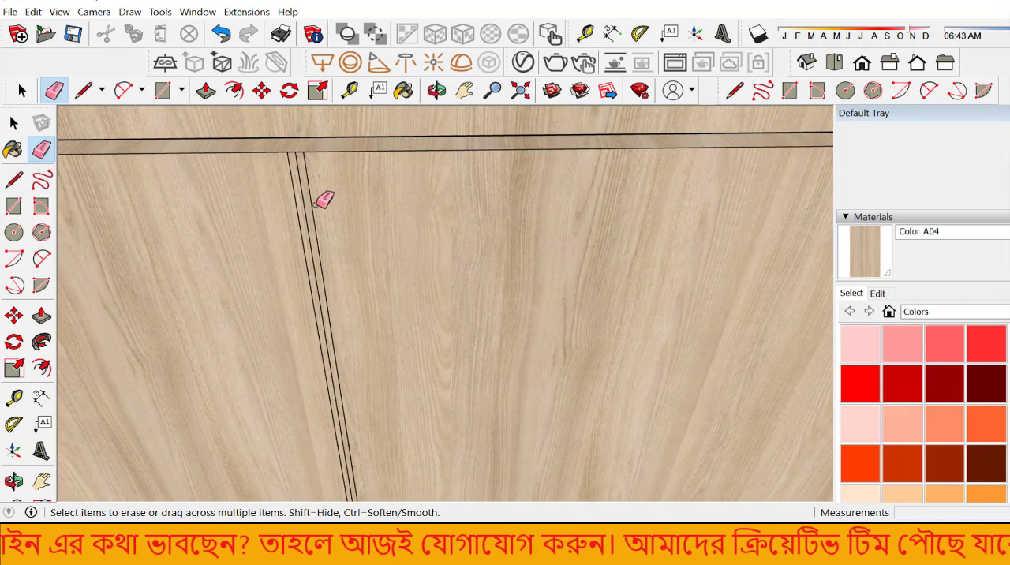
click(303, 207)
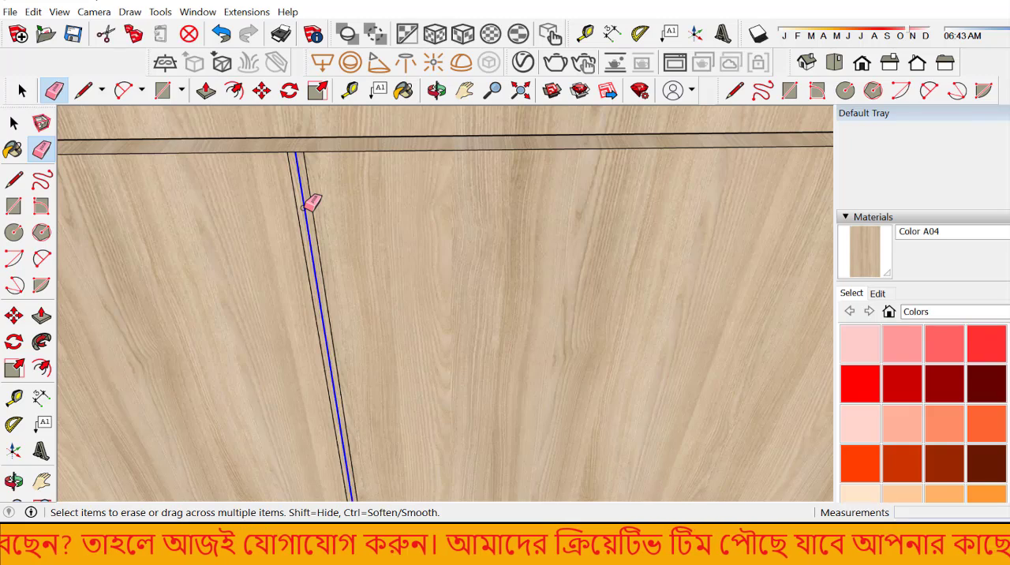
scroll(719, 269, down, 6)
scroll(232, 193, up, 1)
scroll(307, 210, up, 3)
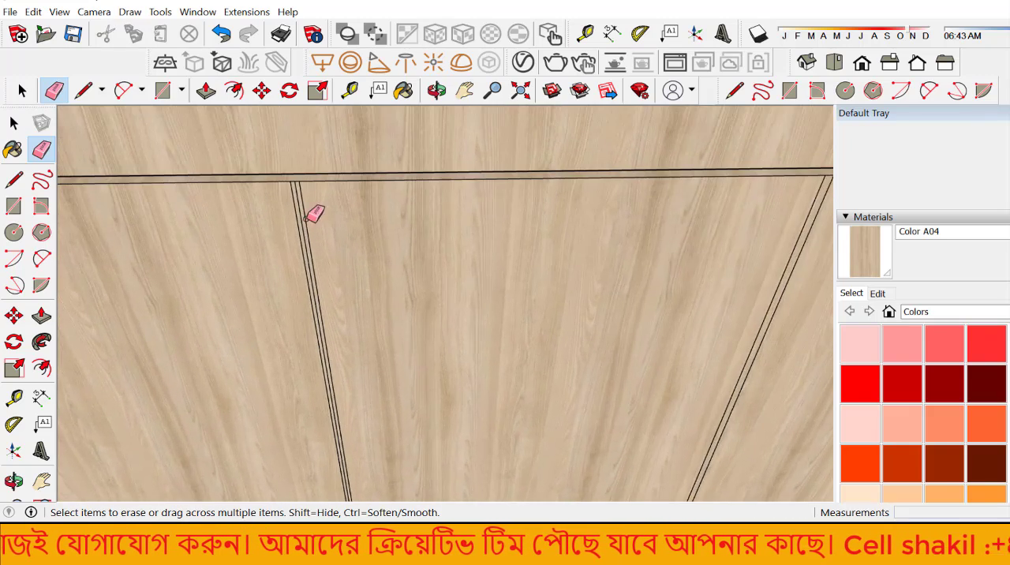
click(304, 208)
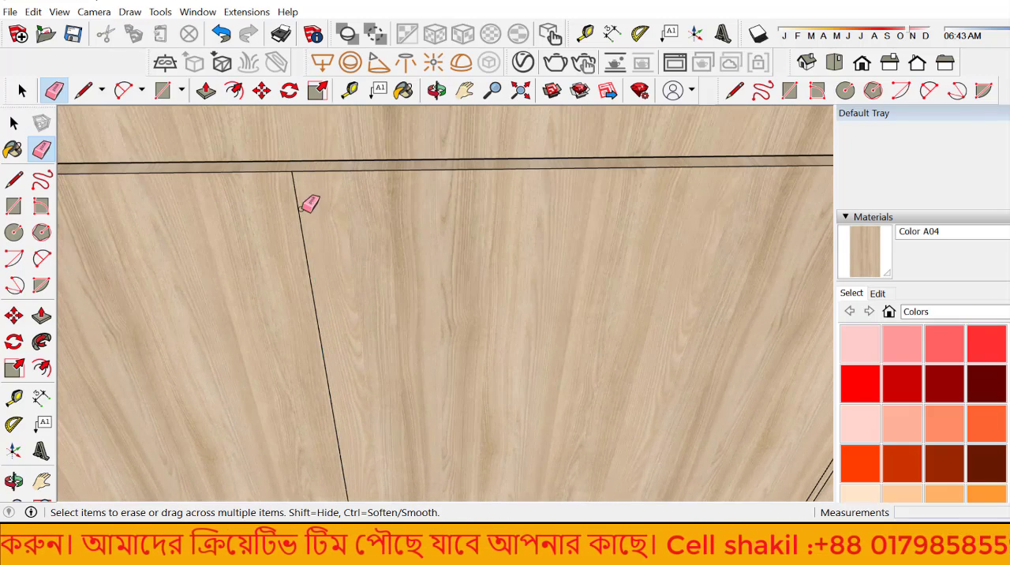
scroll(375, 215, down, 1)
key(ctrl+z)
Step: Erase only the middle line of the remaining vertical divider, keeping its two outer lines
scroll(300, 188, up, 2)
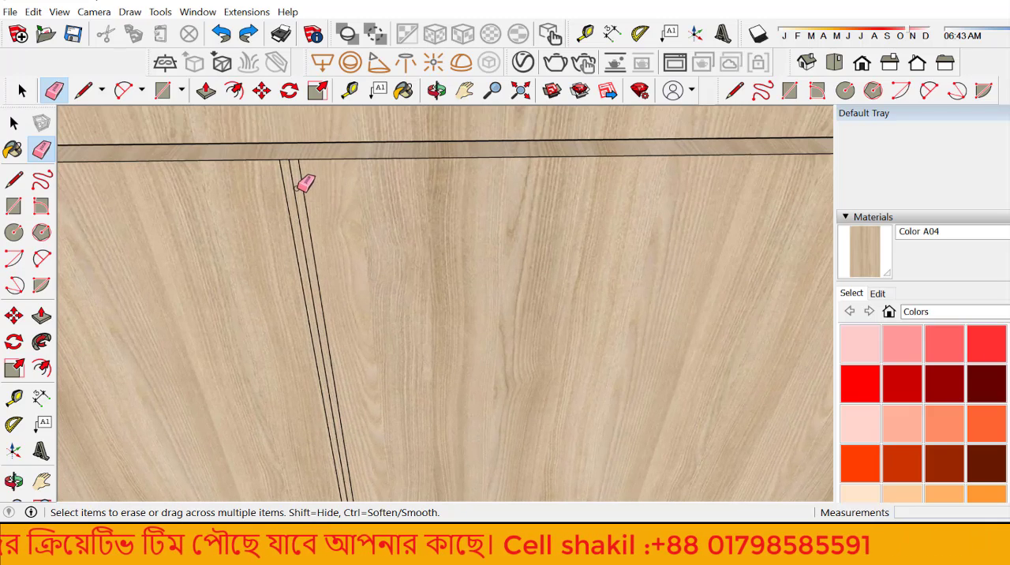
click(301, 184)
scroll(300, 232, down, 4)
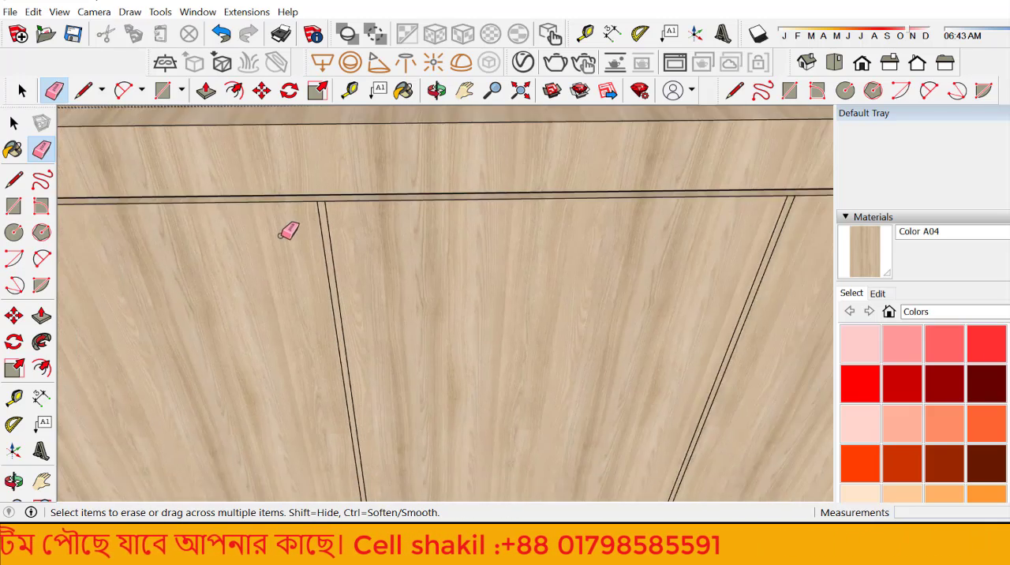
Step: Push the leftmost vertical divider strip 1/2" into the cabinet front to form a groove
click(41, 316)
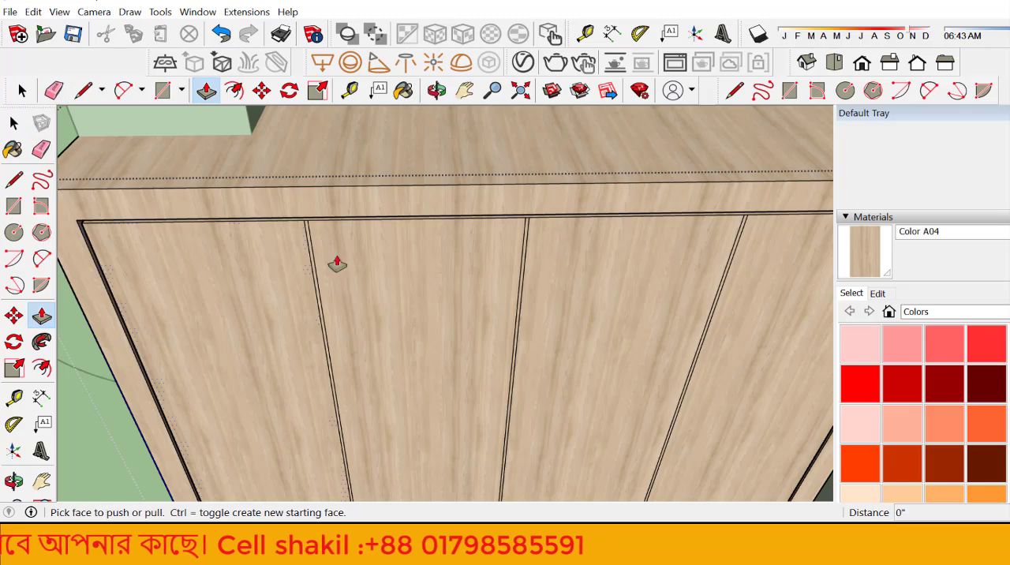
scroll(329, 215, up, 2)
scroll(330, 215, up, 2)
click(274, 233)
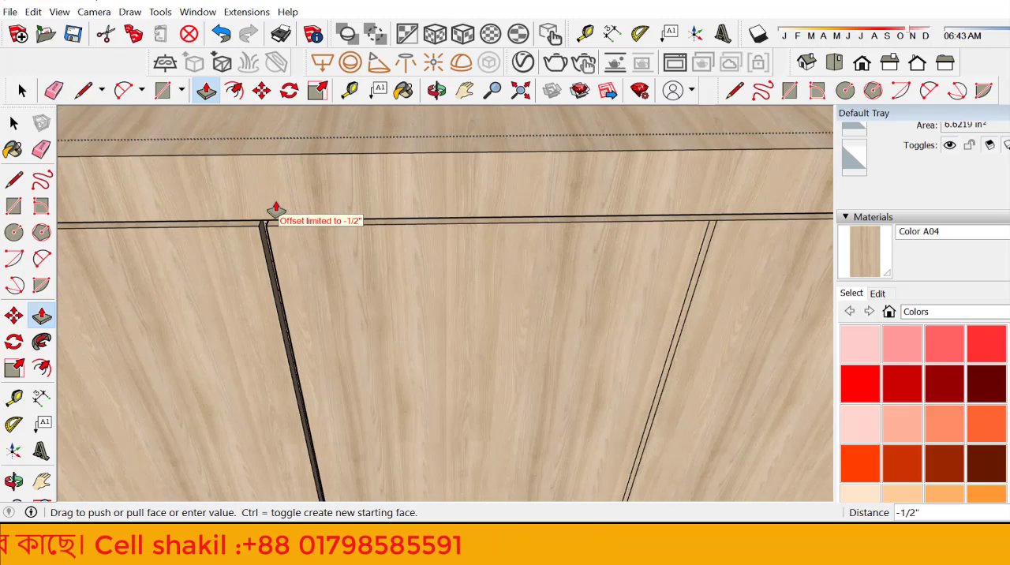
click(275, 209)
scroll(226, 264, down, 2)
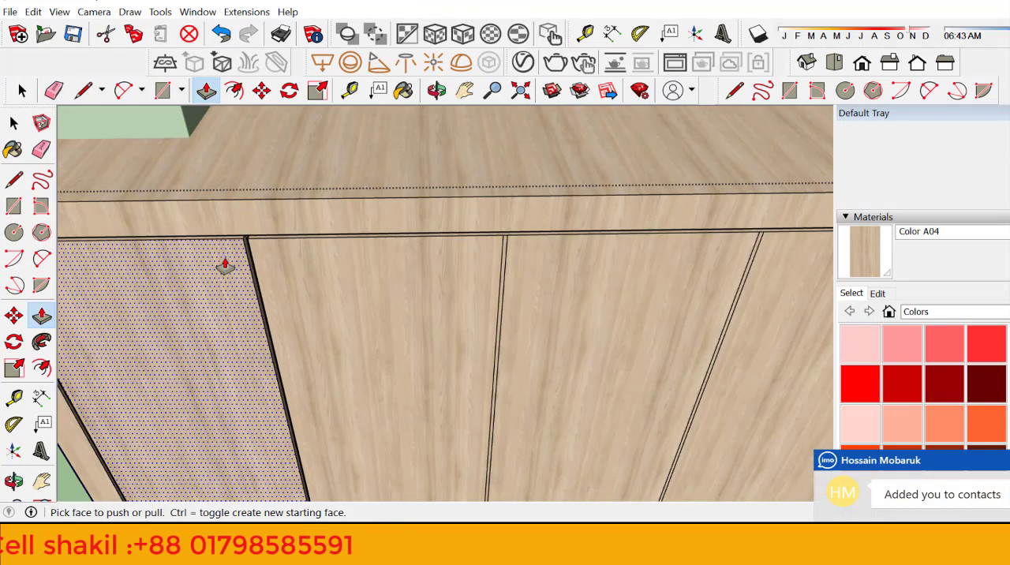
Step: Push the middle and right vertical divider strips into the cabinet by the same depth as the first groove
scroll(636, 332, up, 2)
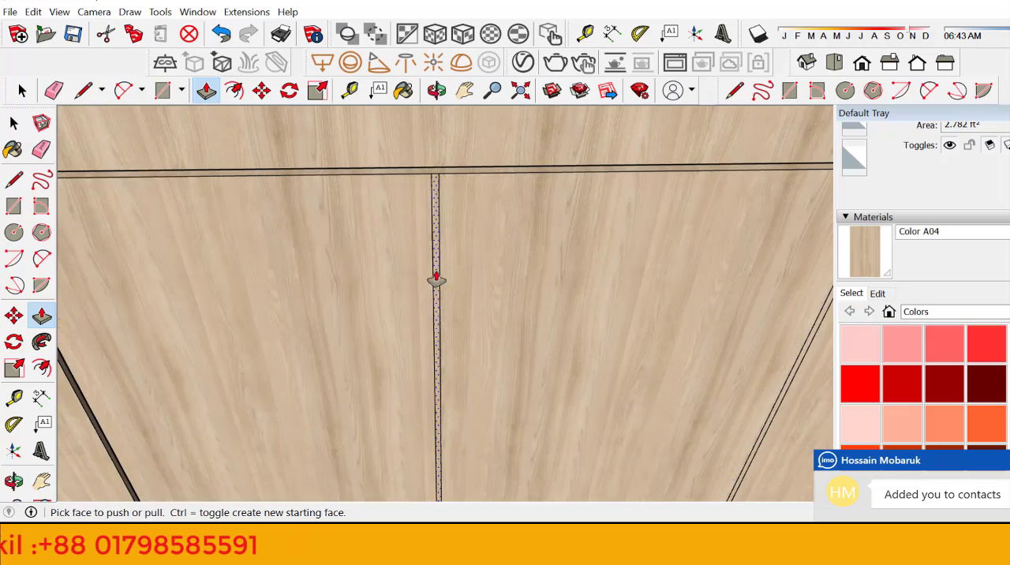
click(439, 281)
click(439, 281)
scroll(287, 295, down, 2)
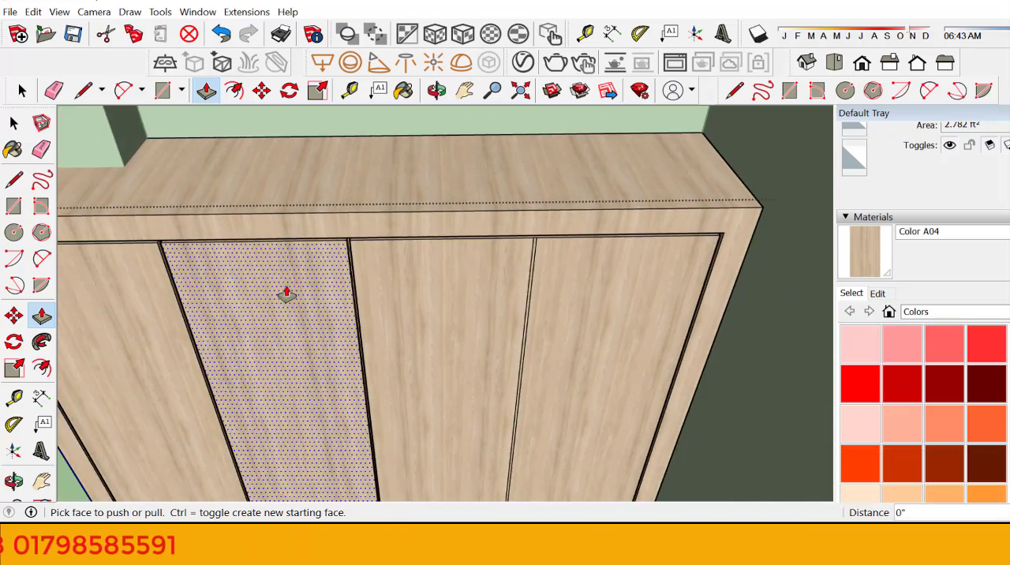
scroll(536, 255, up, 2)
scroll(536, 255, up, 2)
click(582, 258)
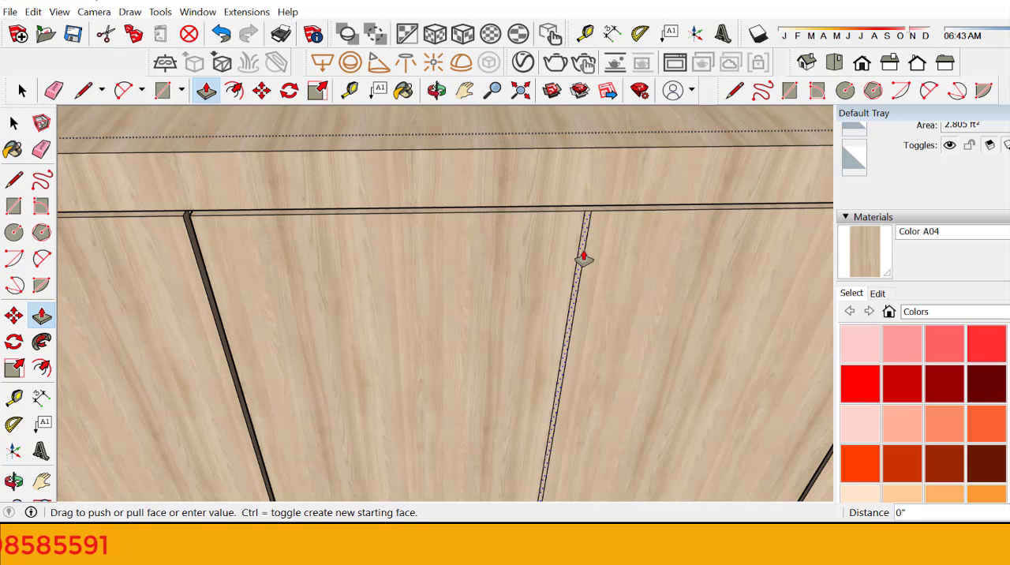
click(584, 259)
key(space)
scroll(436, 281, down, 5)
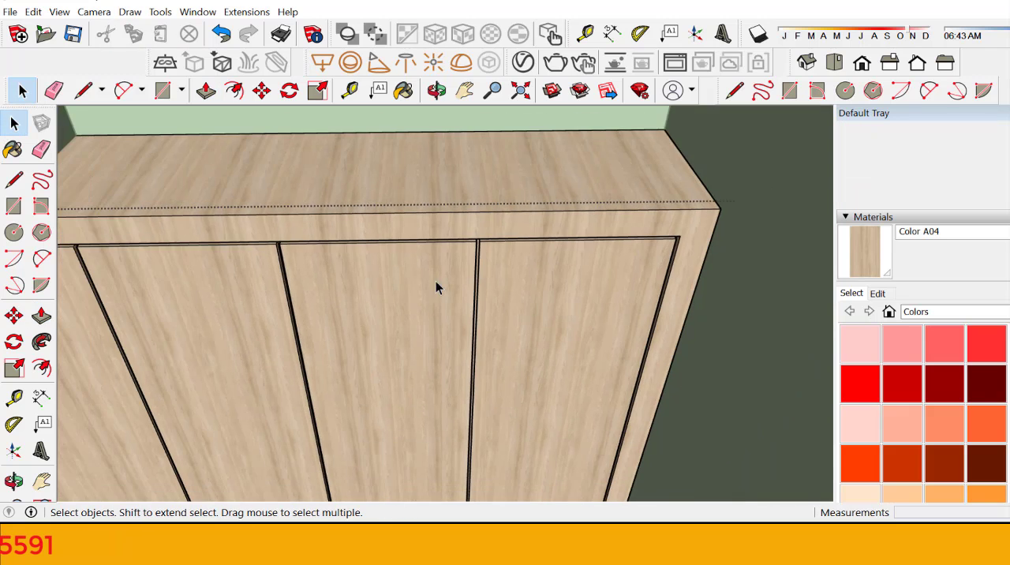
Step: Hide the whole cabinet group
scroll(395, 405, down, 3)
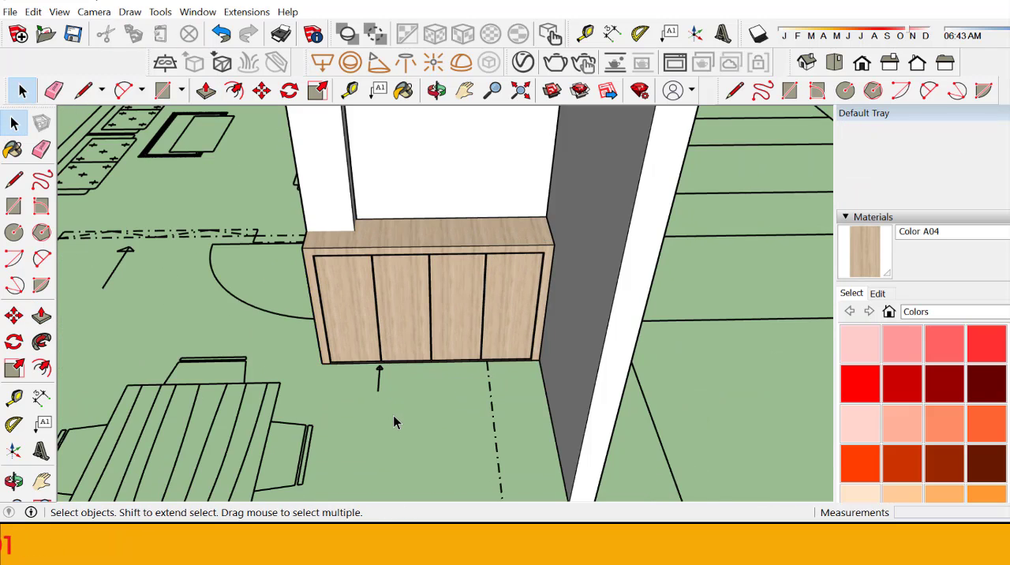
scroll(394, 415, up, 1)
scroll(480, 269, up, 2)
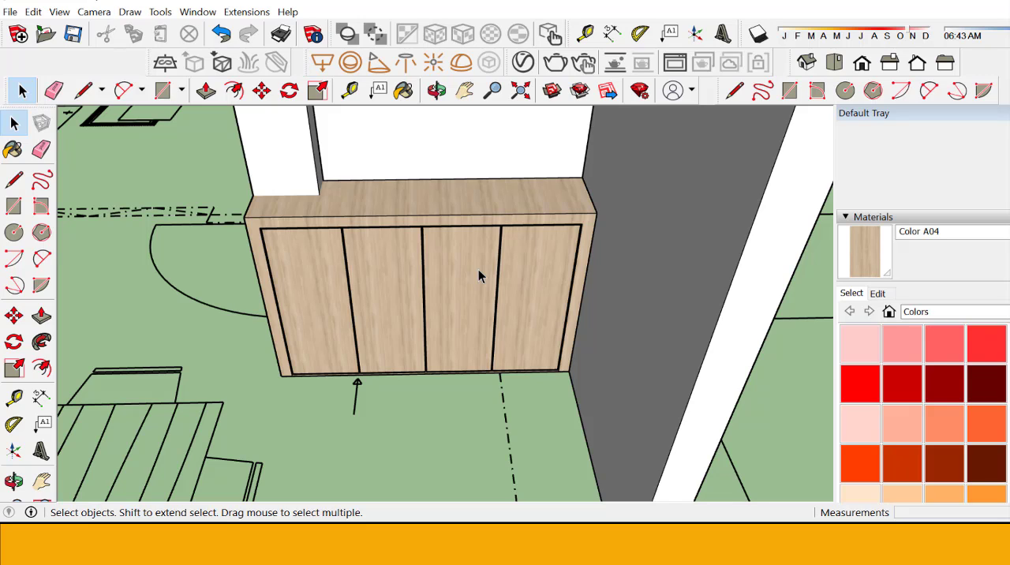
click(395, 301)
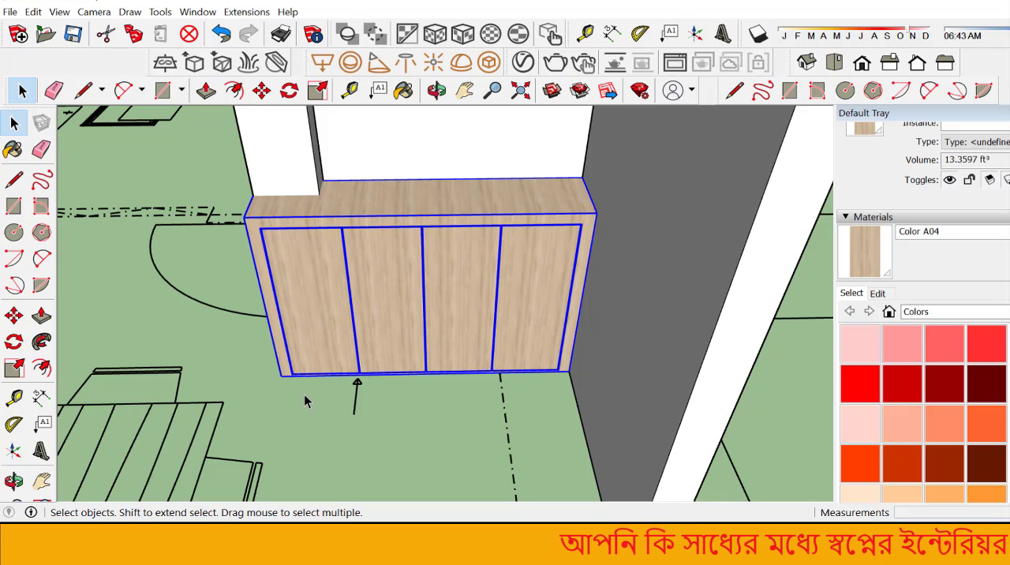
right_click(329, 290)
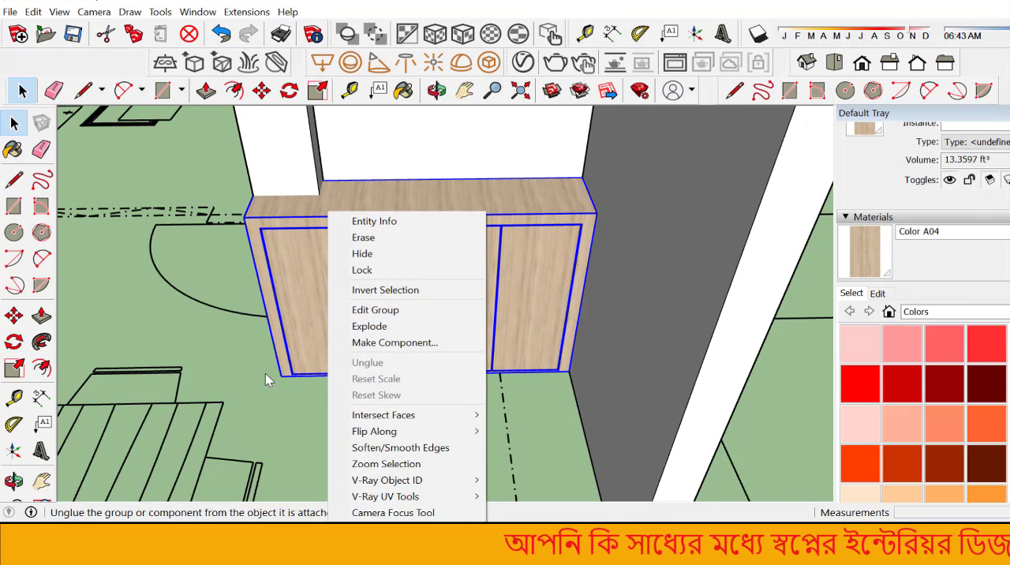
click(375, 254)
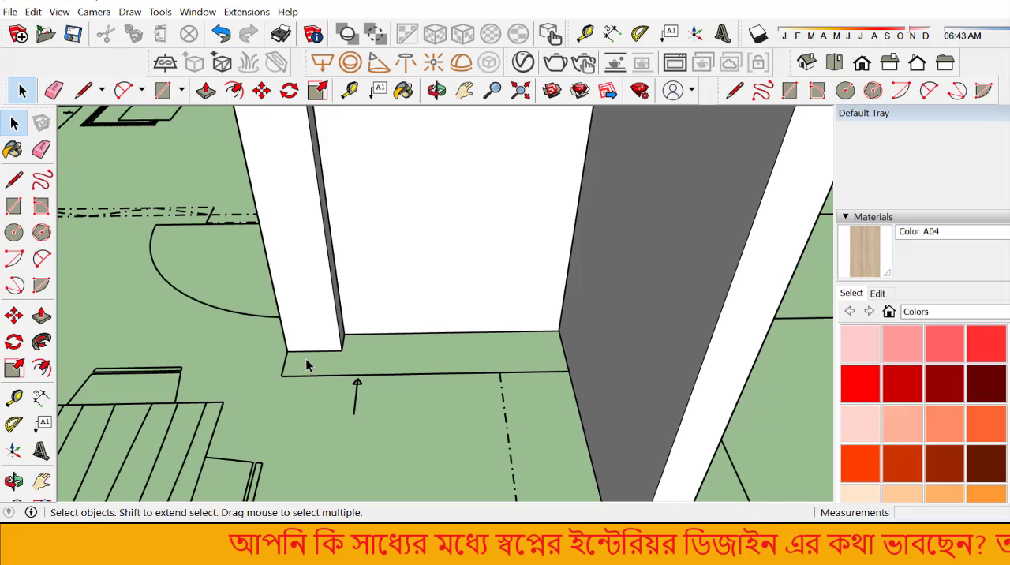
Step: Restore the hidden cabinet group with the Unhide Last command
right_click(313, 335)
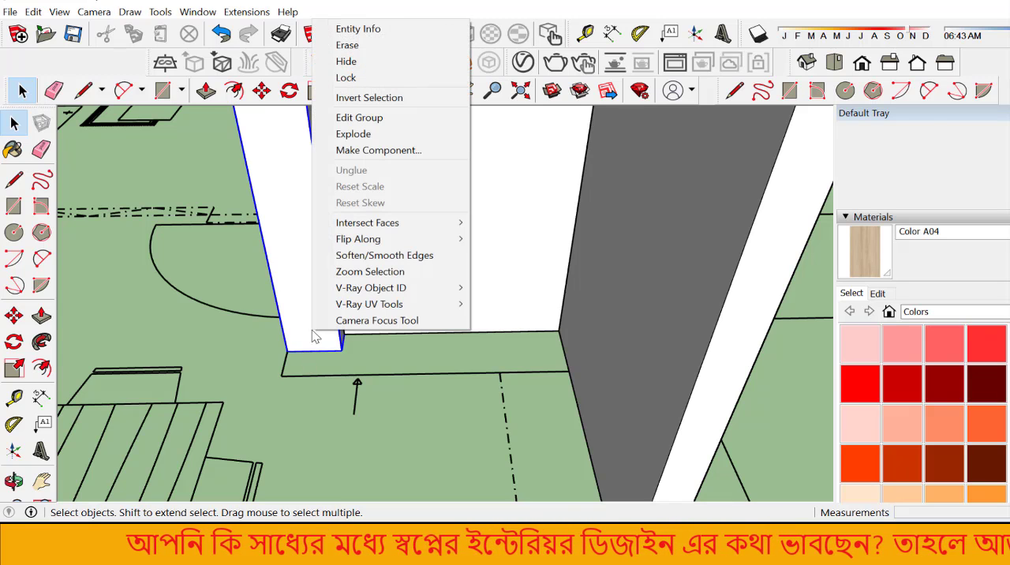
click(324, 416)
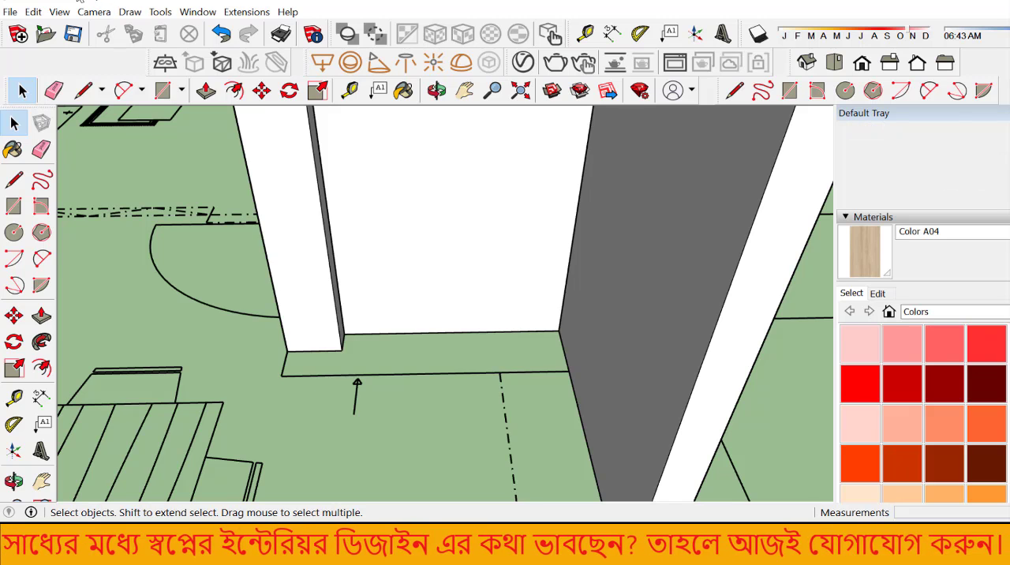
click(63, 12)
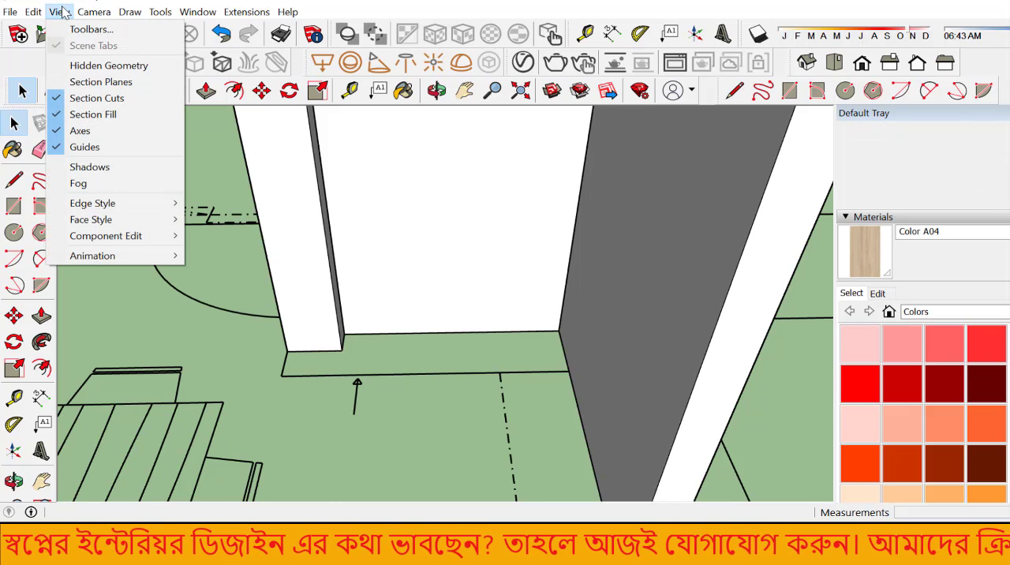
mouse_move(43, 13)
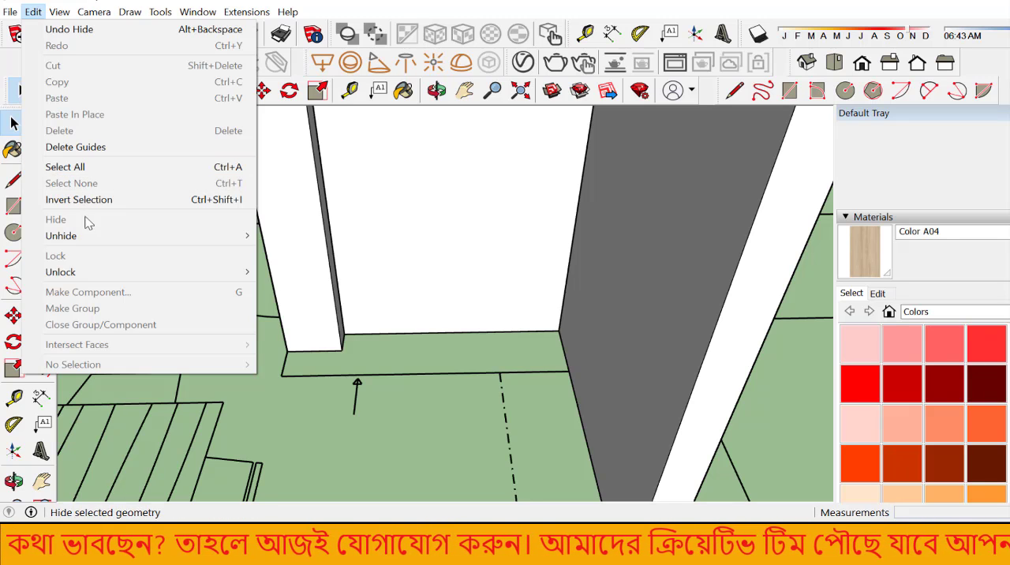
mouse_move(122, 235)
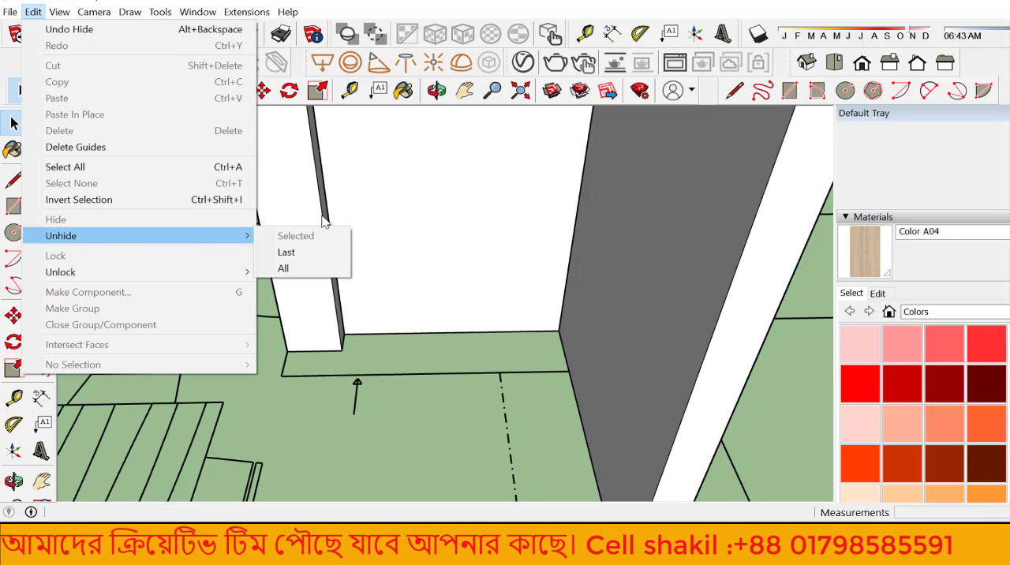
click(296, 252)
scroll(382, 289, down, 6)
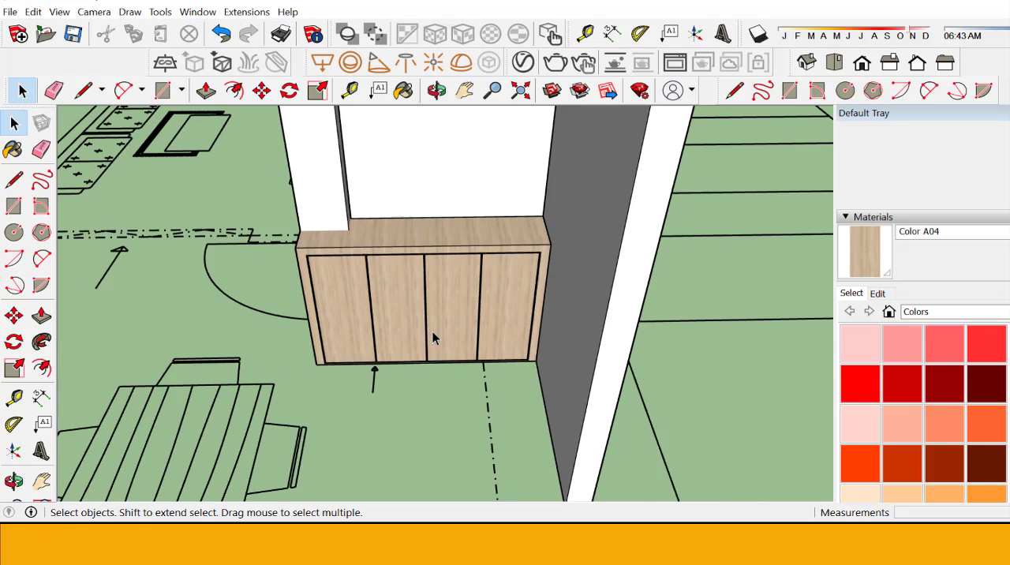
scroll(316, 338, up, 2)
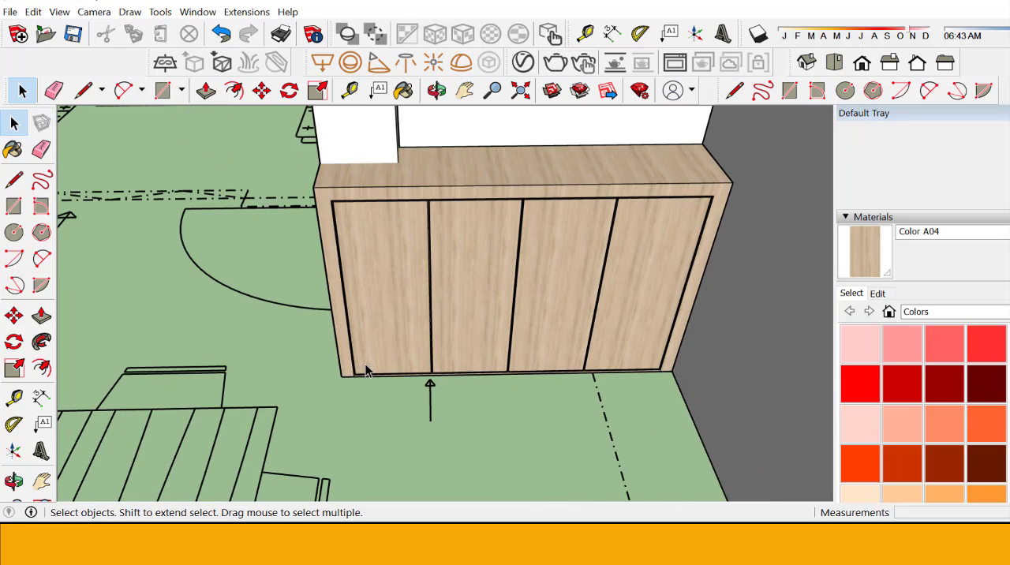